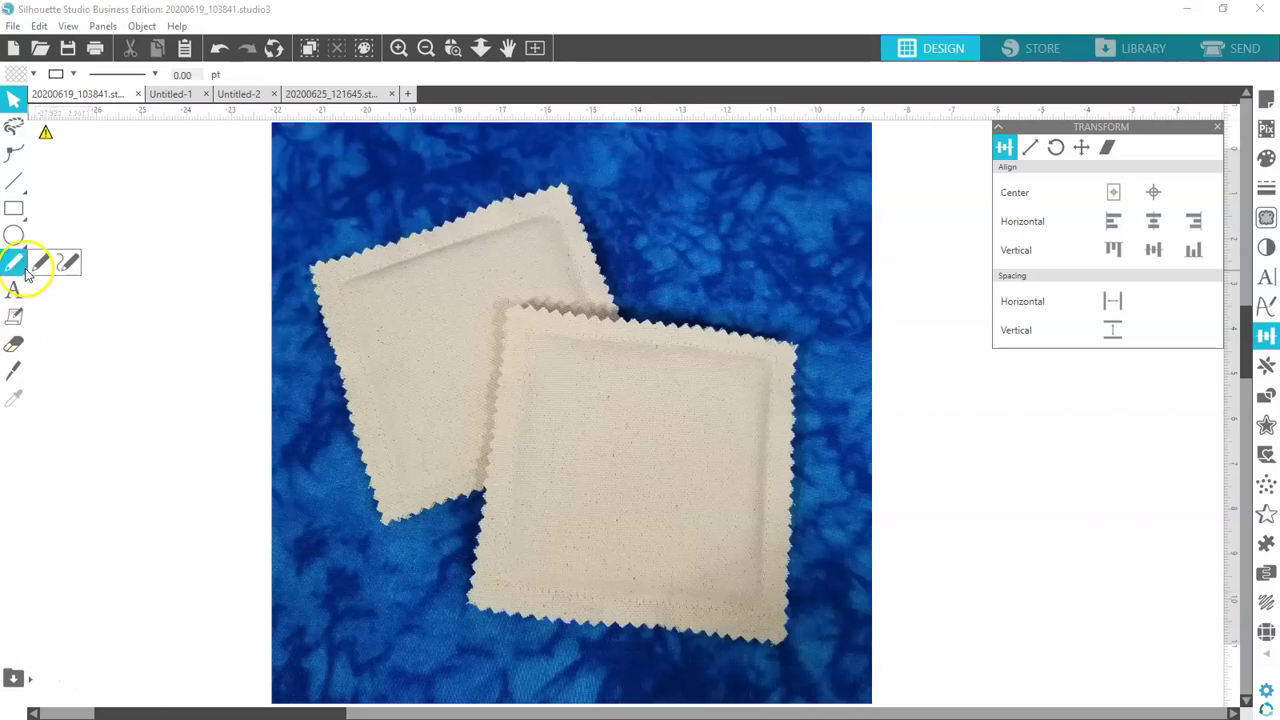
Step: Review the single round label, the 12-label sheet and the catnip pillow photo tabs
left_click(168, 94)
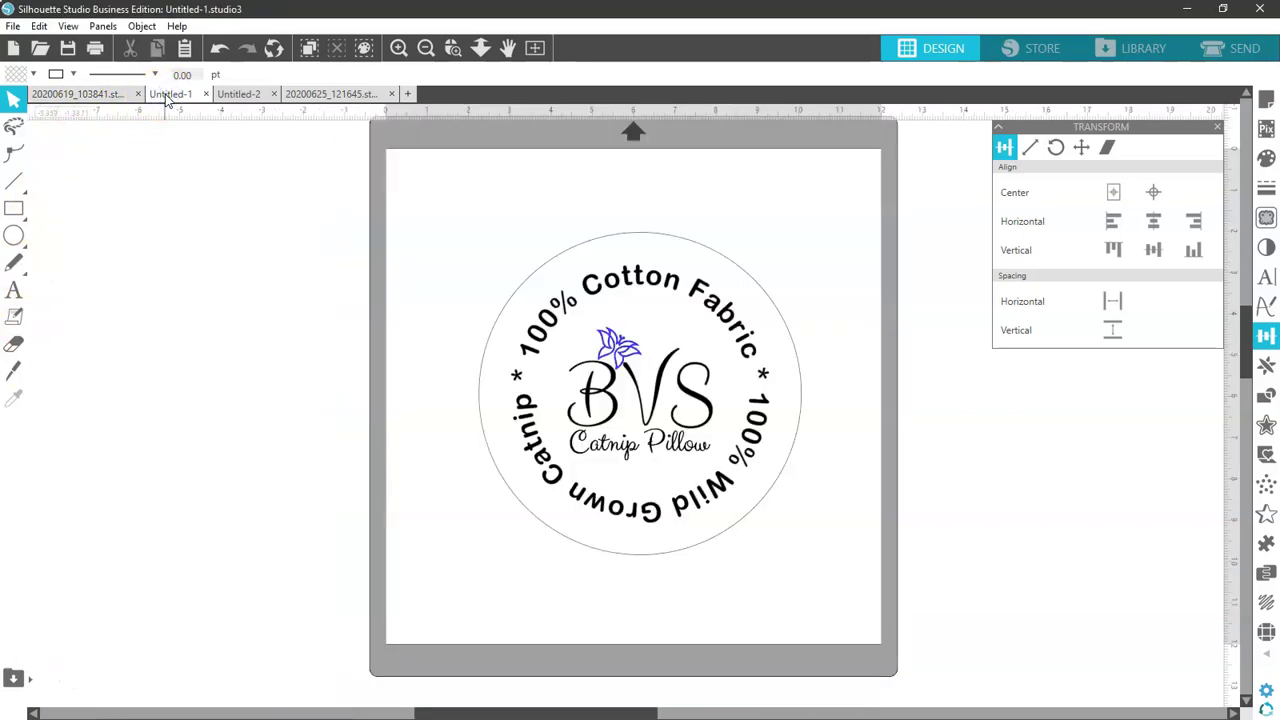
left_click(238, 94)
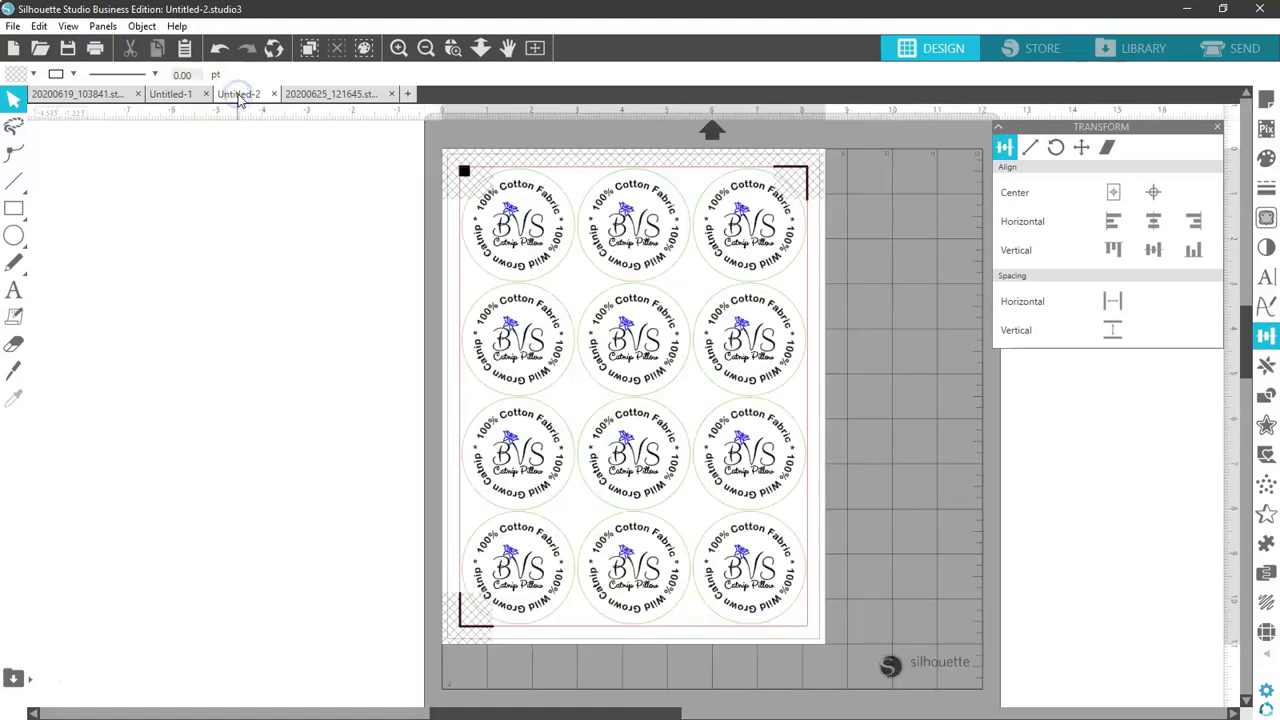
left_click(316, 95)
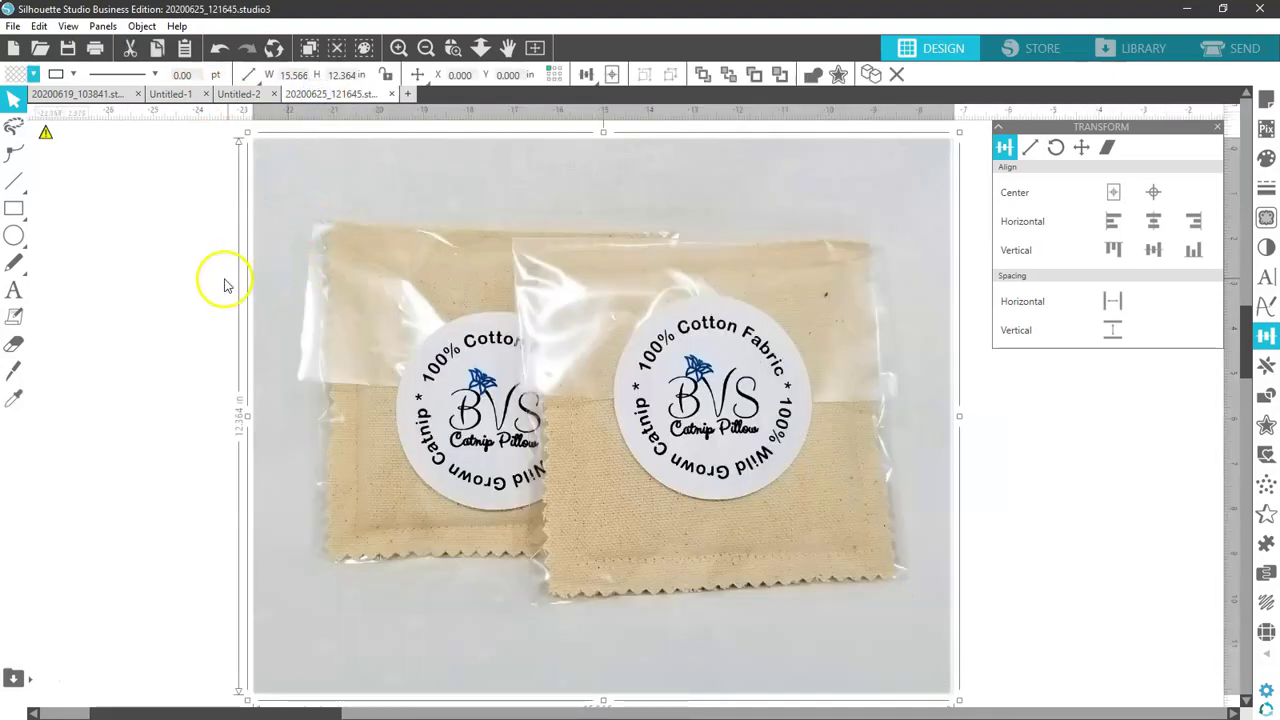
left_click(163, 95)
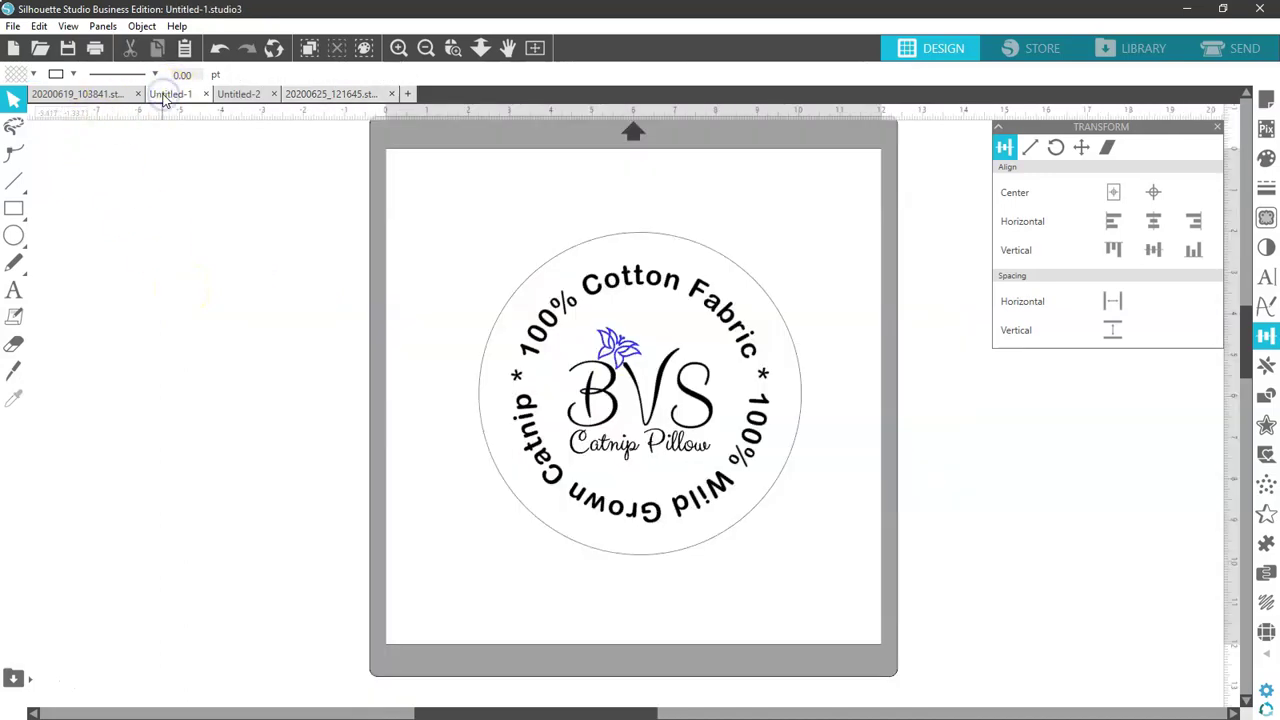
left_click(299, 94)
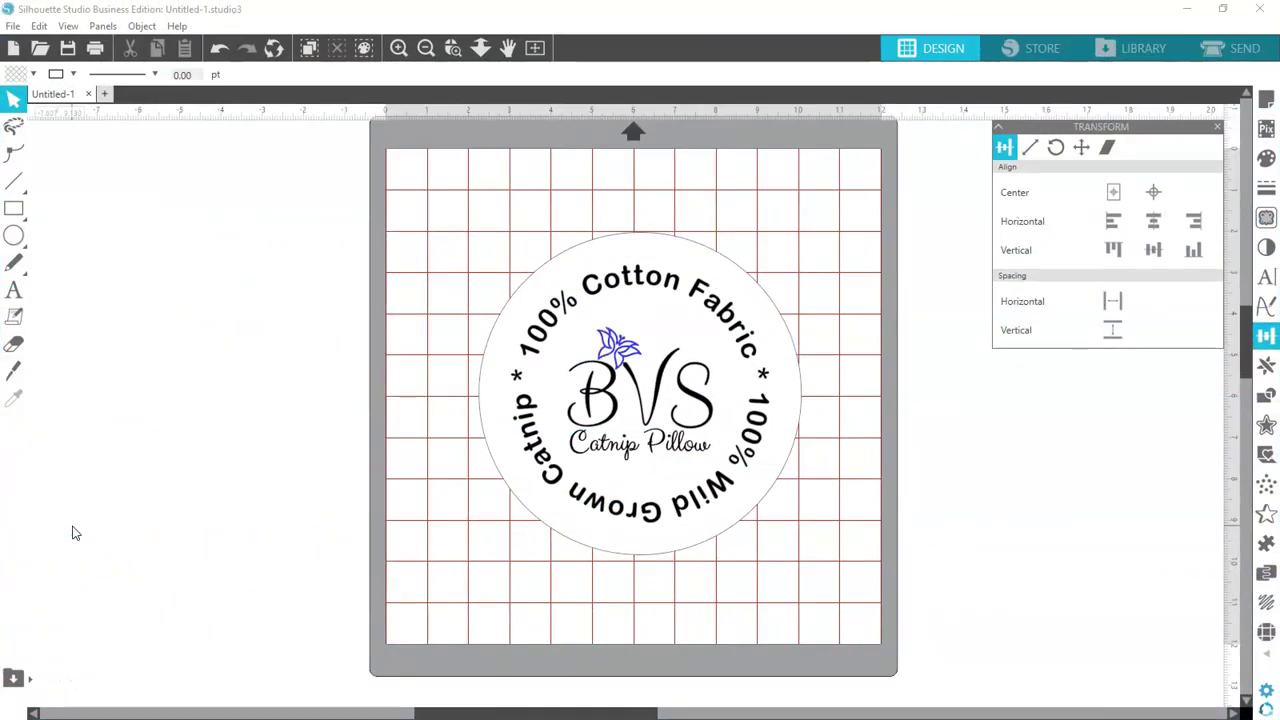
Step: Create a new document and paste a copy of the round label beside the mat
left_click(106, 95)
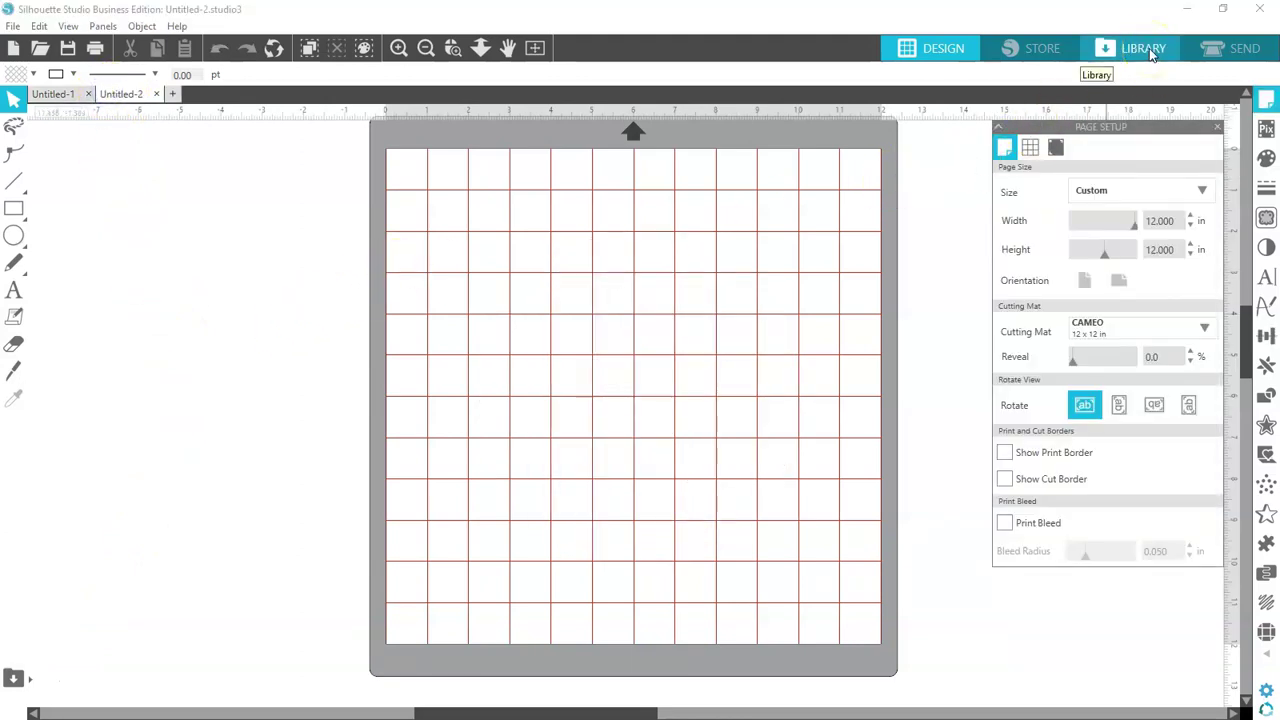
left_click(53, 94)
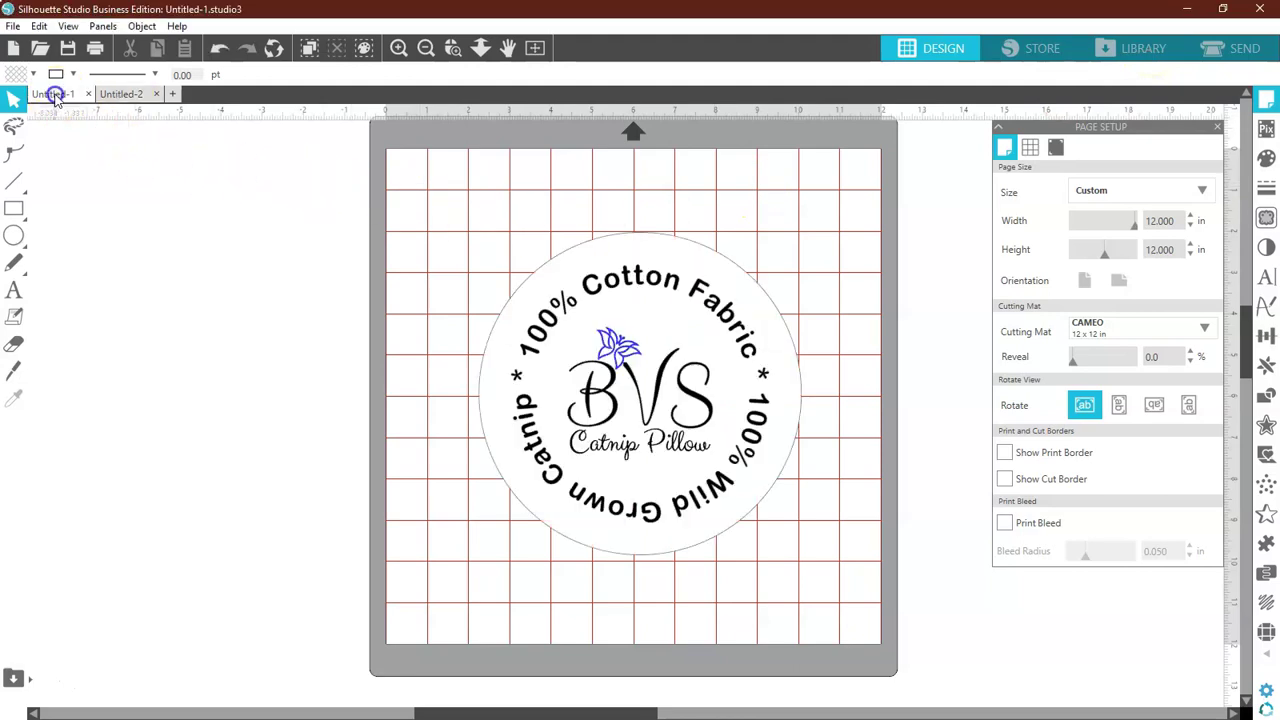
right_click(644, 420)
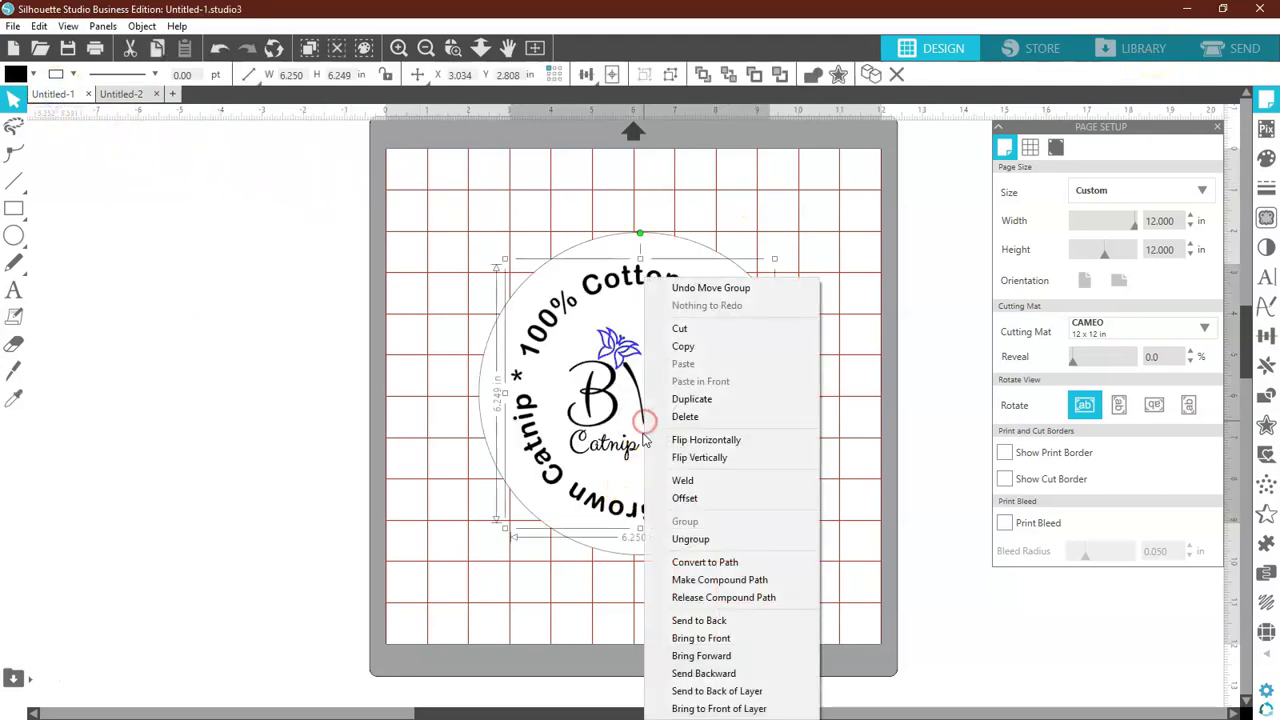
left_click(682, 346)
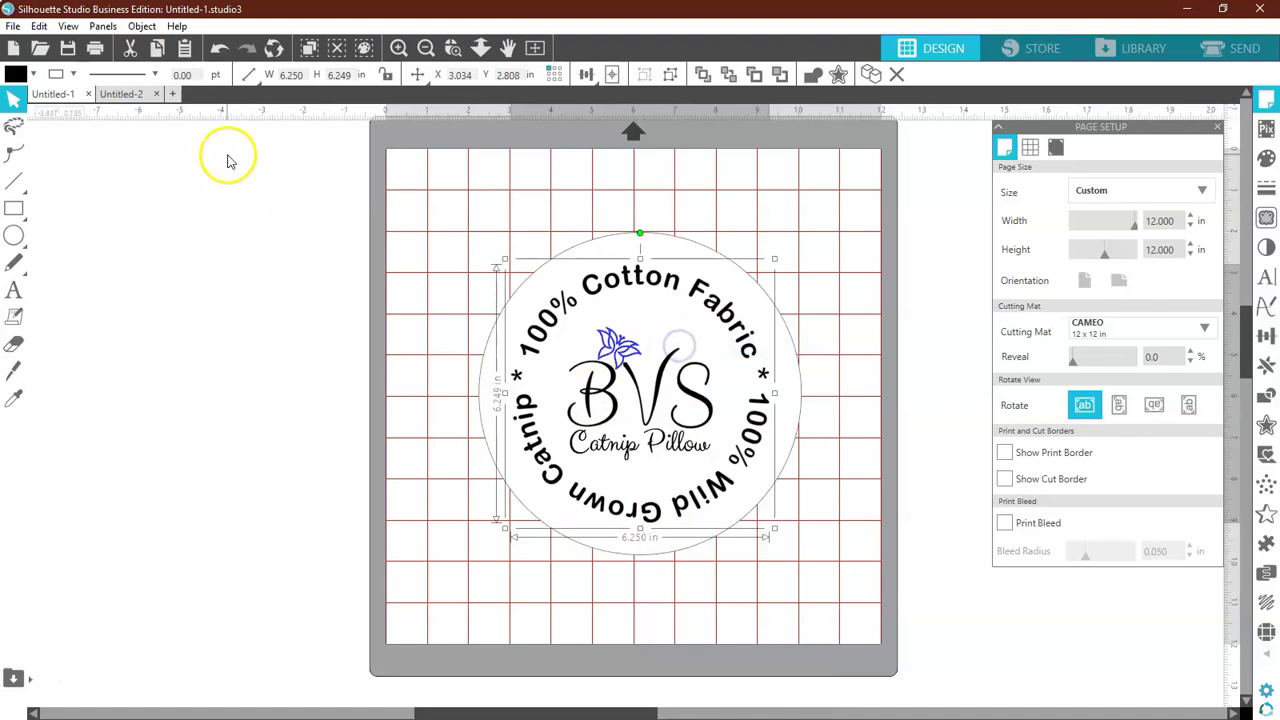
left_click(136, 96)
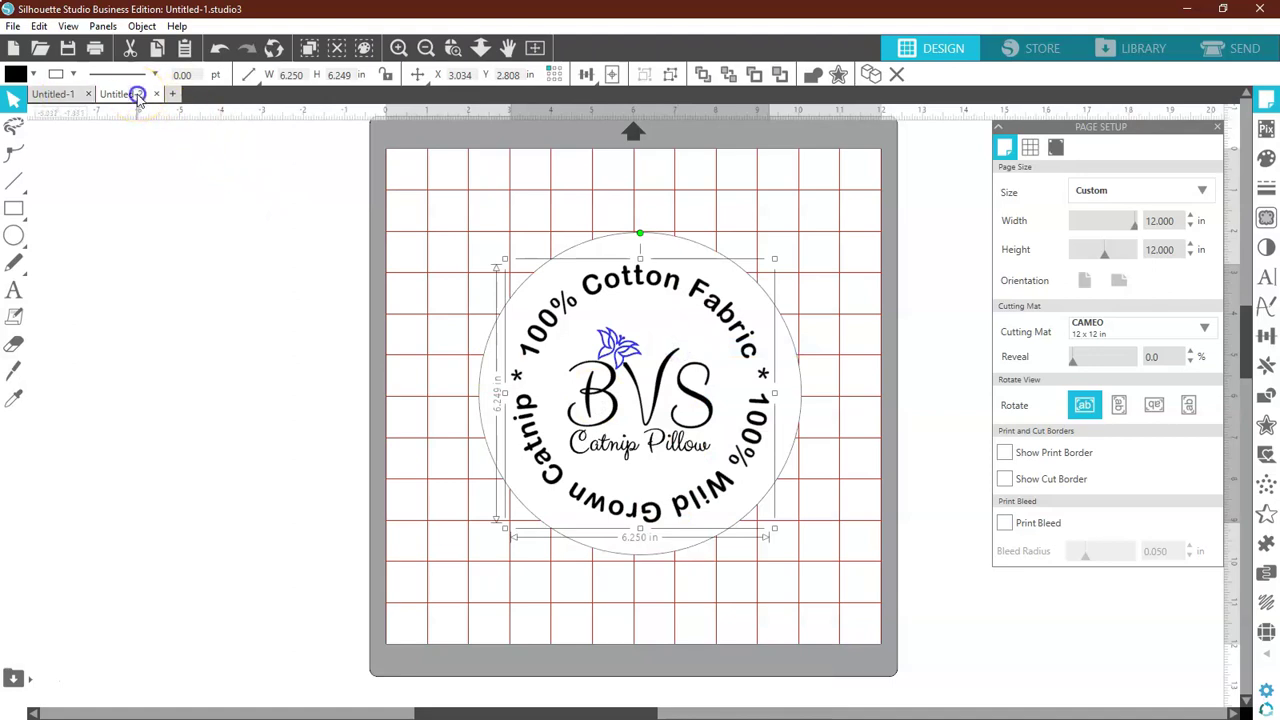
right_click(428, 213)
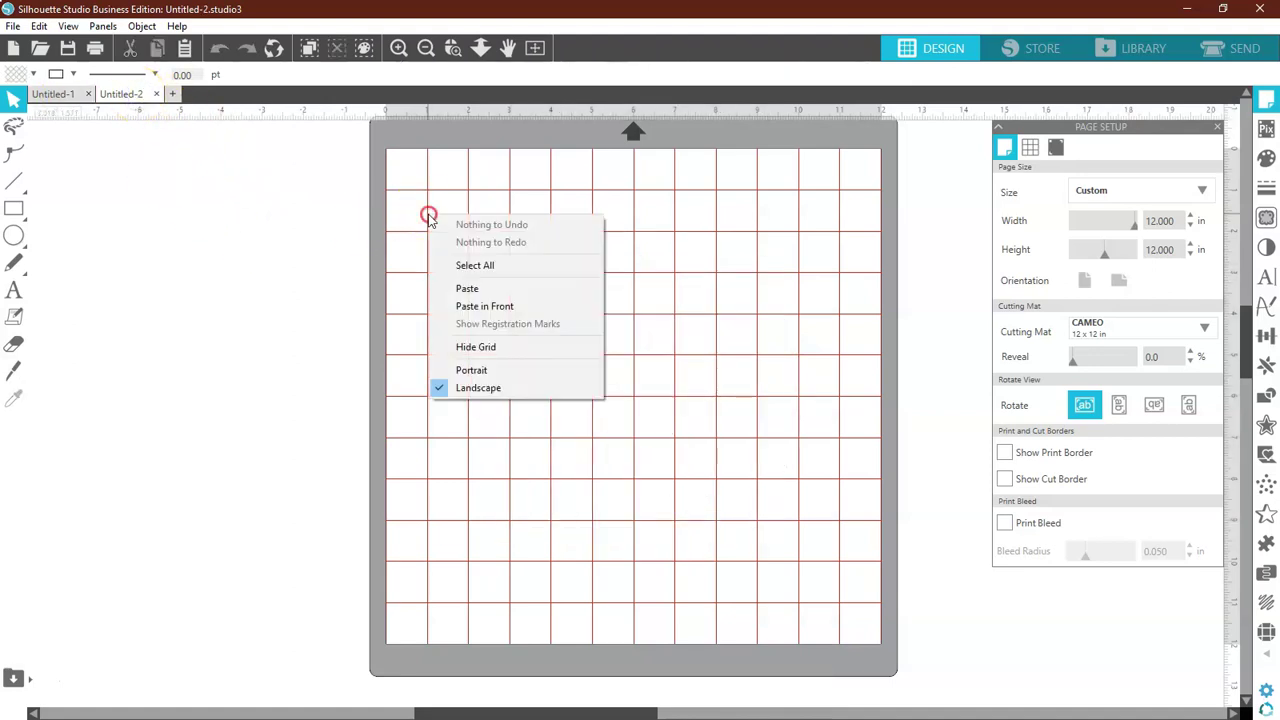
left_click(466, 289)
left_click_drag(628, 412, 277, 382)
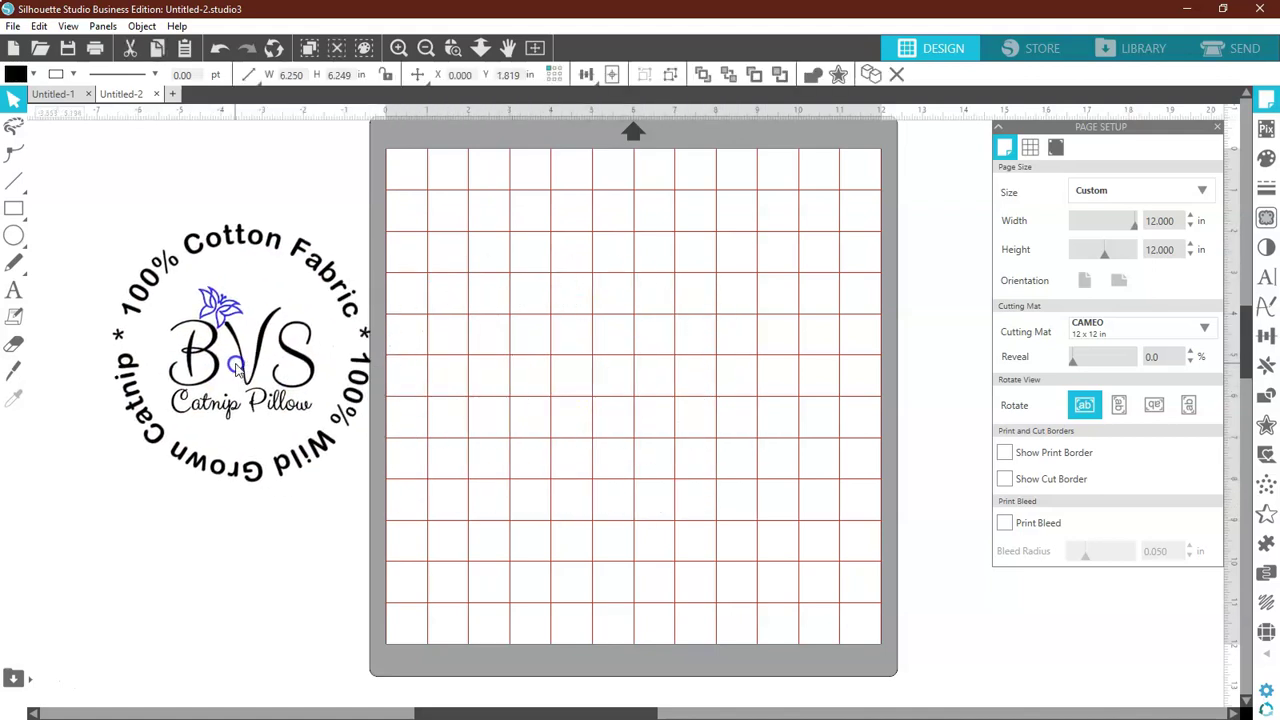
Step: Ungroup the pasted label, delete its circular text and reposition the remaining BVS logo
right_click(236, 512)
left_click(268, 540)
left_click(234, 462)
key("Delete")
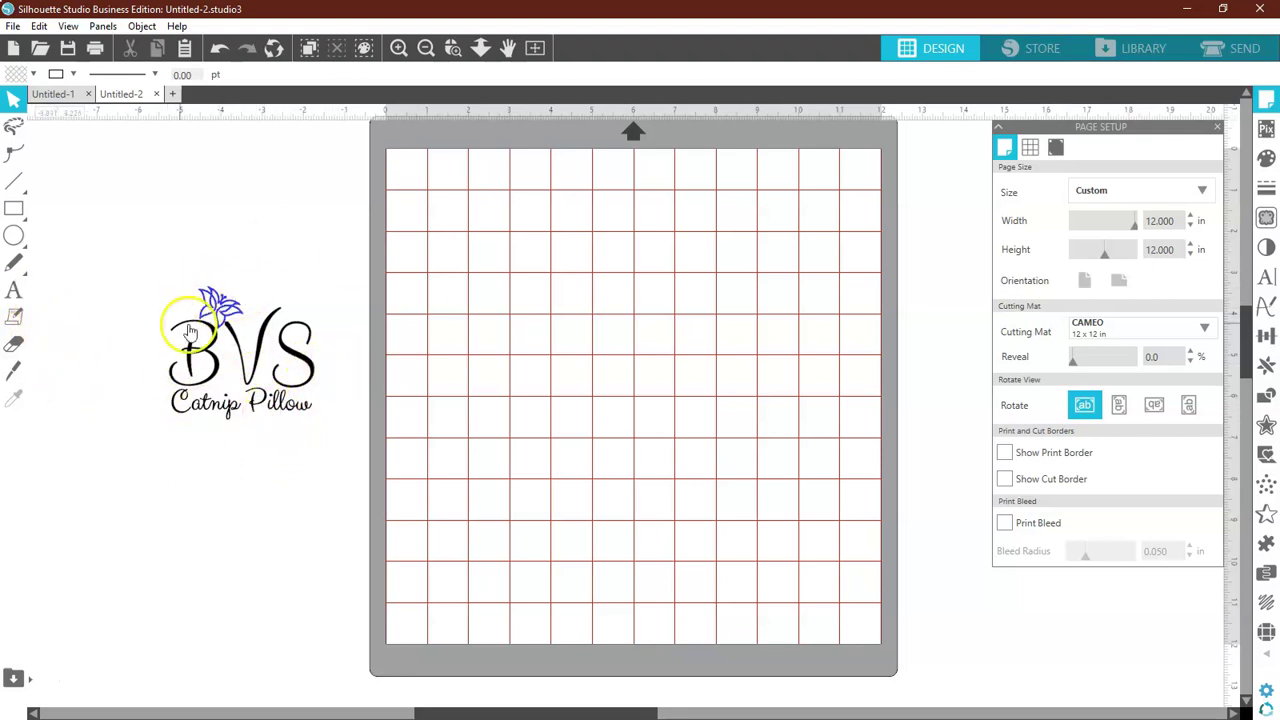
left_click_drag(259, 384, 167, 252)
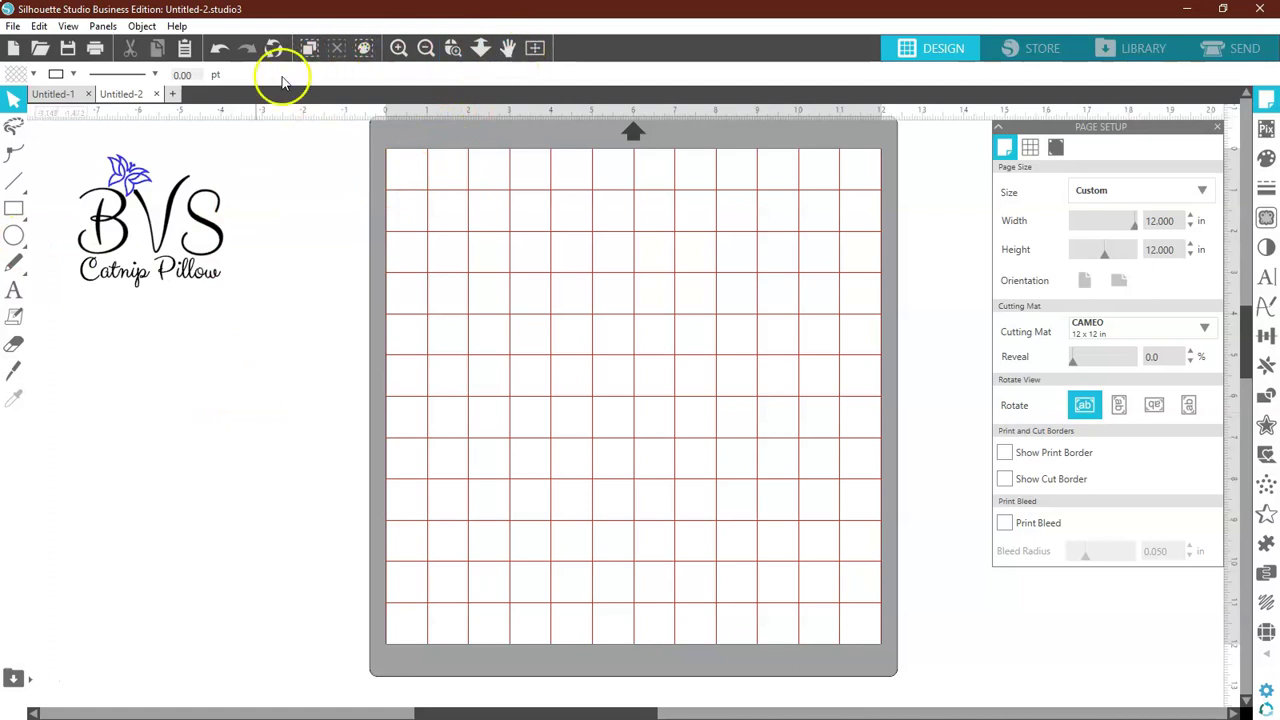
Step: Paste another copy of the full round label below the BVS logo
left_click(53, 93)
right_click(620, 296)
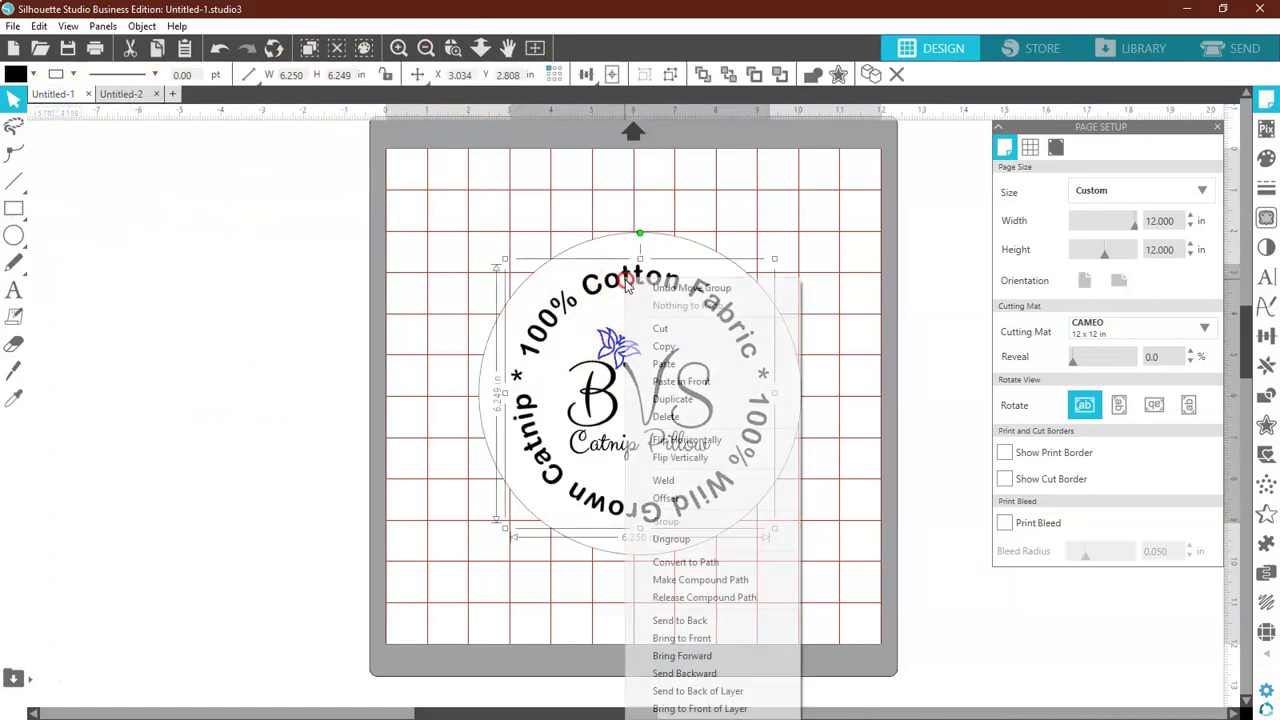
left_click(668, 350)
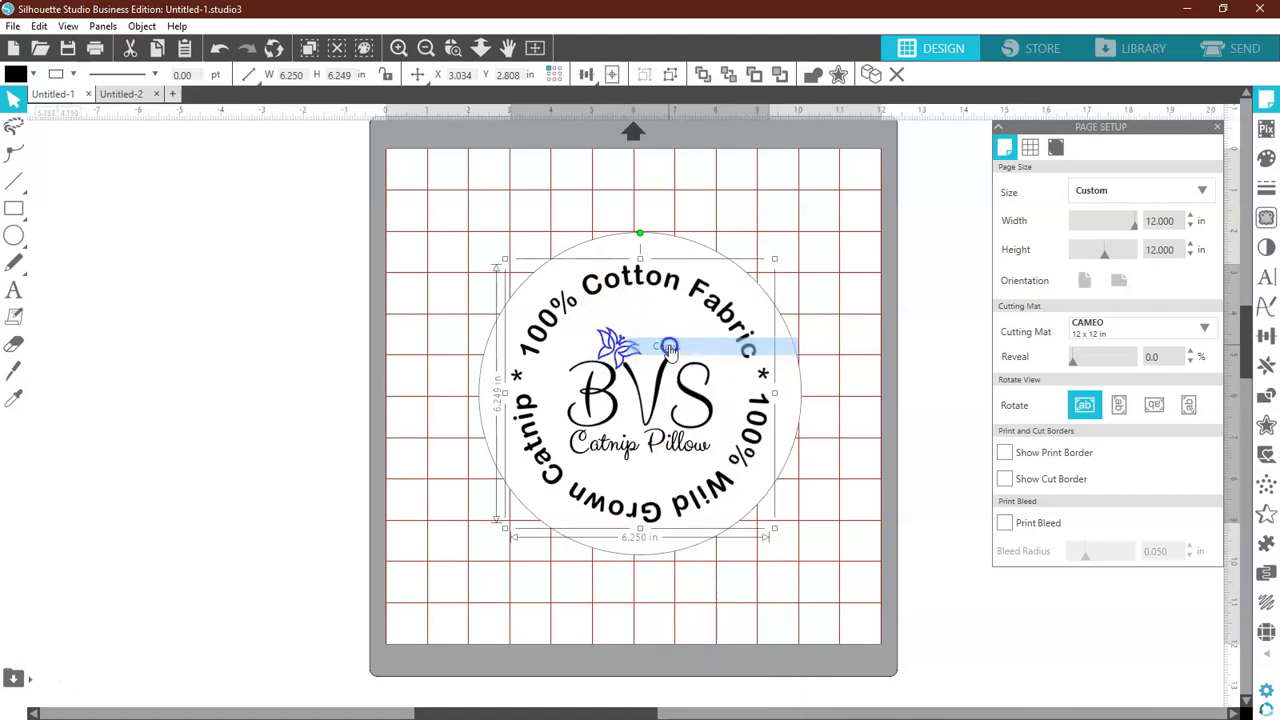
left_click(132, 93)
right_click(243, 229)
left_click(298, 320)
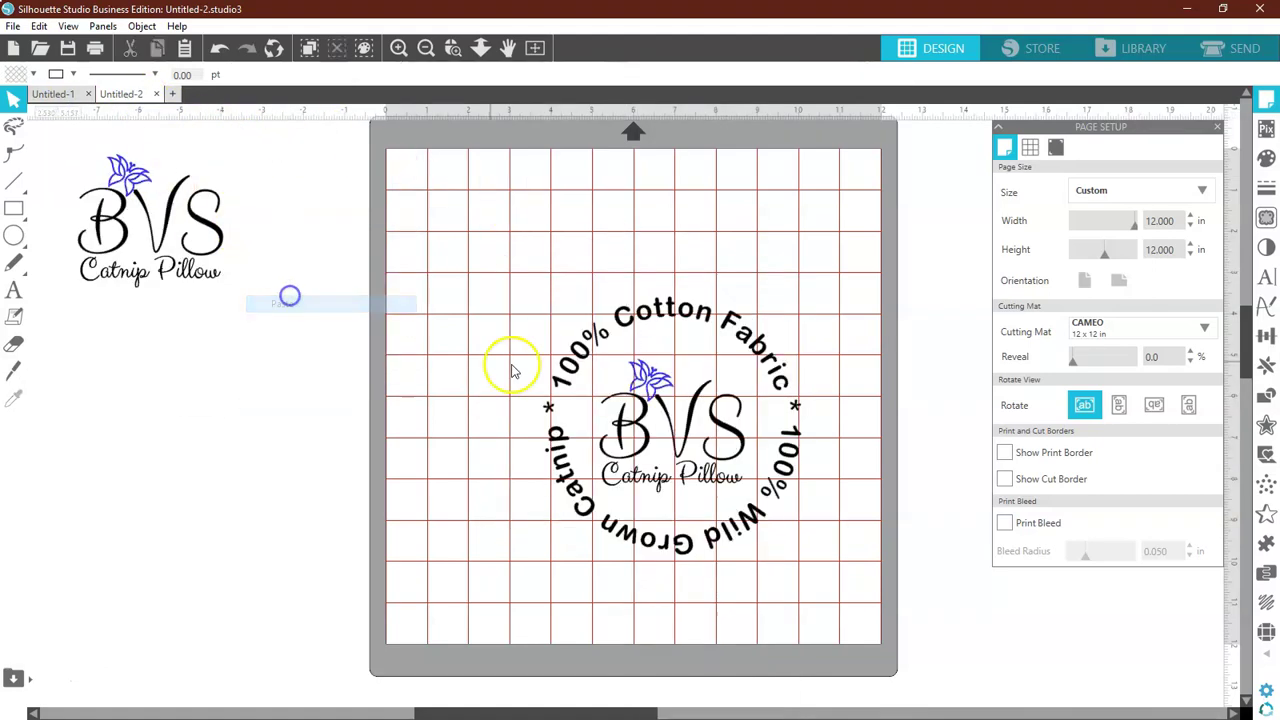
left_click_drag(663, 390, 226, 455)
left_click(226, 455)
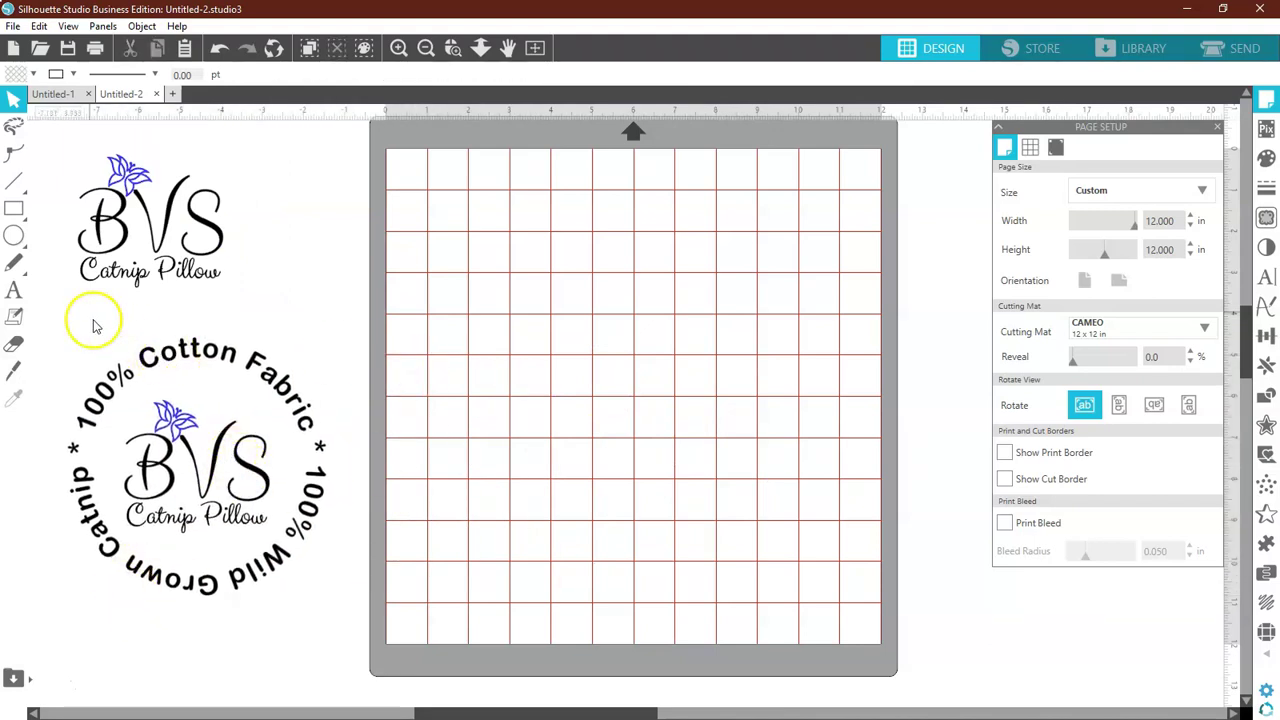
Step: Draw a circle about 6.527 in across on the mat and send it to the back
mouse_move(16, 240)
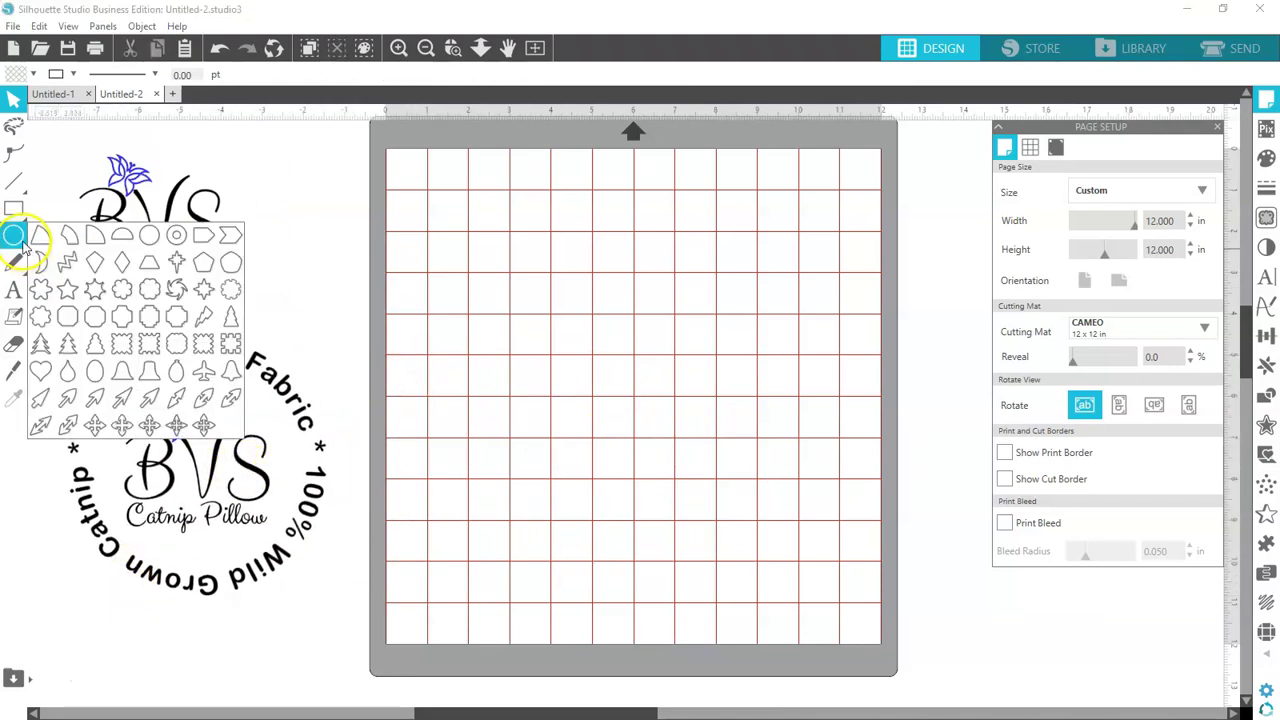
left_click(156, 240)
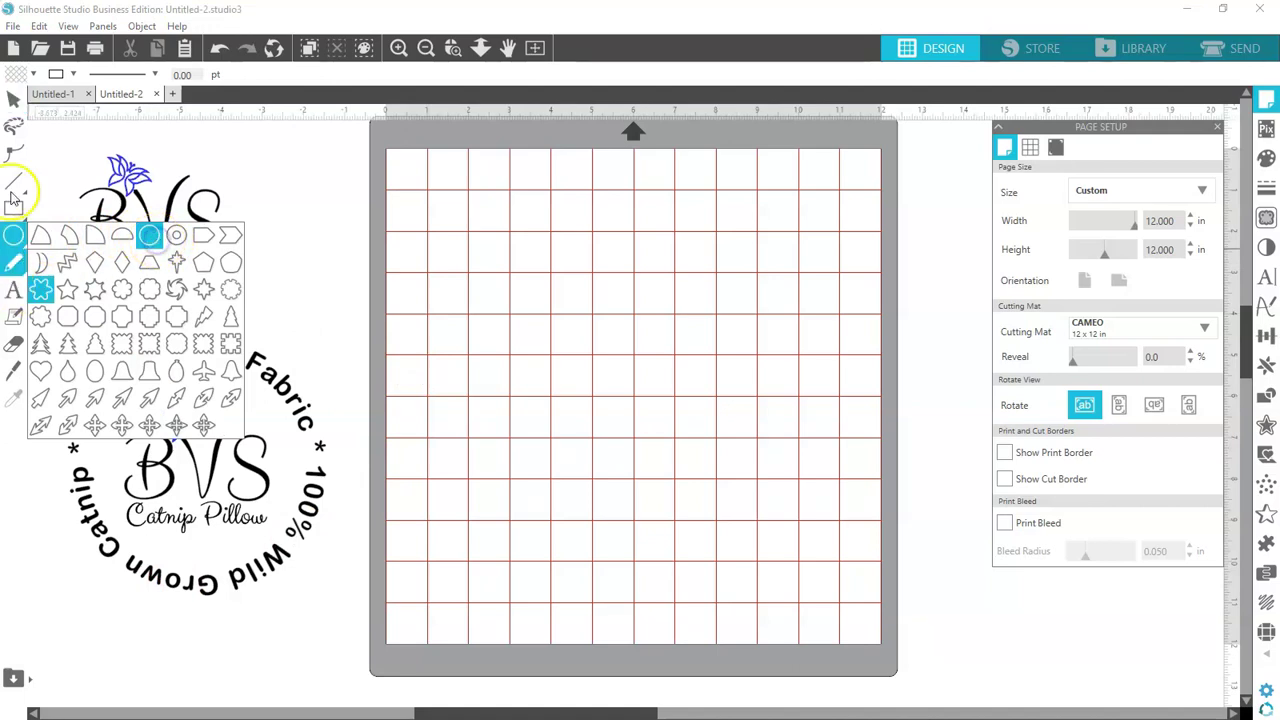
left_click_drag(608, 270, 651, 481)
left_click(12, 98)
right_click(651, 481)
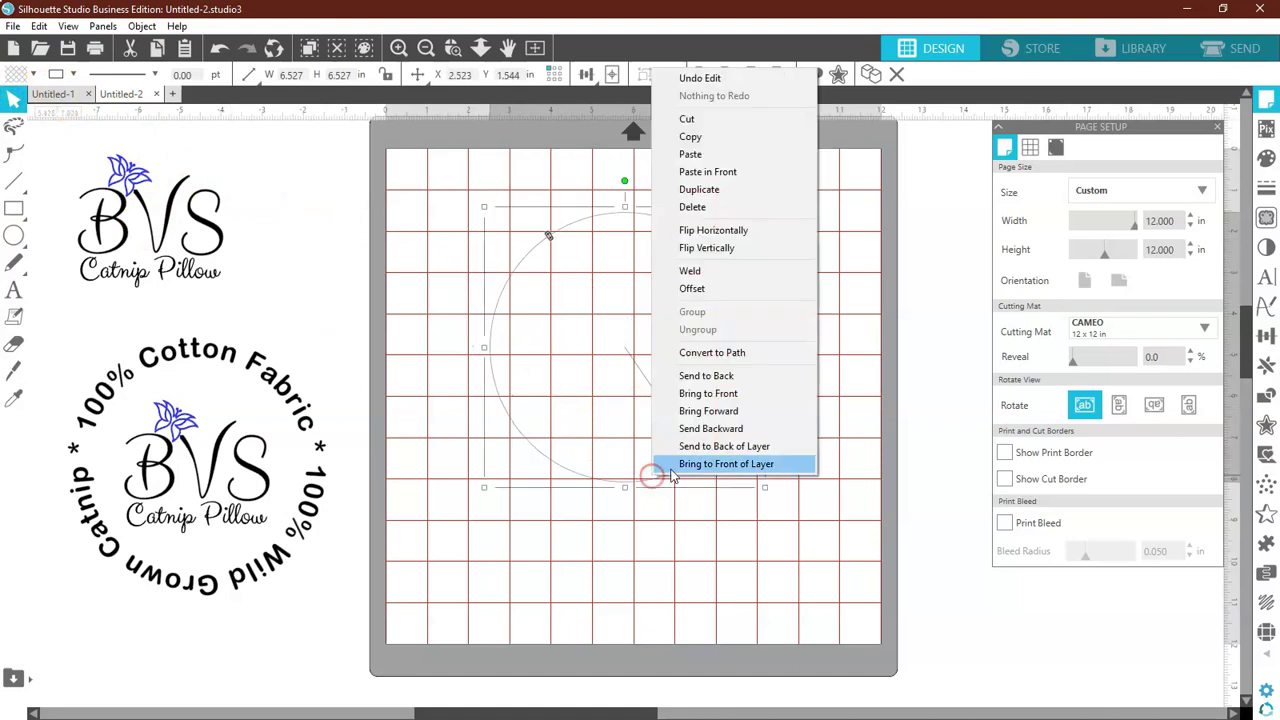
left_click(686, 354)
left_click_drag(686, 457, 704, 515)
left_click(704, 515)
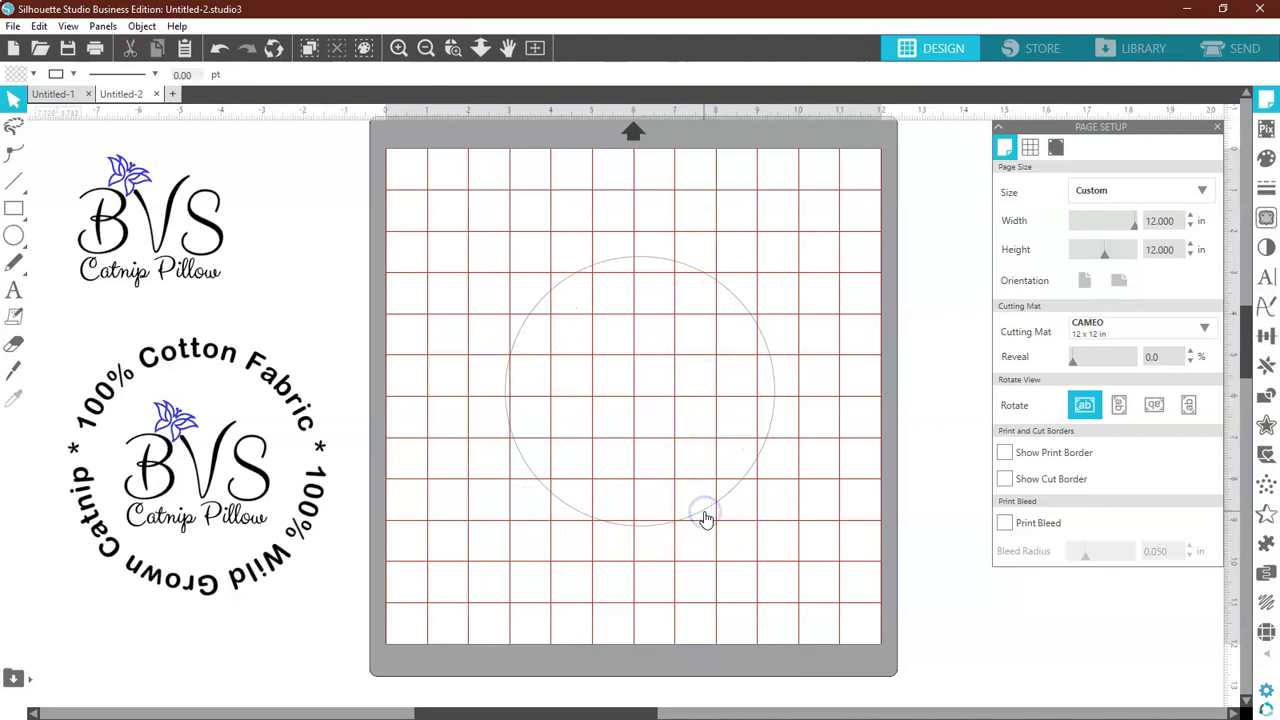
Step: Type '100% Cotton Fabric *', '100% Wild Grown' and 'Catnip *' as three lines below the circle
left_click(14, 289)
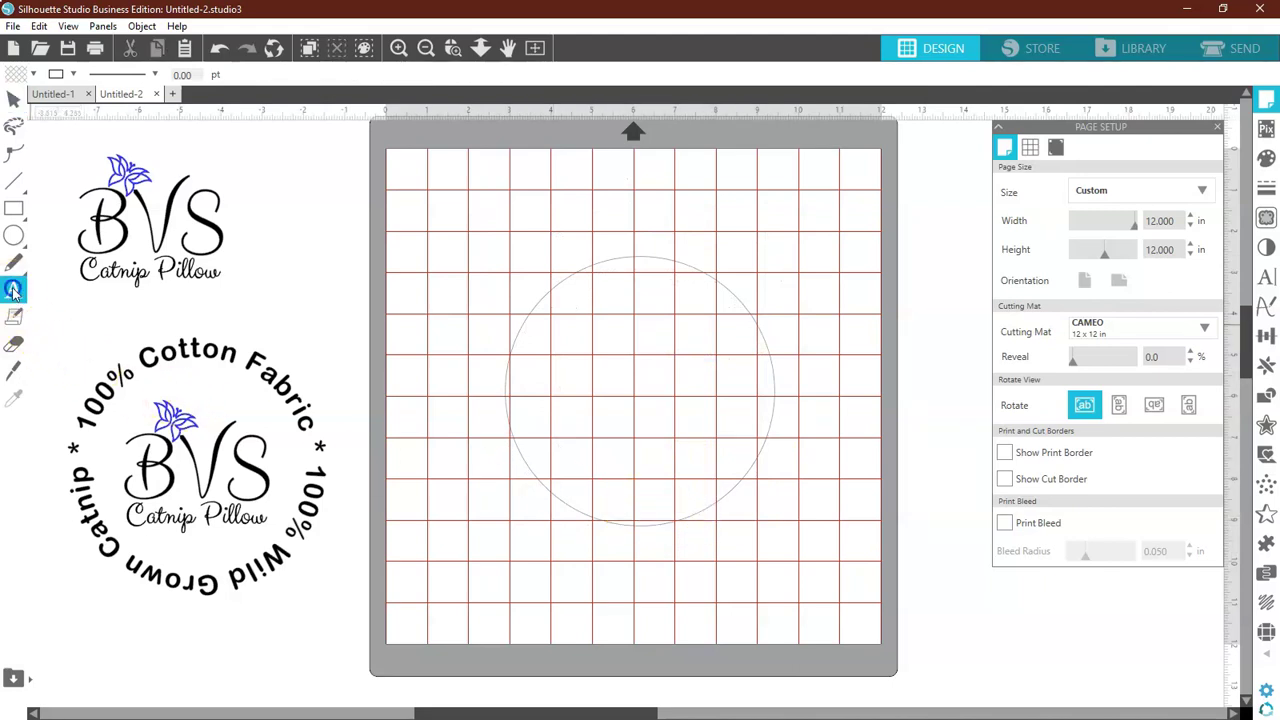
left_click(558, 580)
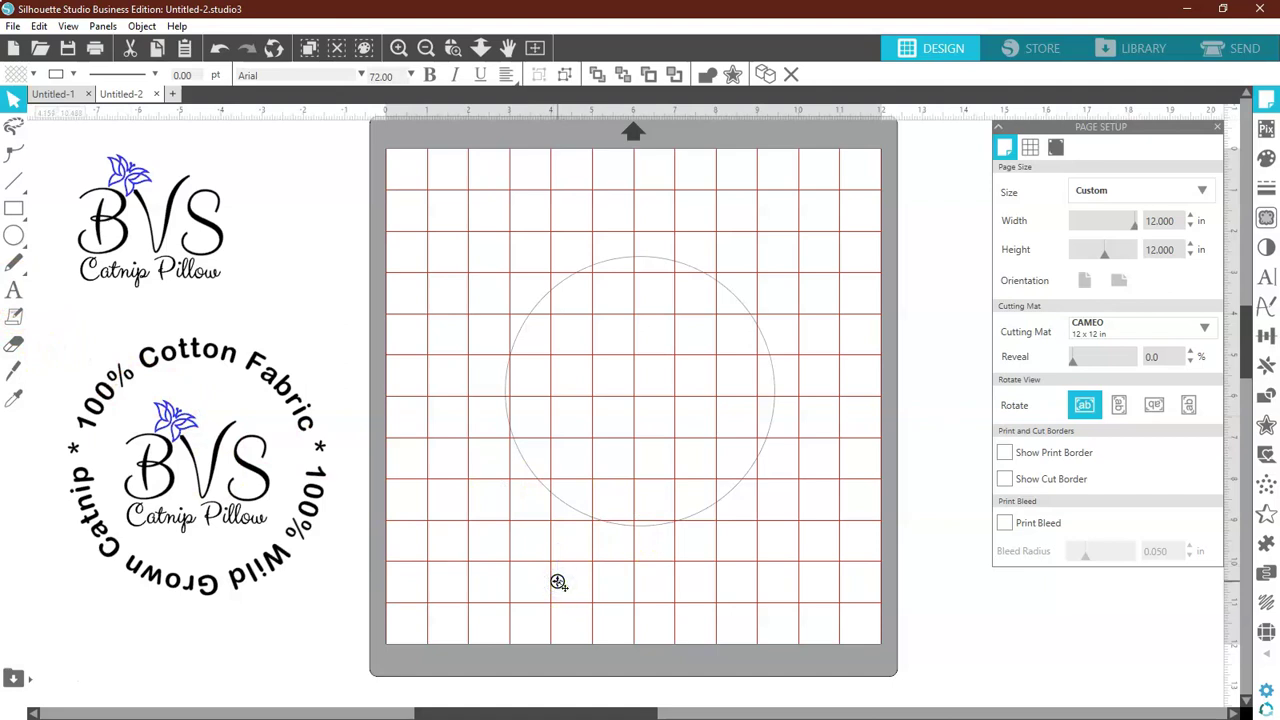
type("100")
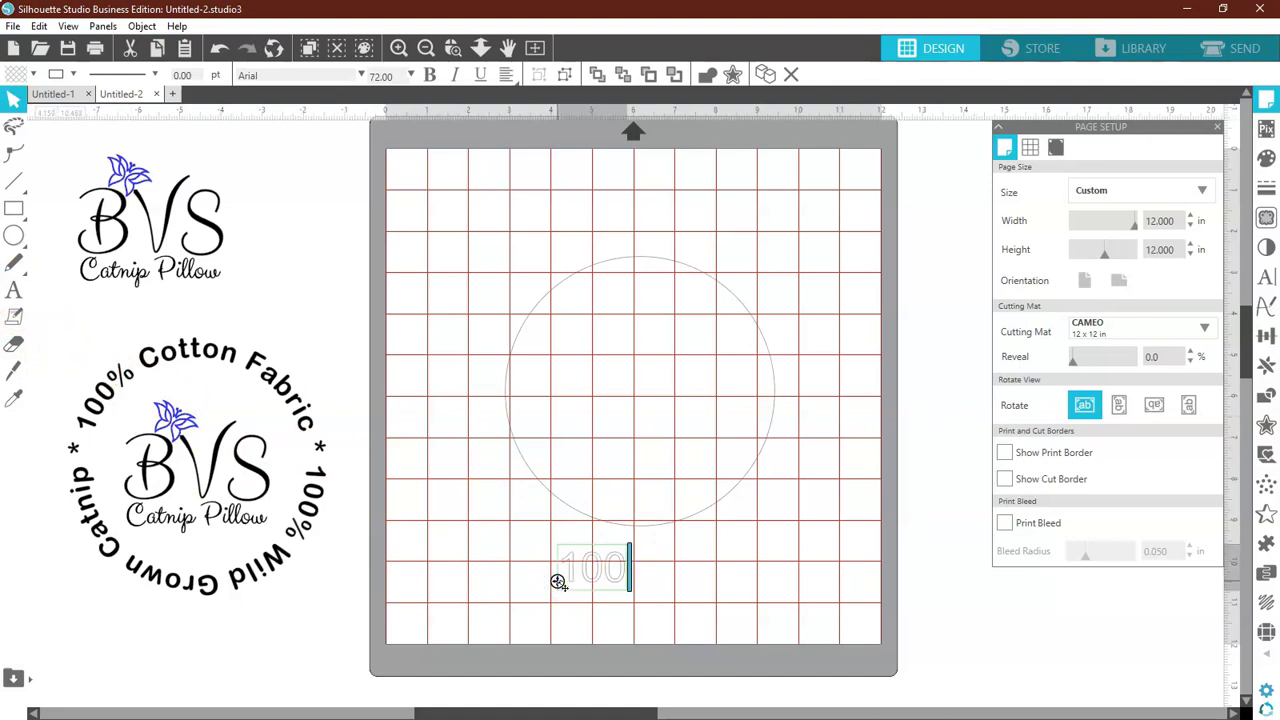
type("%")
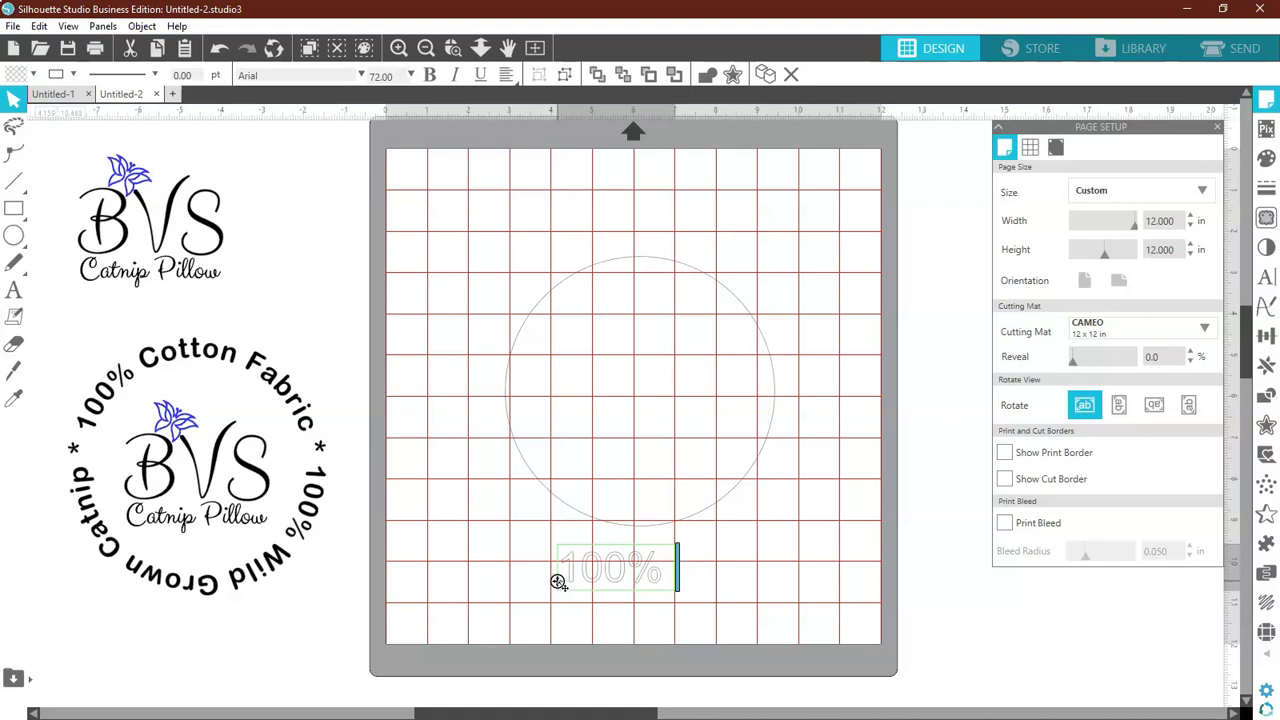
type(" Cotton")
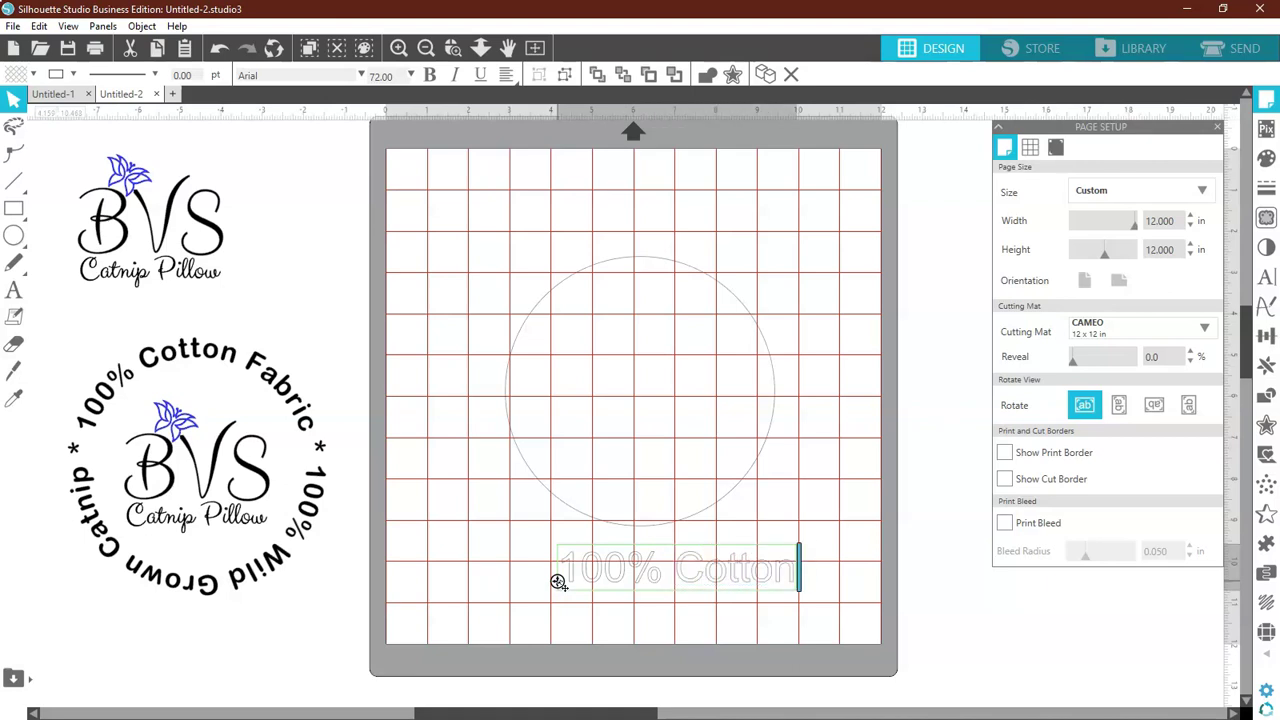
type(" Fabric")
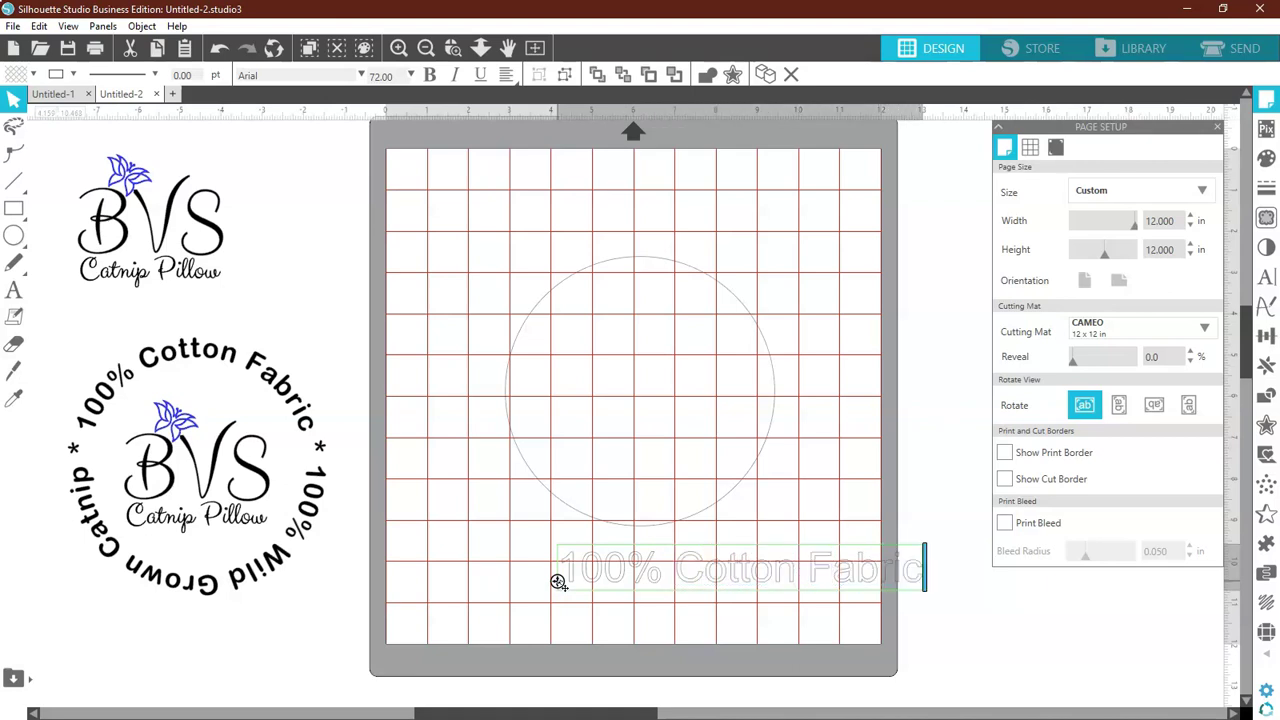
type(" *")
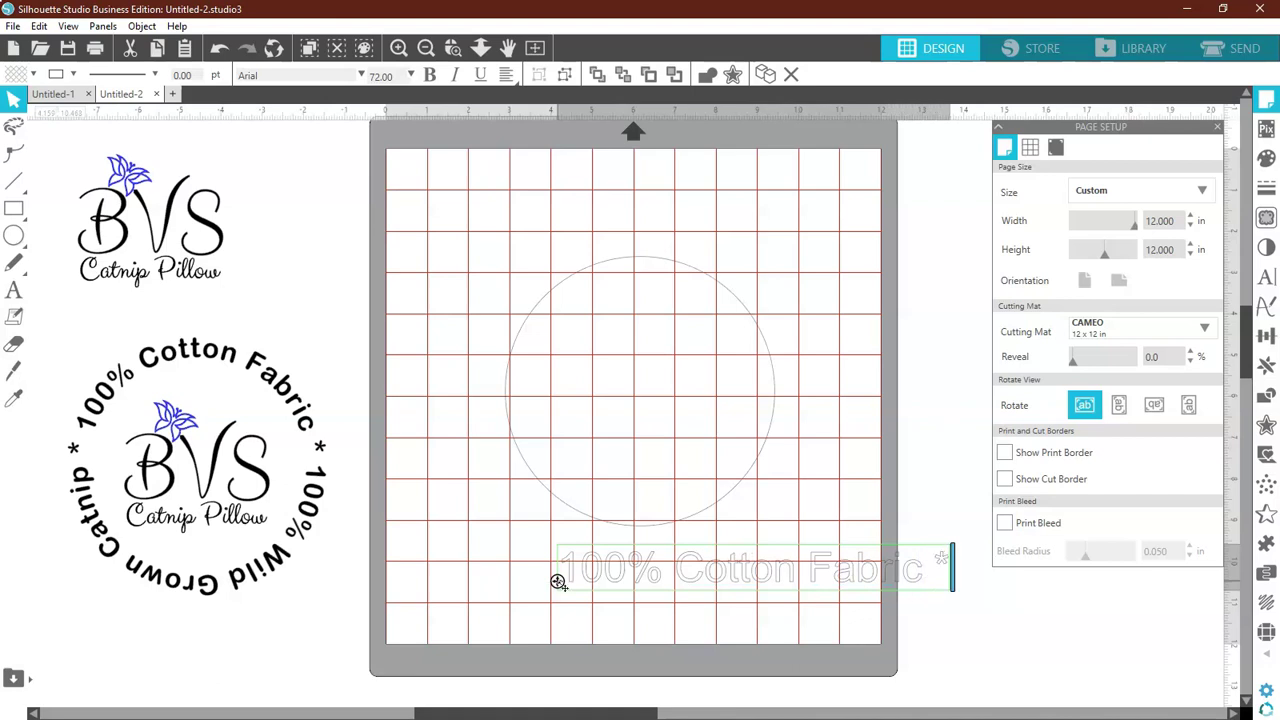
key("Return")
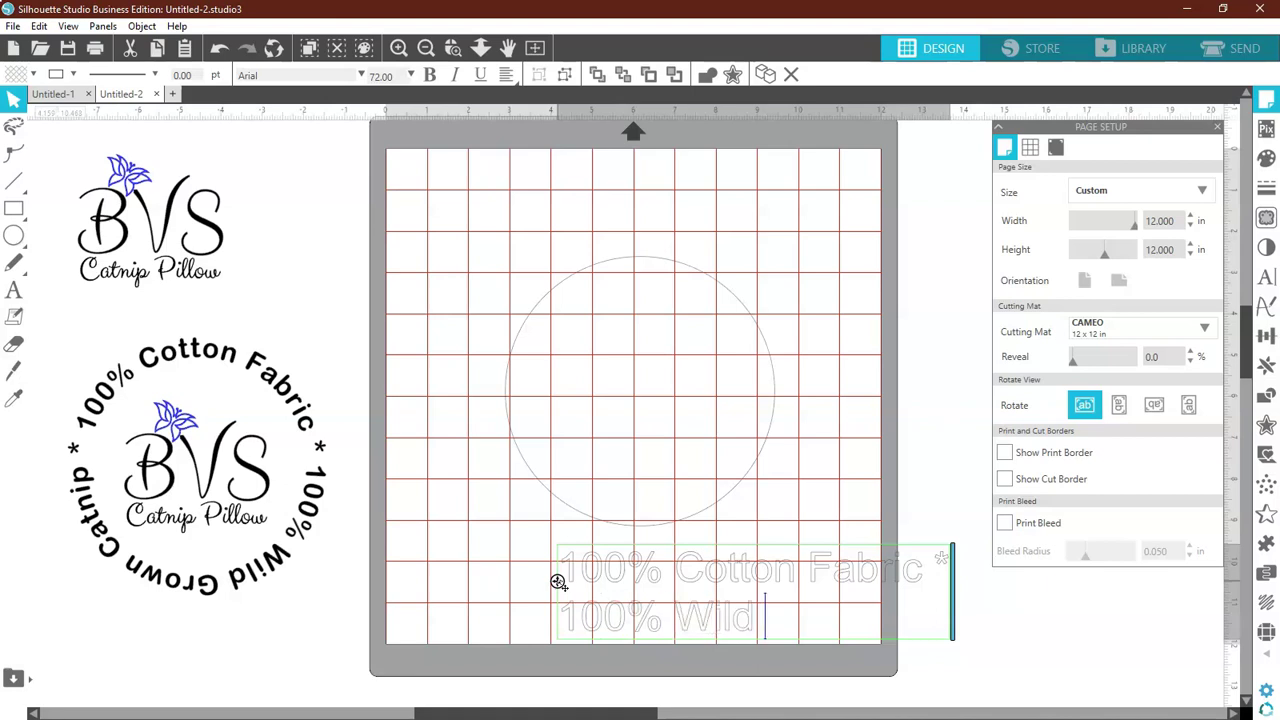
key("Return")
type("Catnip *")
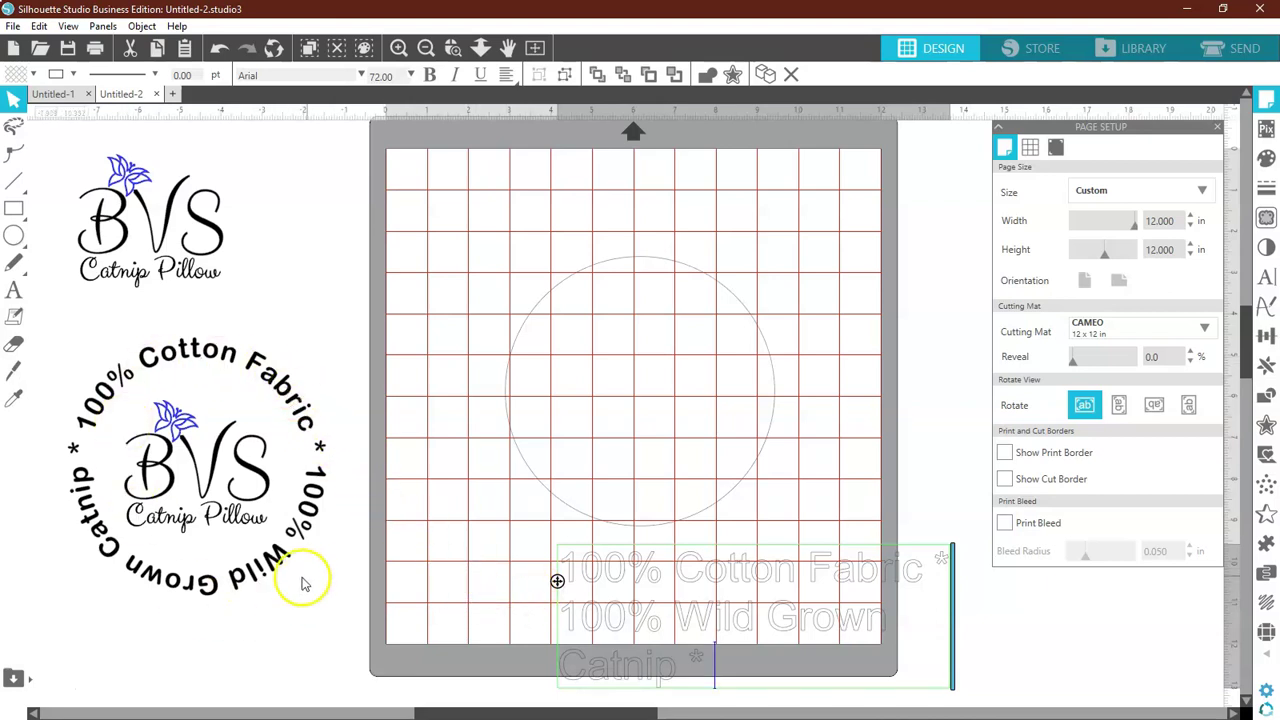
Step: Restyle the three-line text block in Arial Rounded MT Bold at 52 pt
left_click(822, 535)
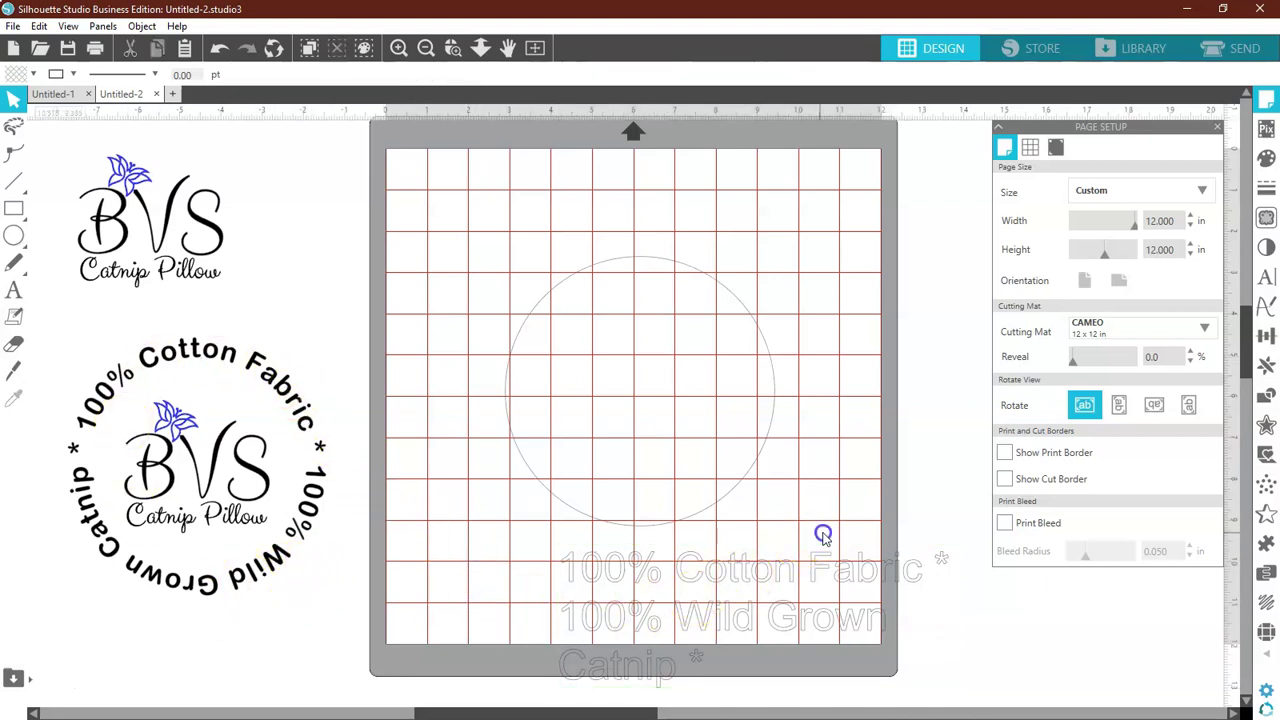
left_click(740, 588)
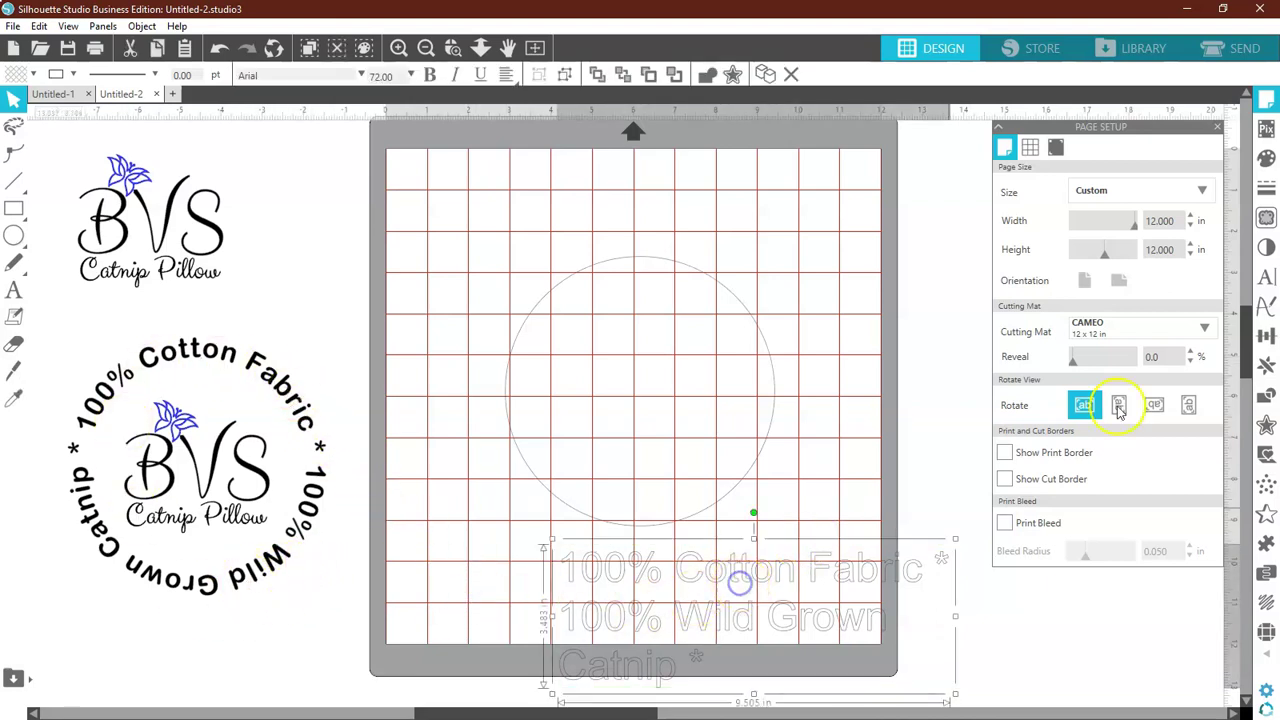
left_click(1267, 283)
left_click(1058, 214)
left_click(1158, 186)
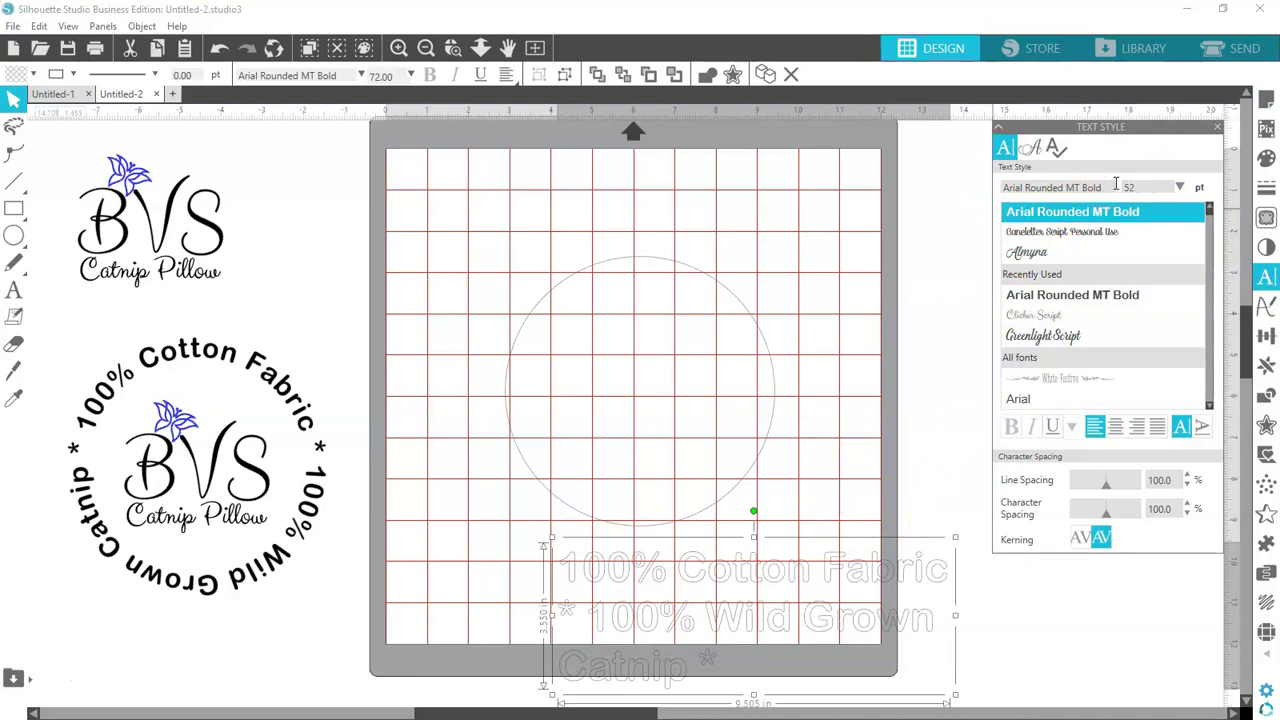
key("Return")
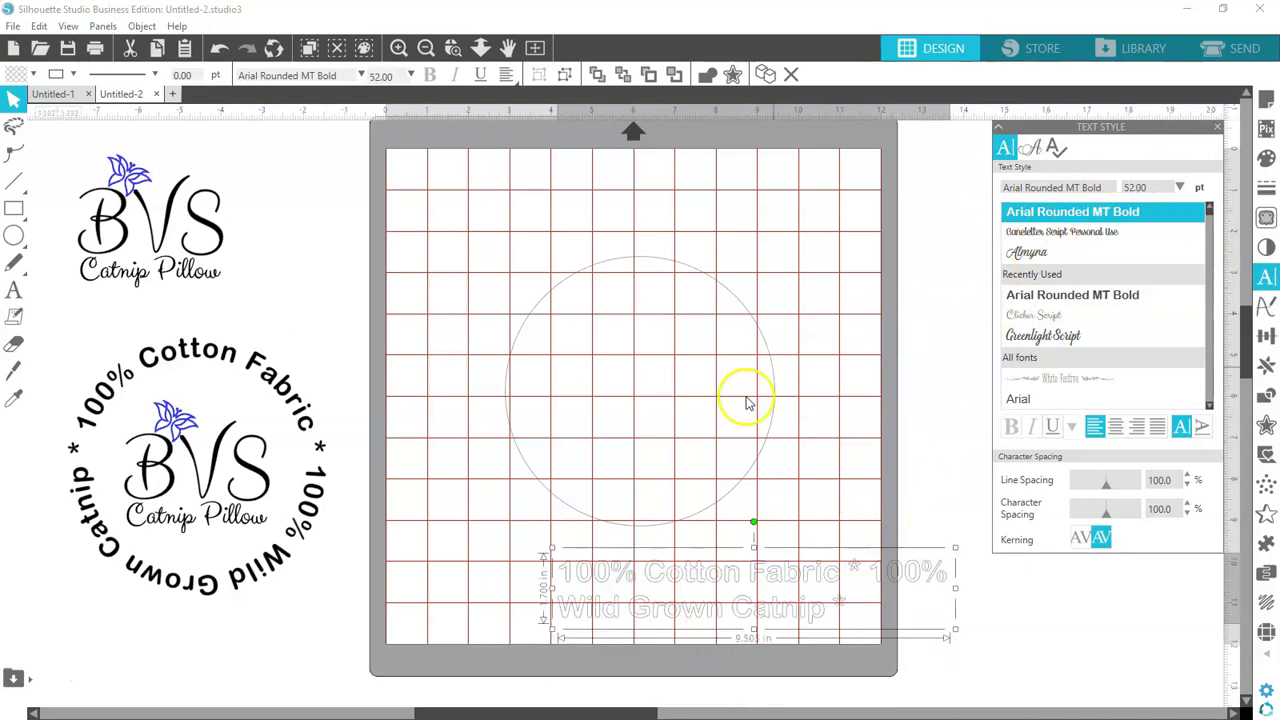
left_click(469, 537)
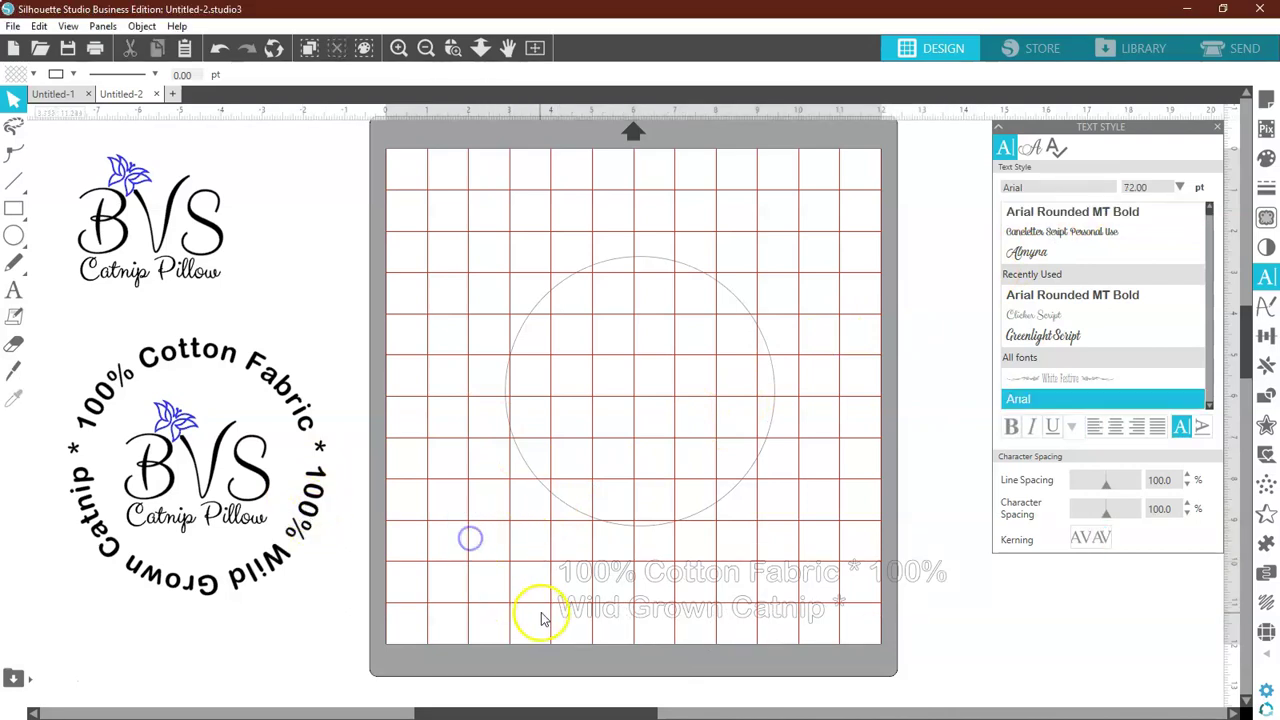
left_click(585, 582)
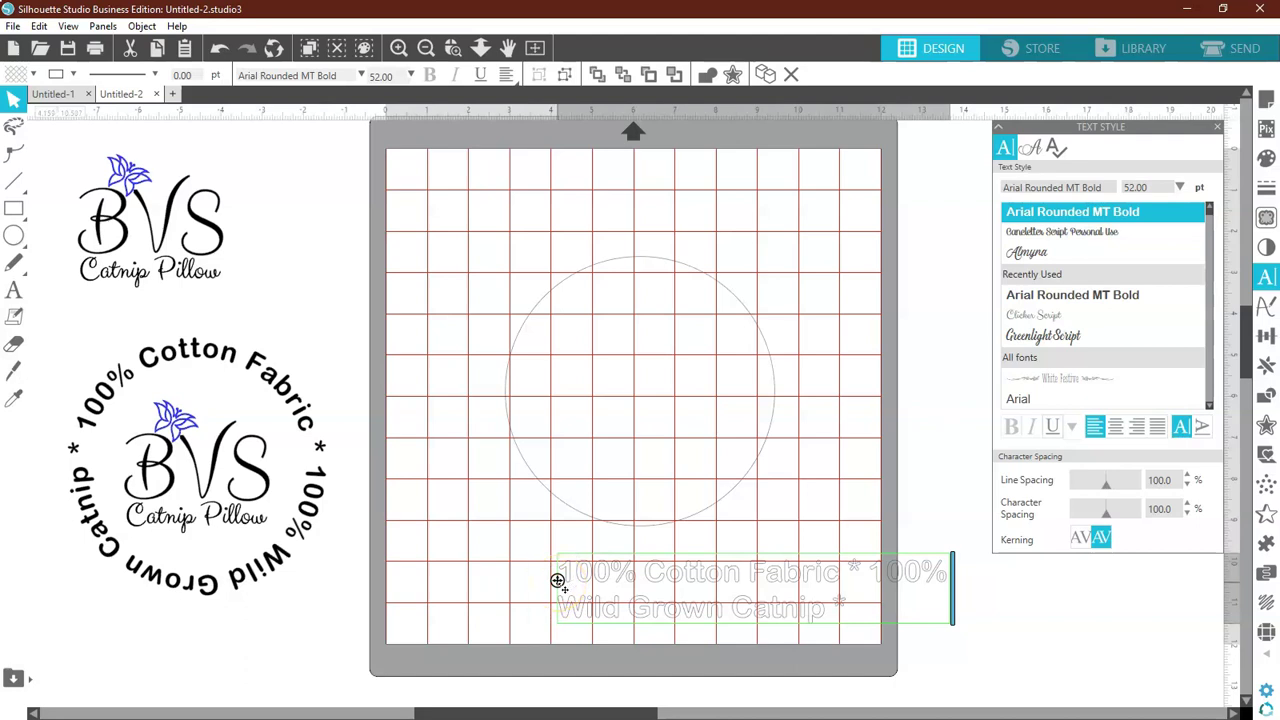
Step: Attach the text to the circle path and set character spacing to 120%
left_click_drag(558, 582, 538, 303)
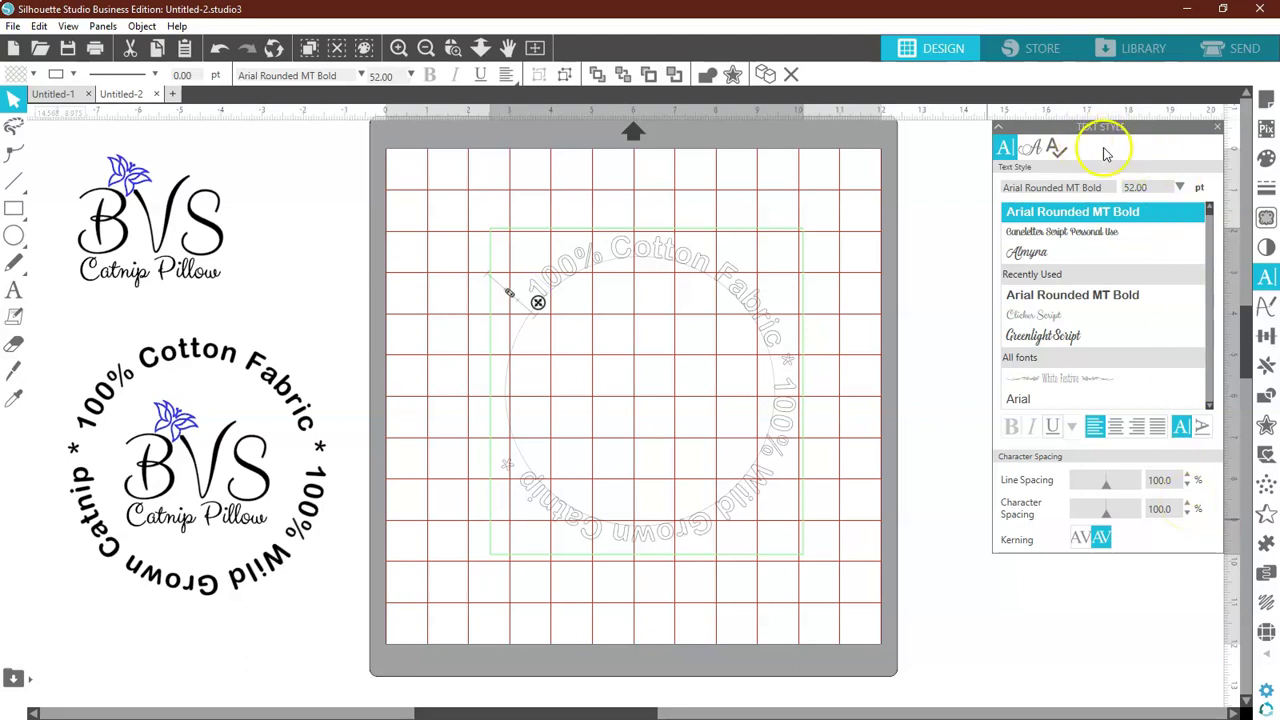
left_click(1188, 505)
left_click(1188, 505)
left_click(1188, 505)
left_click(1188, 505)
left_click(1188, 505)
left_click(1189, 506)
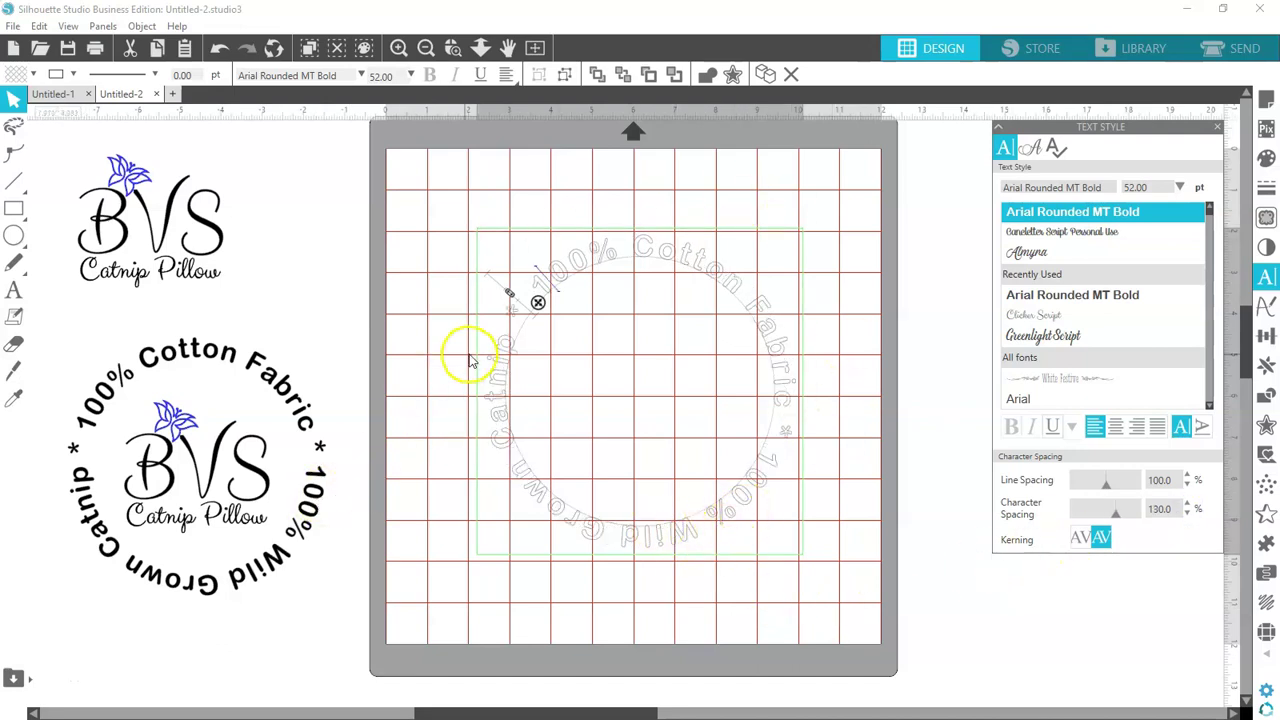
left_click(1189, 515)
left_click(1189, 515)
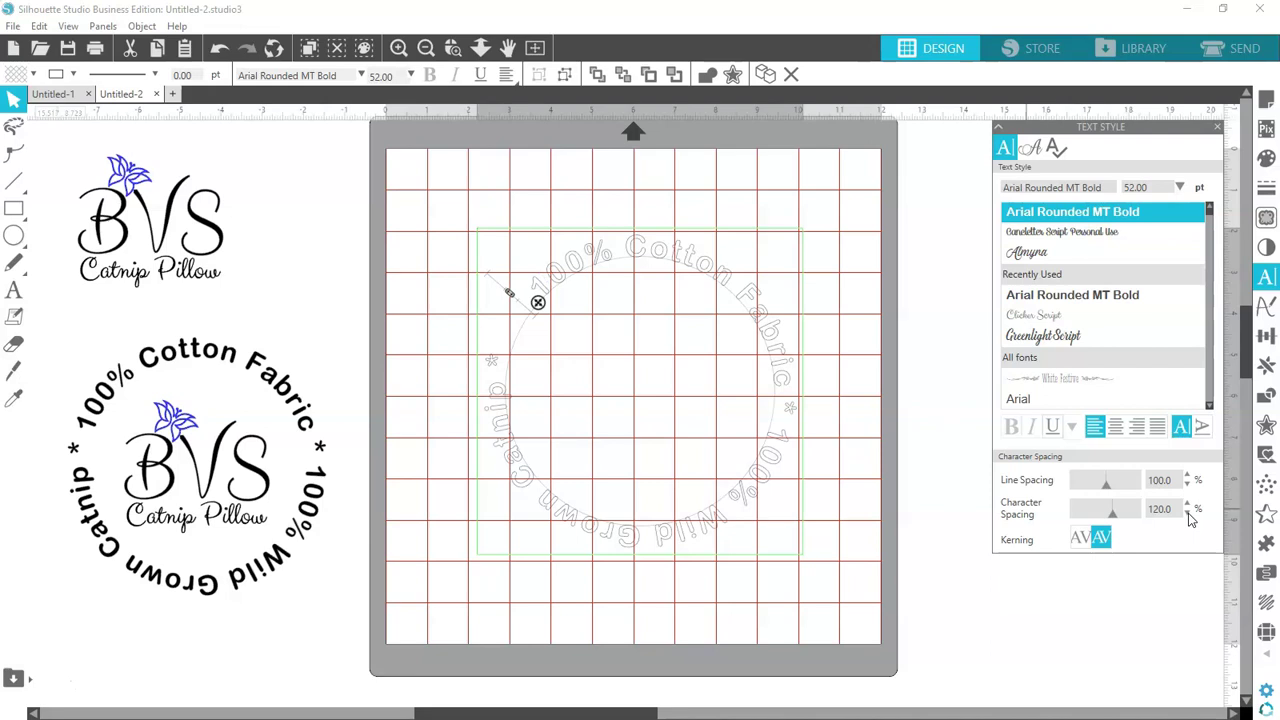
Step: Set the curved text to 55 pt, then pull it off the circle path
left_click(1152, 187)
type("5")
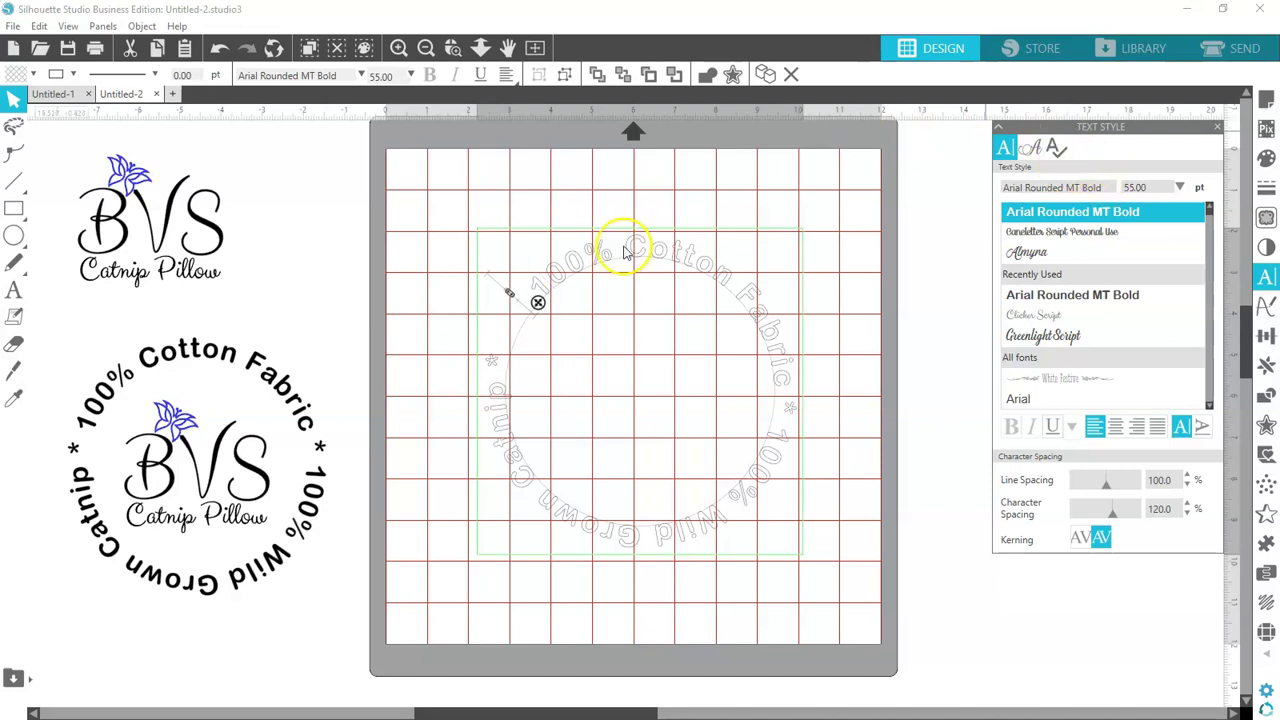
left_click_drag(540, 262, 492, 360)
left_click_drag(1152, 187, 1100, 186)
type("55")
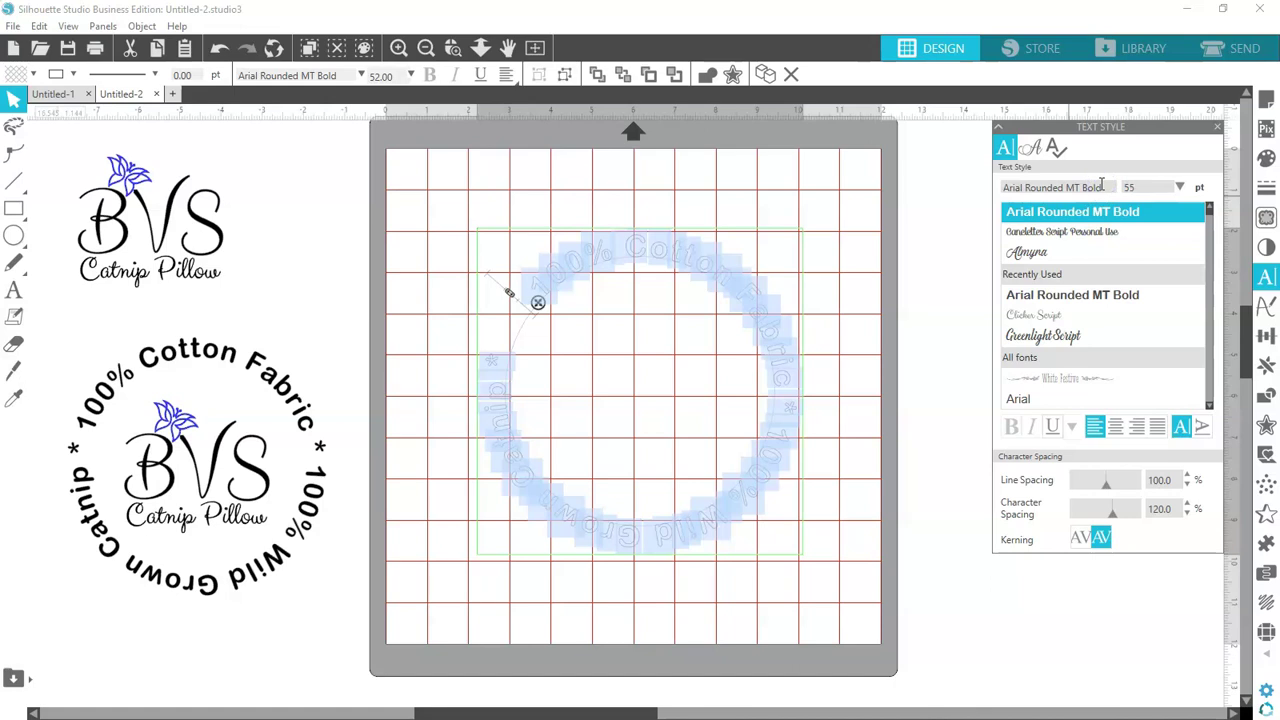
key("Return")
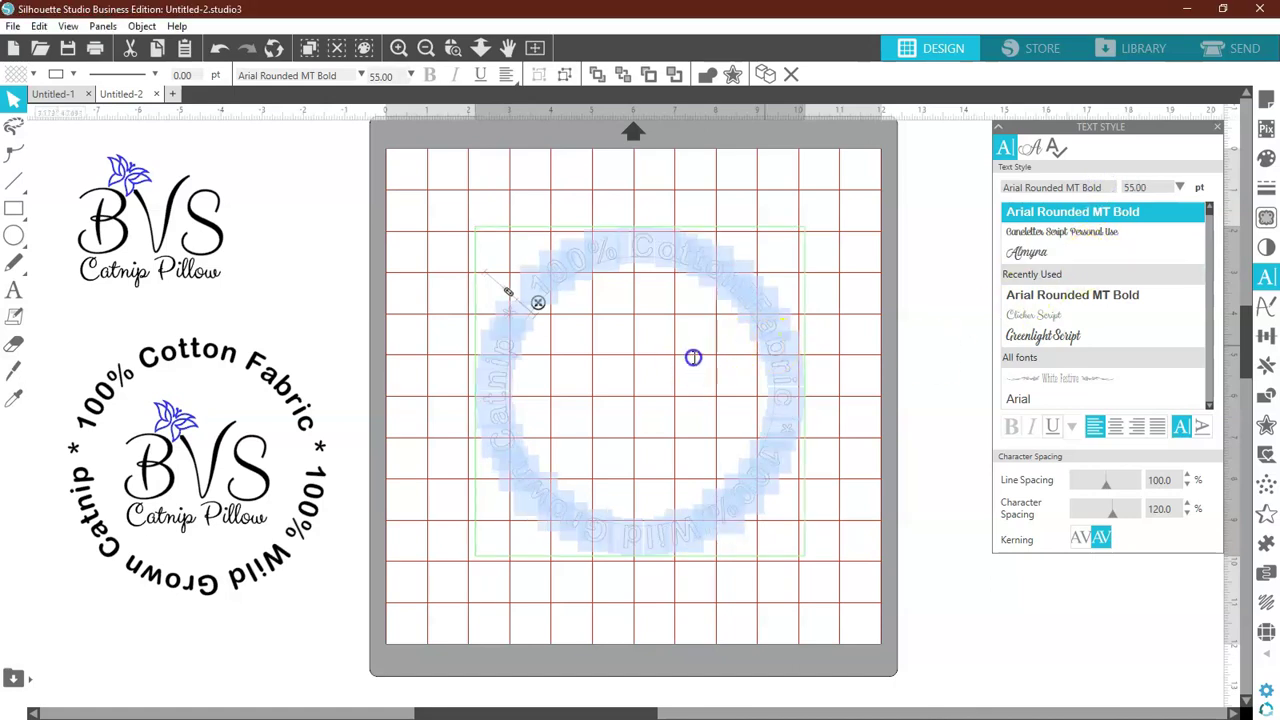
left_click(571, 323)
left_click_drag(537, 303, 498, 175)
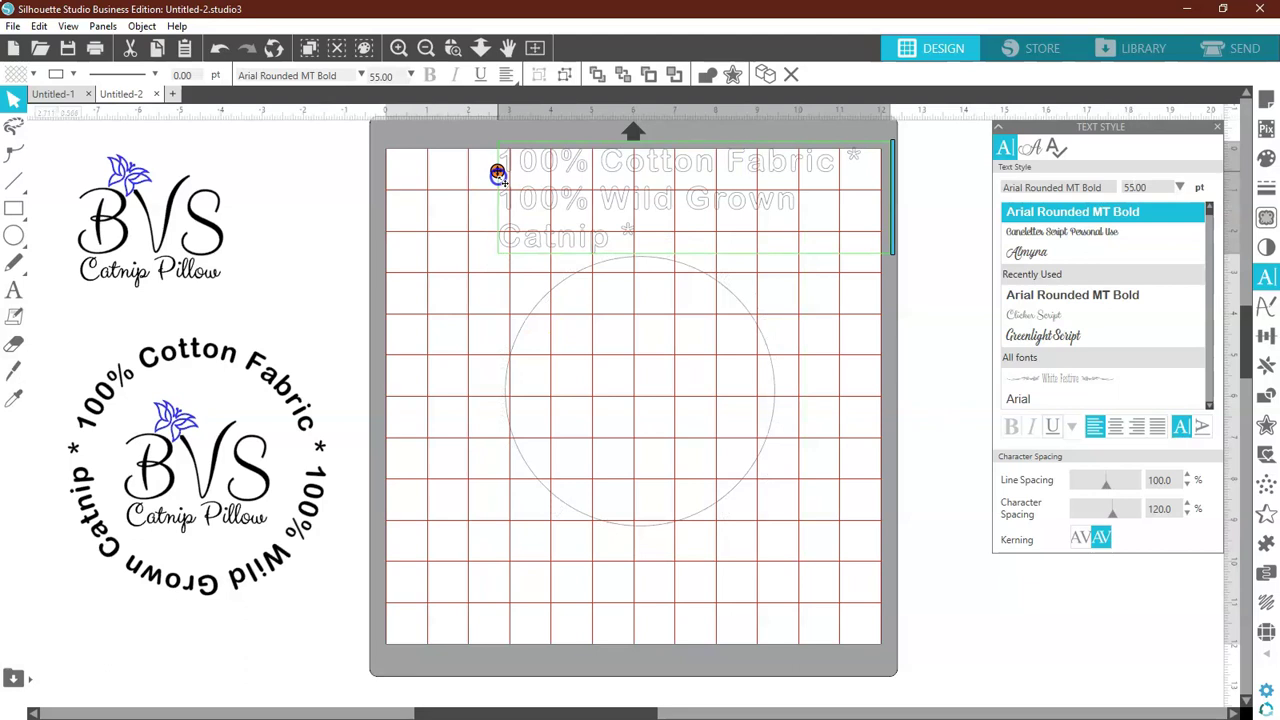
Step: Reattach the text to the circle and shift its start point counter-clockwise
left_click_drag(498, 175, 523, 323)
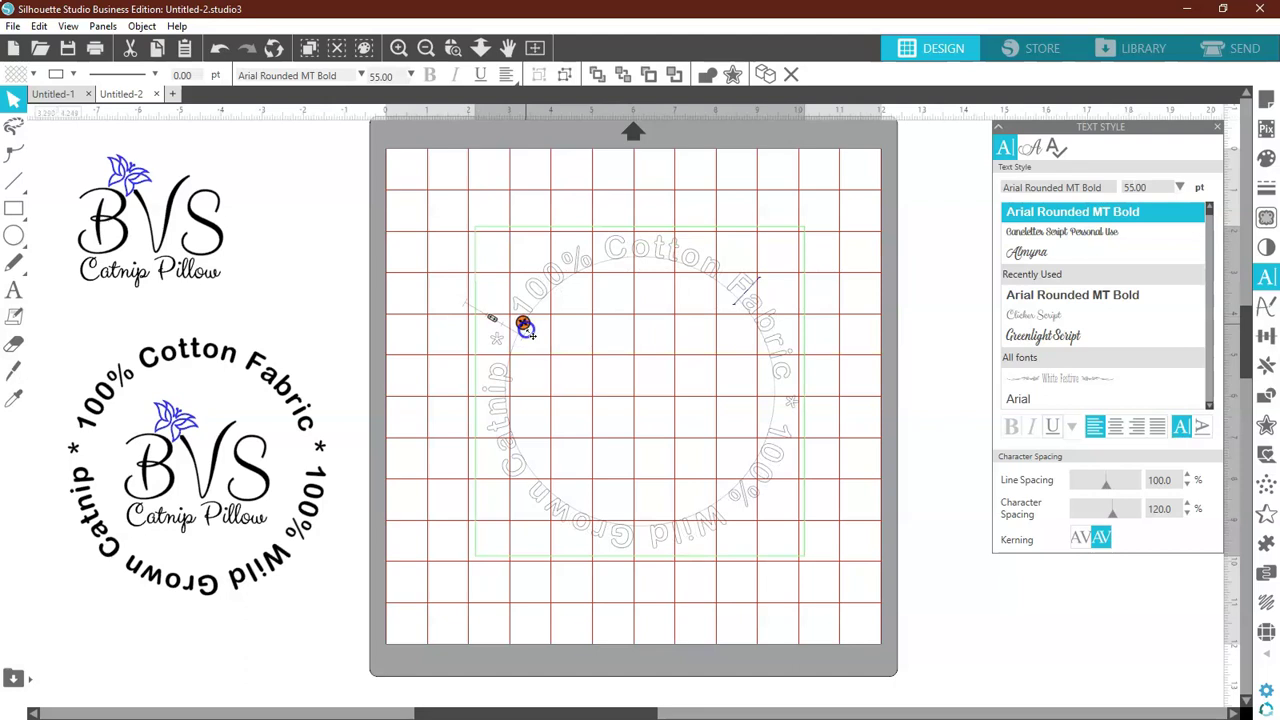
left_click_drag(522, 324, 510, 344)
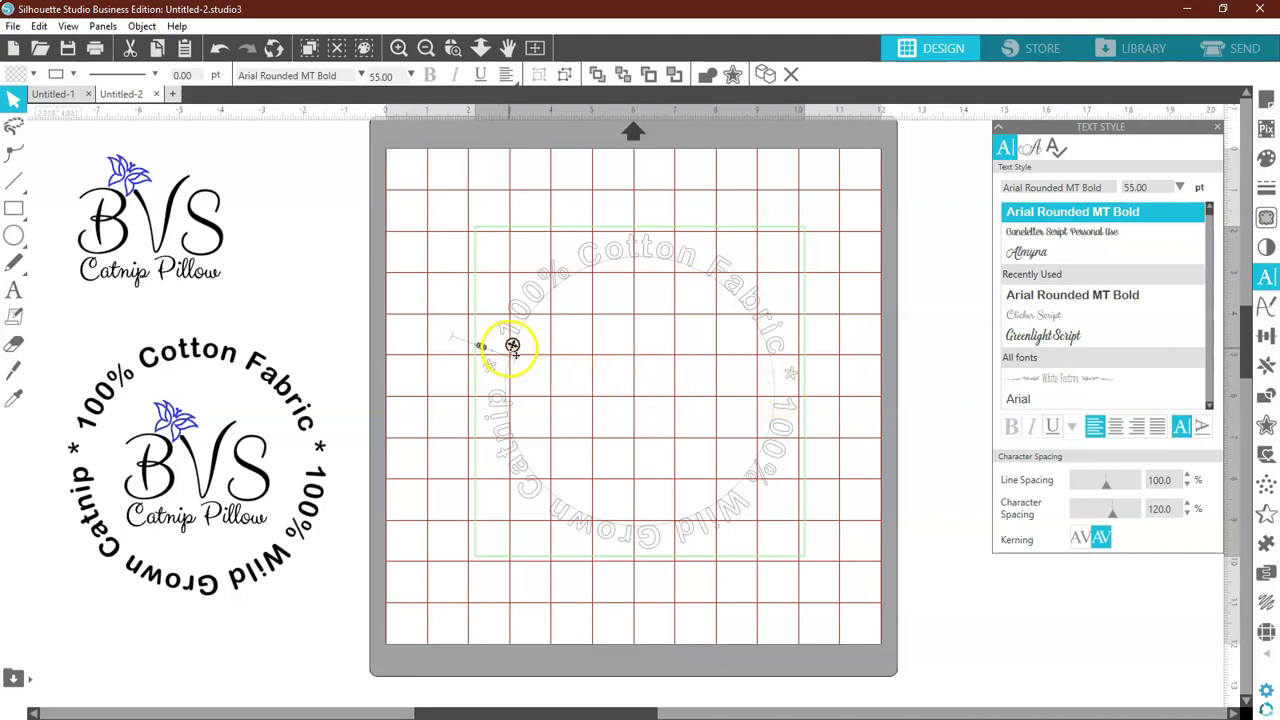
left_click(522, 243)
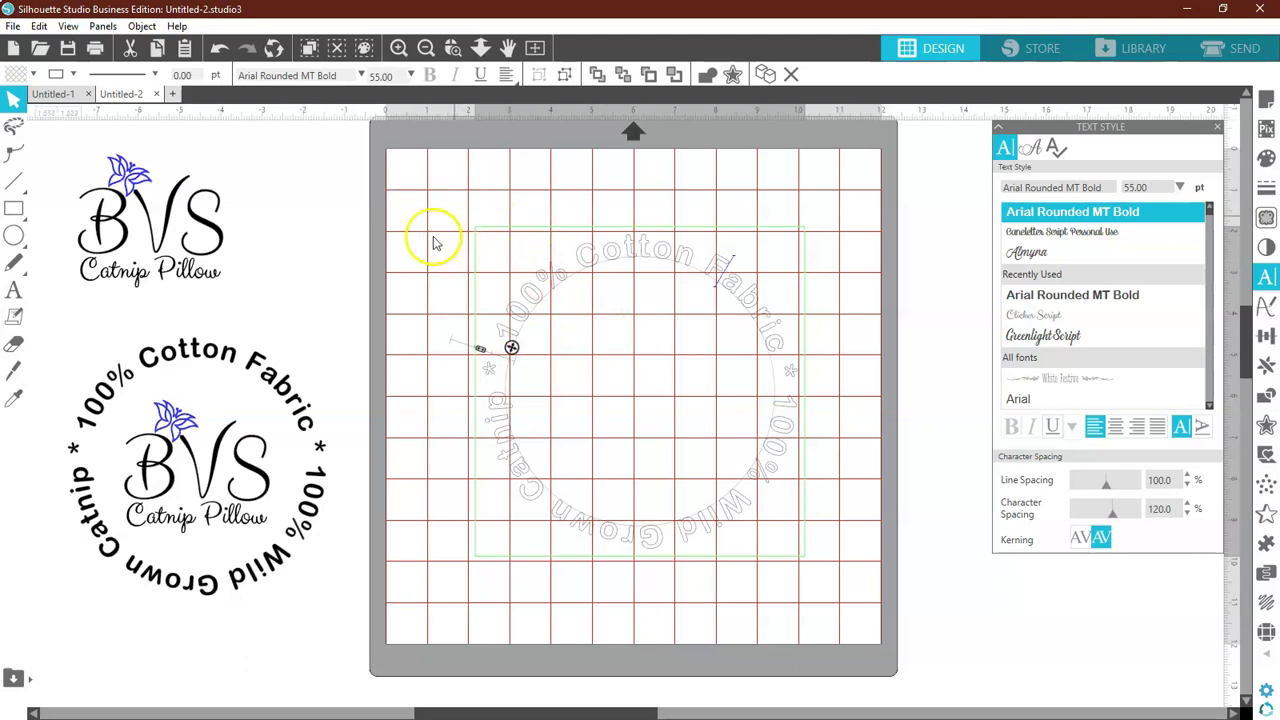
left_click(434, 280)
Step: Nudge the BVS logo down-right and fine-tune the text's start point on the circle
left_click_drag(204, 257, 334, 262)
left_click(449, 360)
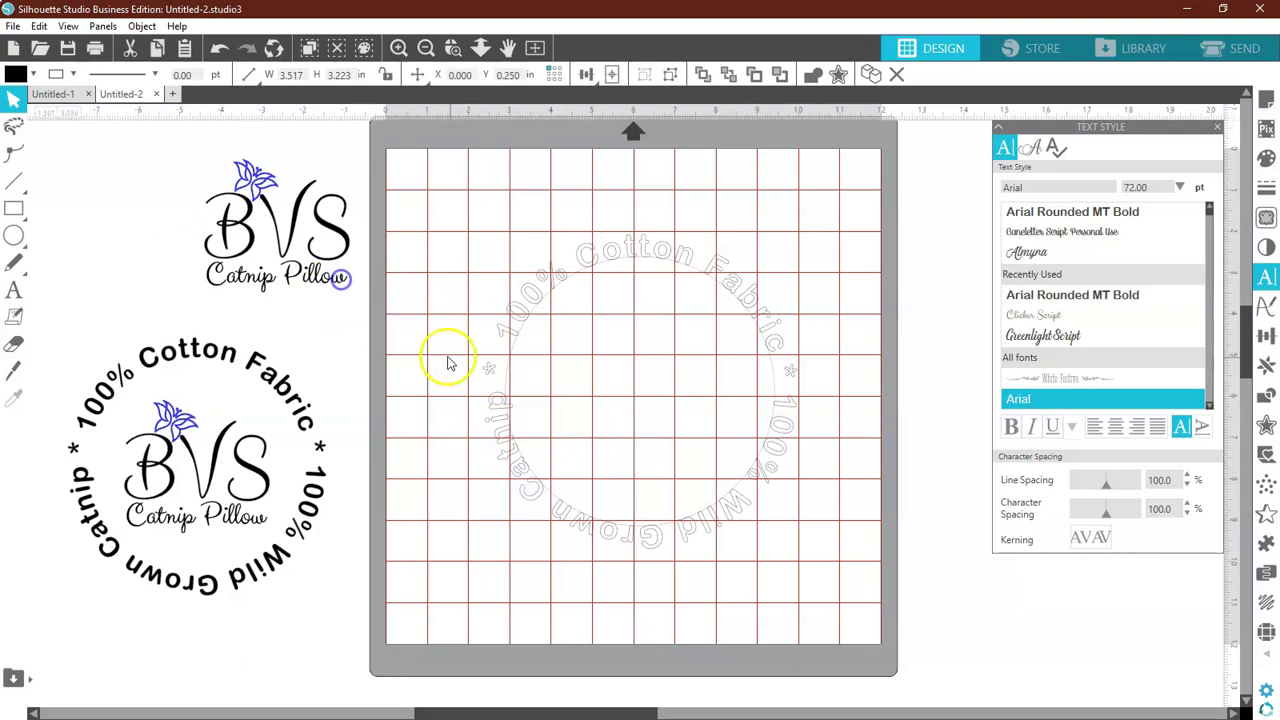
left_click(512, 354)
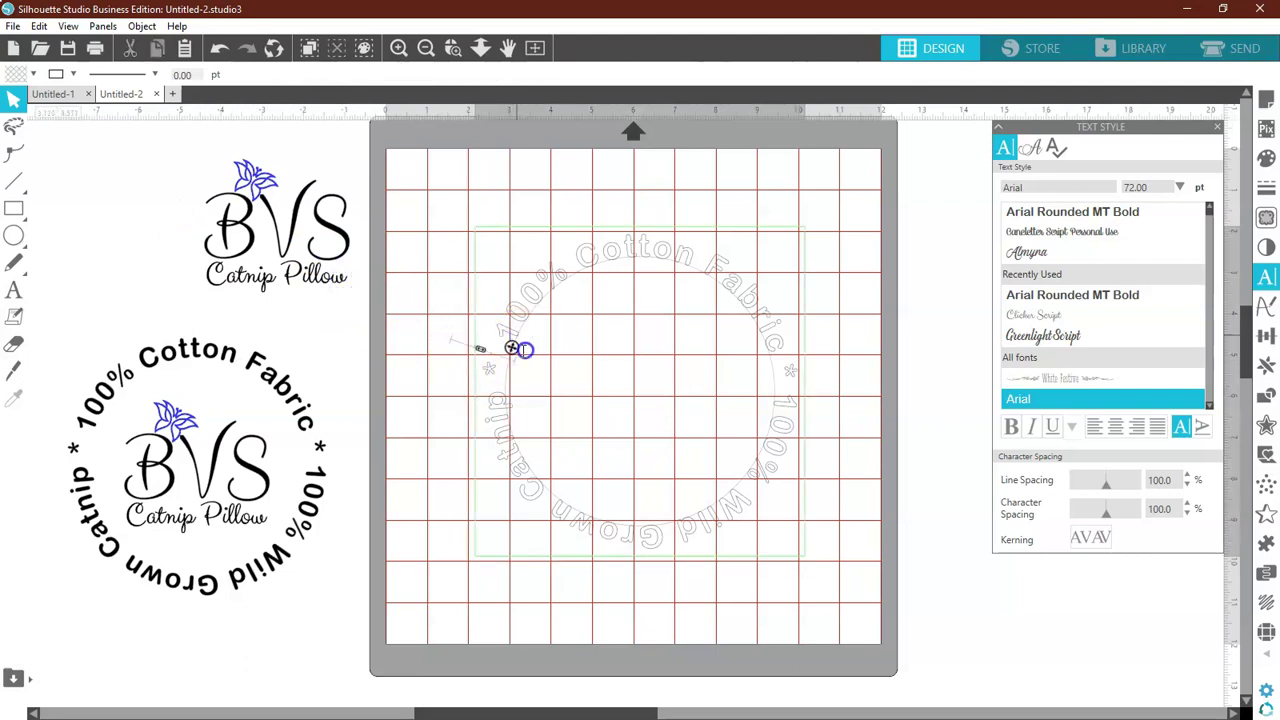
double_click(534, 288)
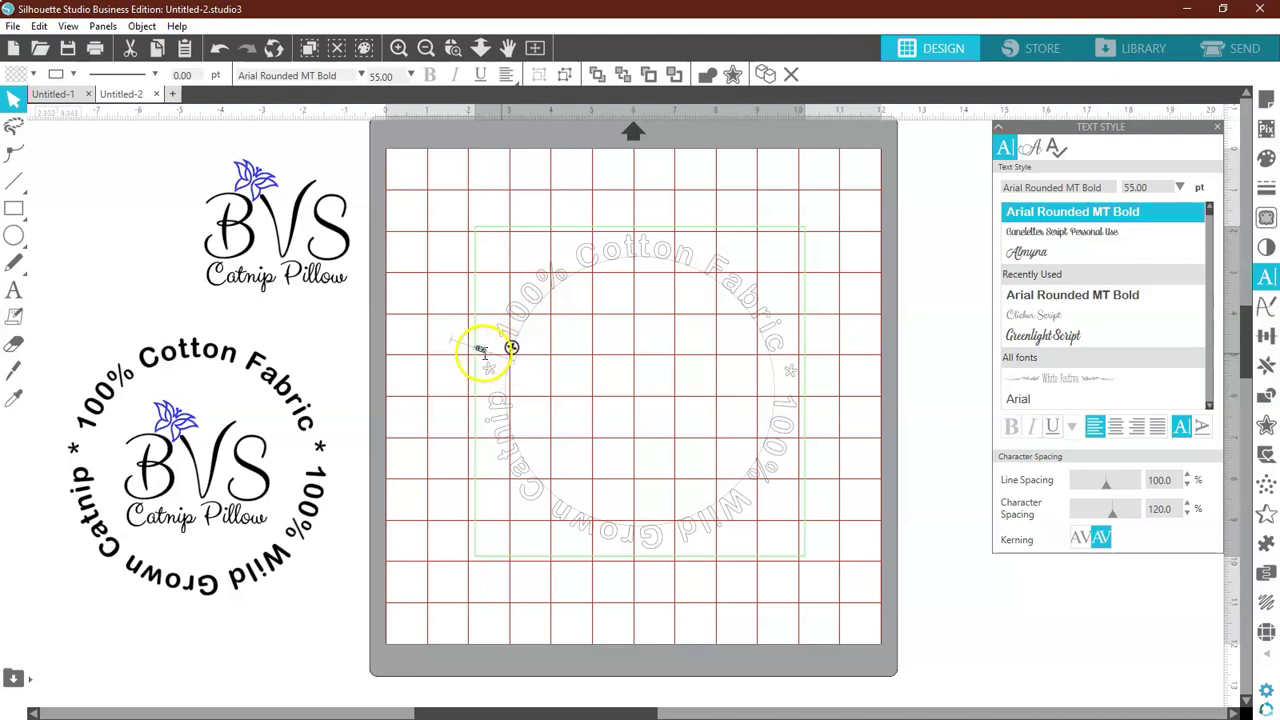
mouse_move(485, 355)
left_mouse_down()
mouse_move(474, 354)
mouse_move(496, 353)
left_mouse_up()
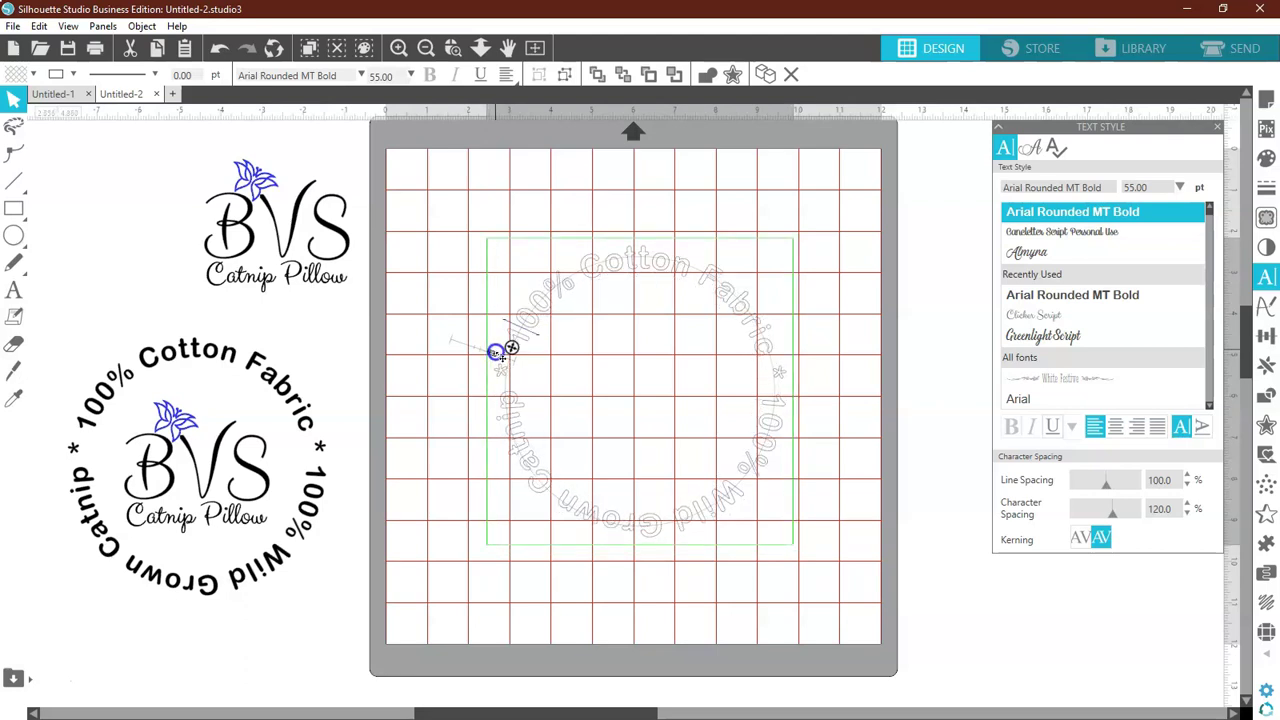
left_click_drag(497, 353, 496, 354)
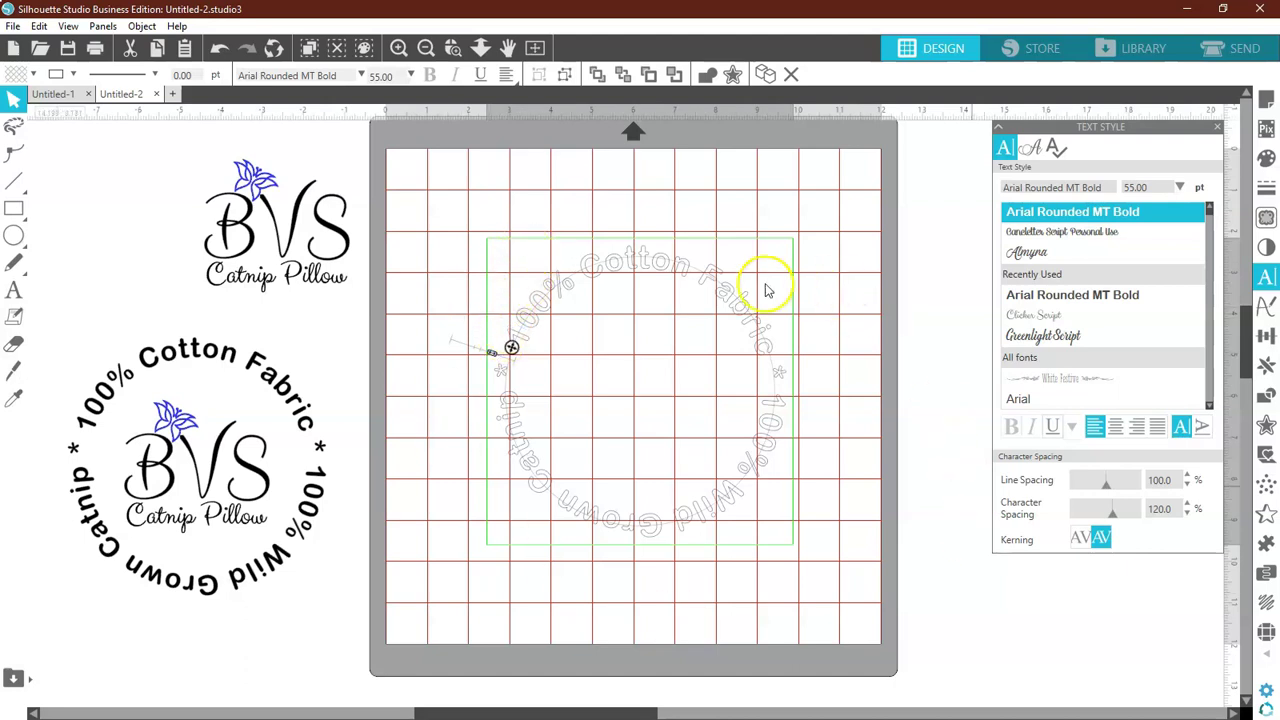
left_click_drag(343, 265, 308, 260)
left_click(457, 414)
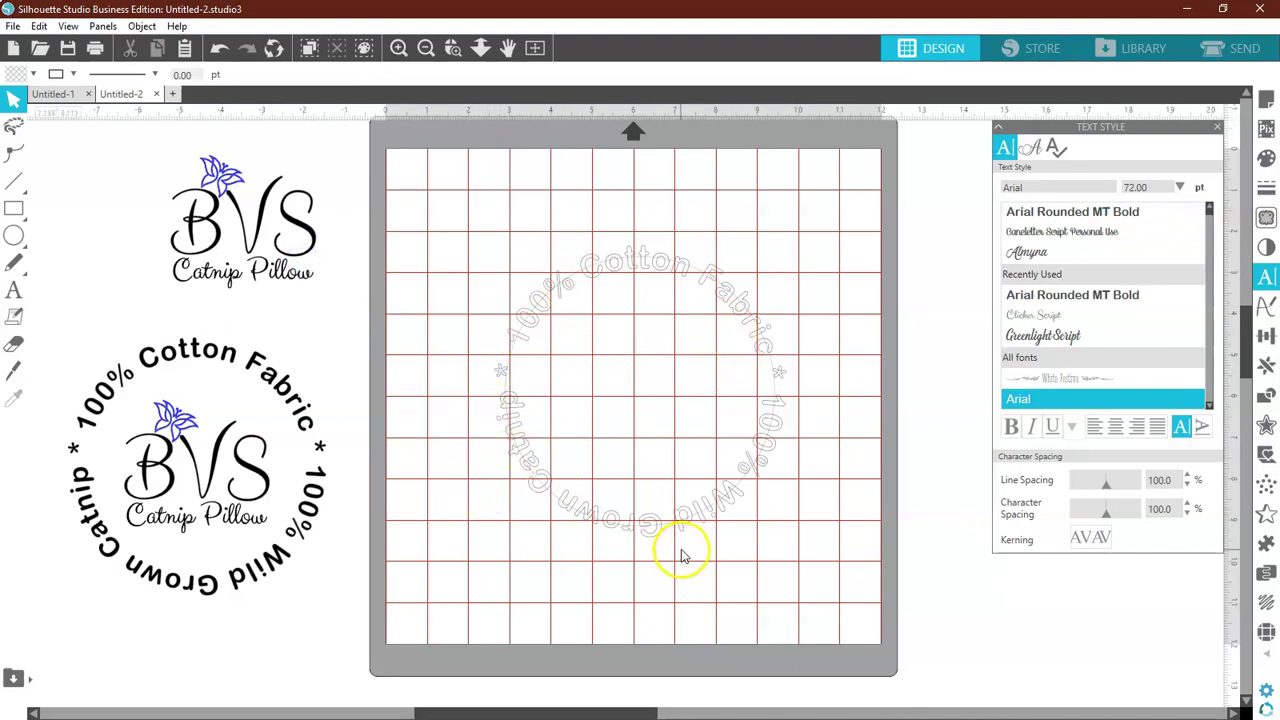
Step: Give the circular '100% Cotton Fabric' text a solid black fill
left_click(543, 318)
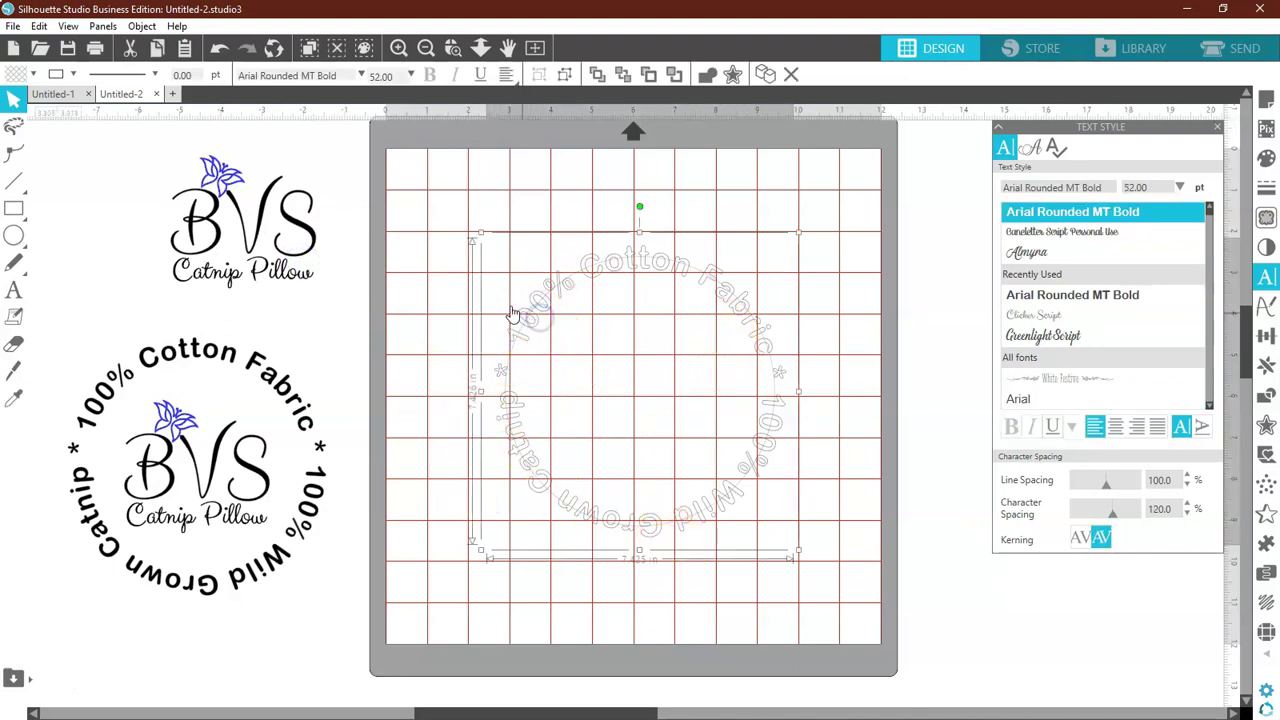
left_click(34, 74)
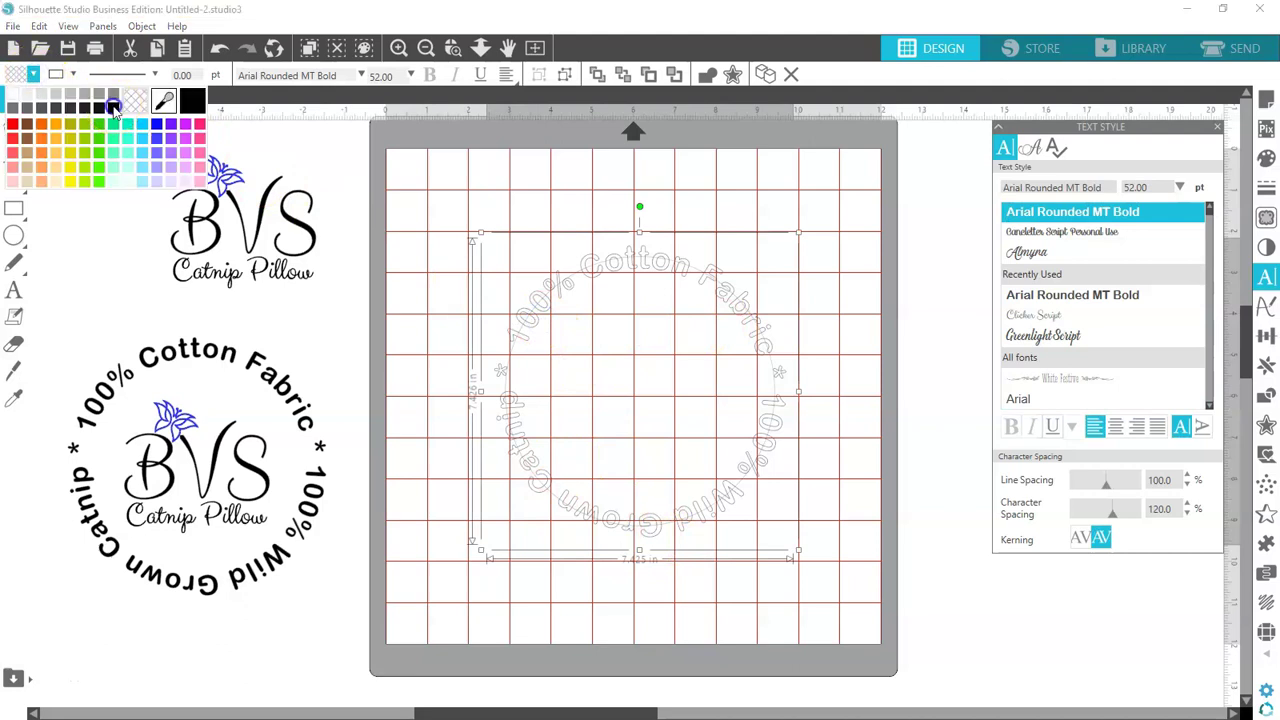
left_click(113, 107)
left_click(329, 327)
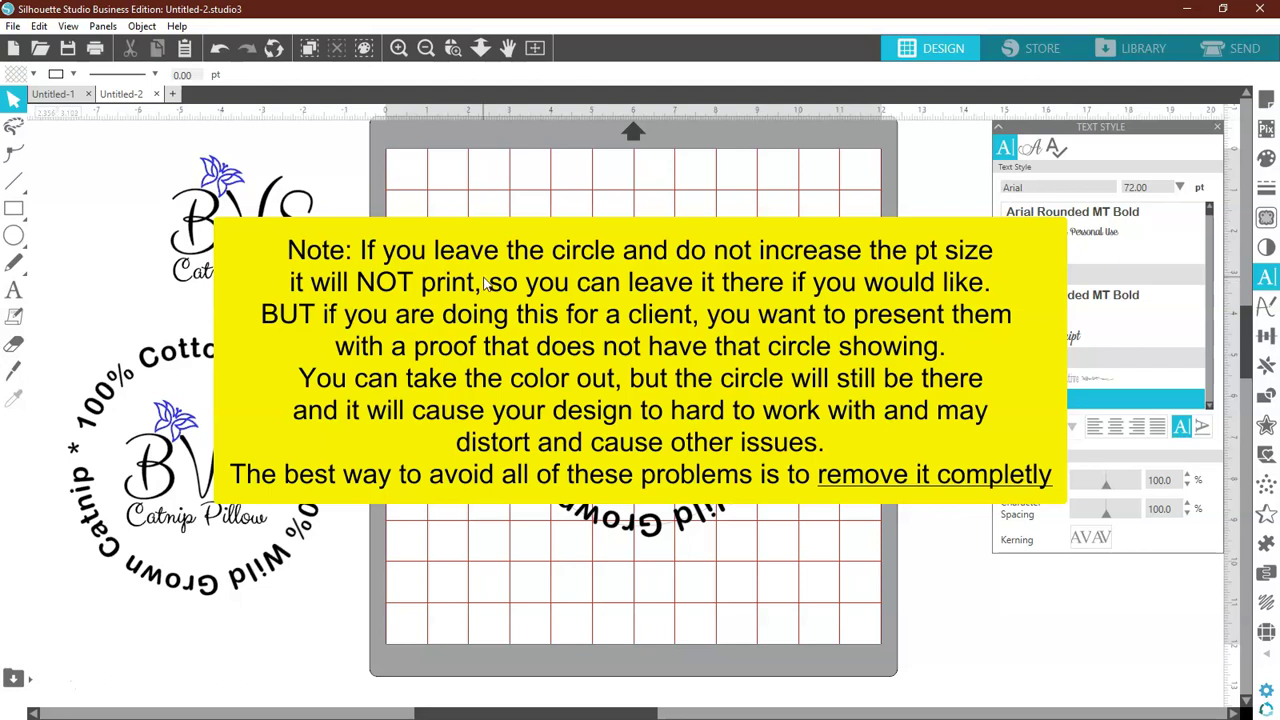
Step: Make a compound path from the curved text and circle, then reselect the design
left_click(512, 330)
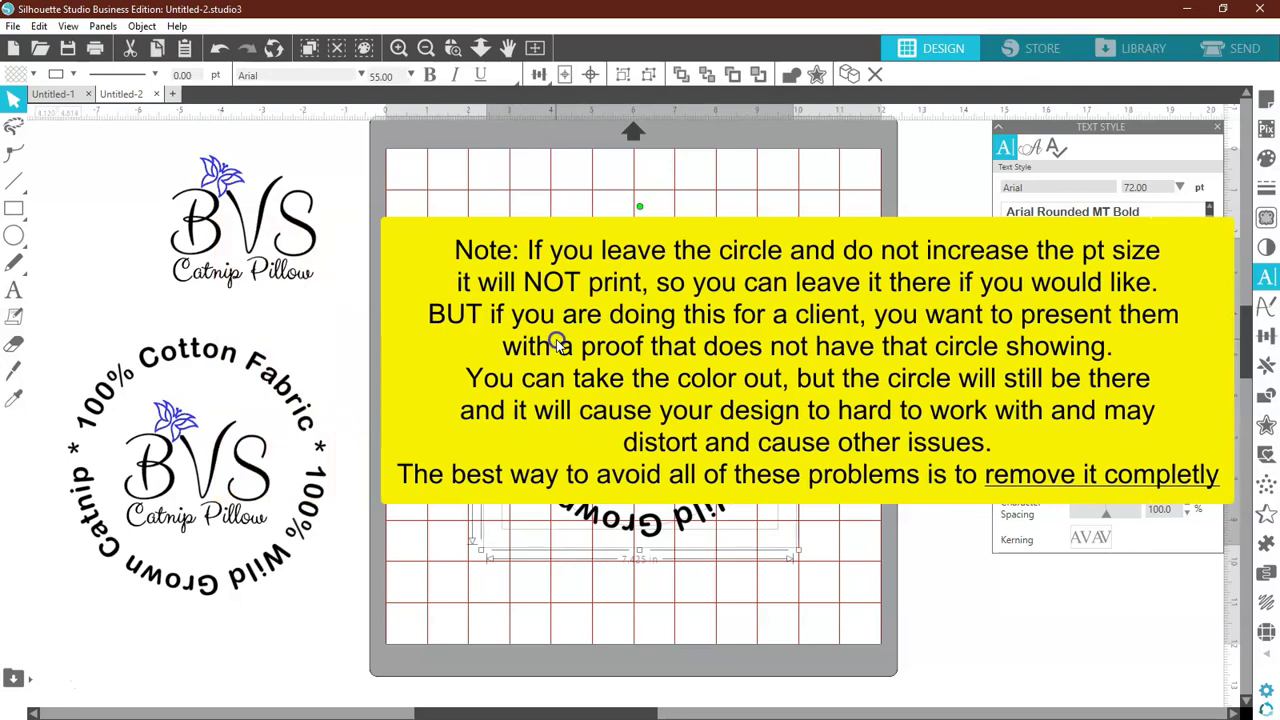
right_click(540, 313)
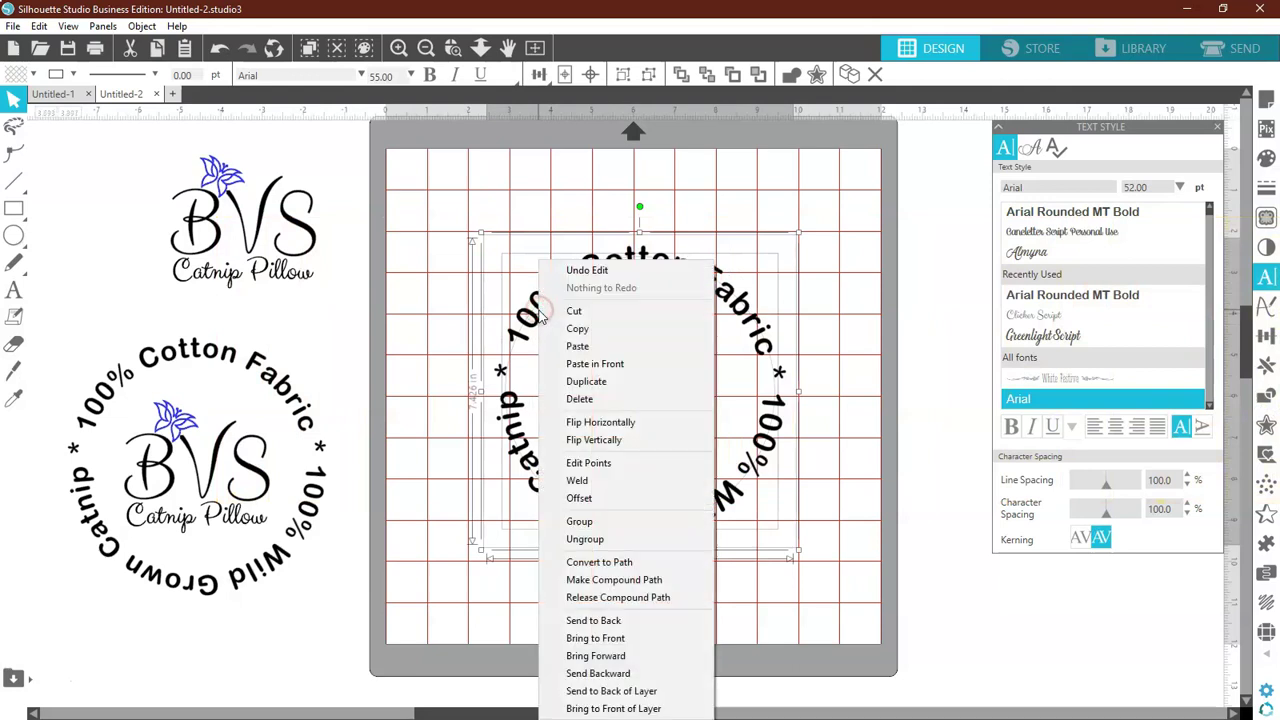
left_click(625, 588)
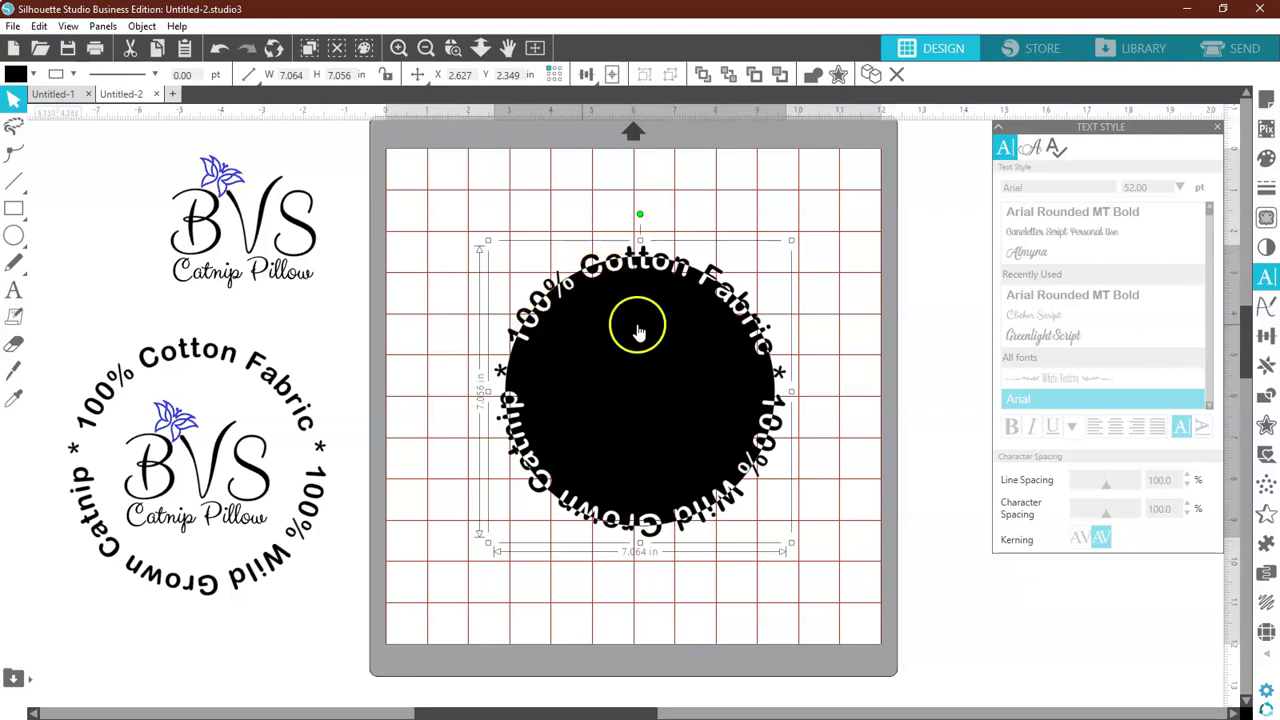
left_click(820, 312)
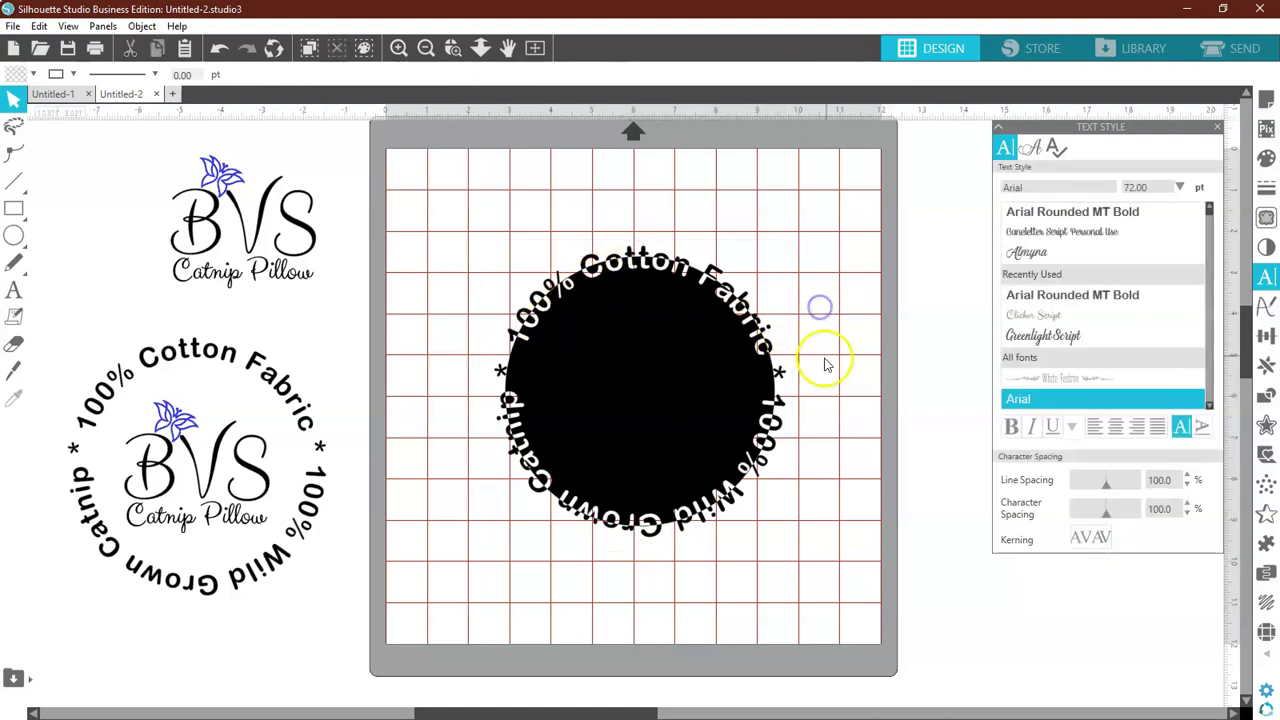
left_click(787, 302)
Step: Release the compound path and move the black circle off the mat
mouse_move(686, 337)
left_mouse_down()
mouse_move(750, 292)
mouse_move(703, 334)
left_mouse_up()
right_click(702, 318)
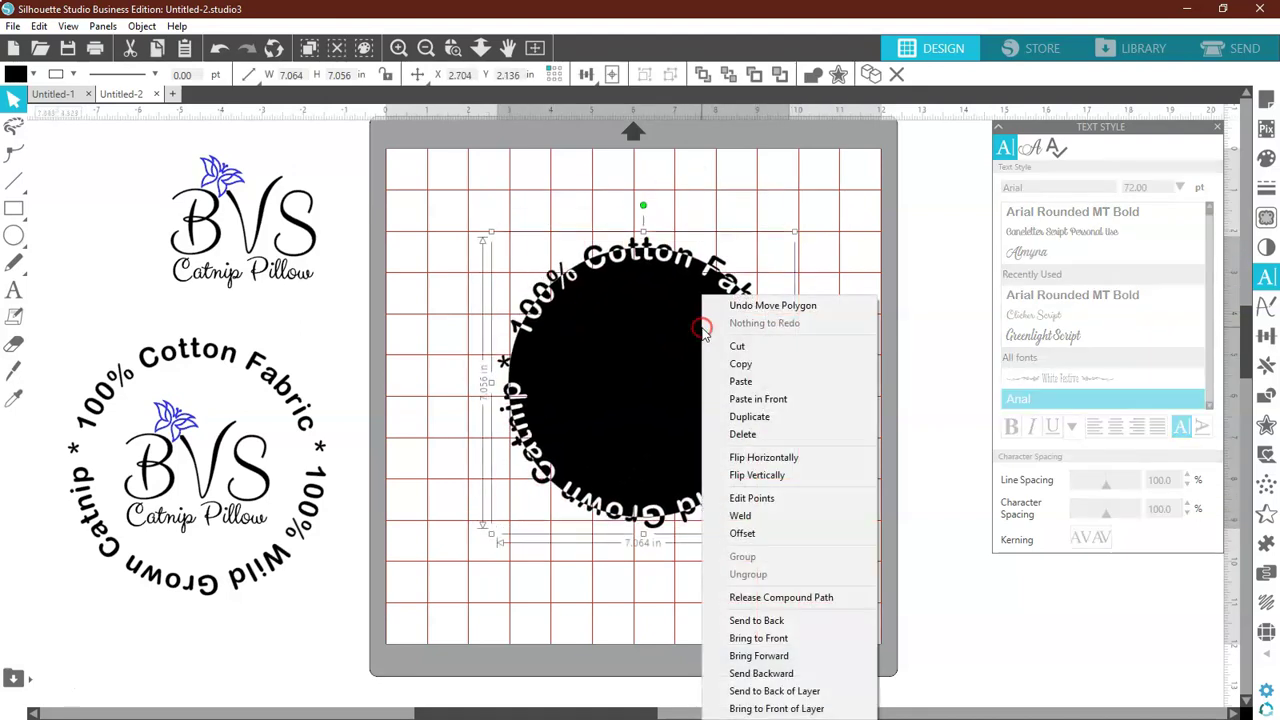
left_click(746, 598)
left_click(746, 600)
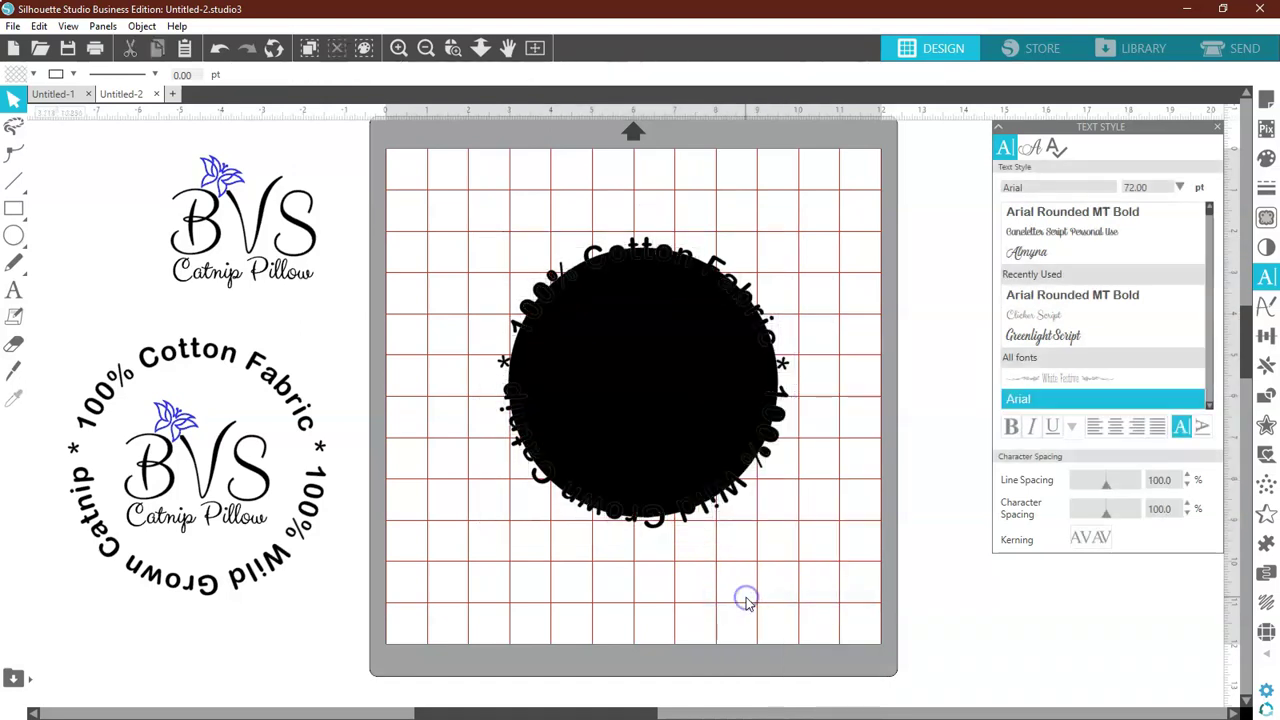
left_click_drag(709, 394, 948, 595)
left_click_drag(938, 622, 1092, 460)
Step: Combine all the curved text letters into one compound path and open it for editing
left_click_drag(444, 190, 806, 580)
right_click(724, 503)
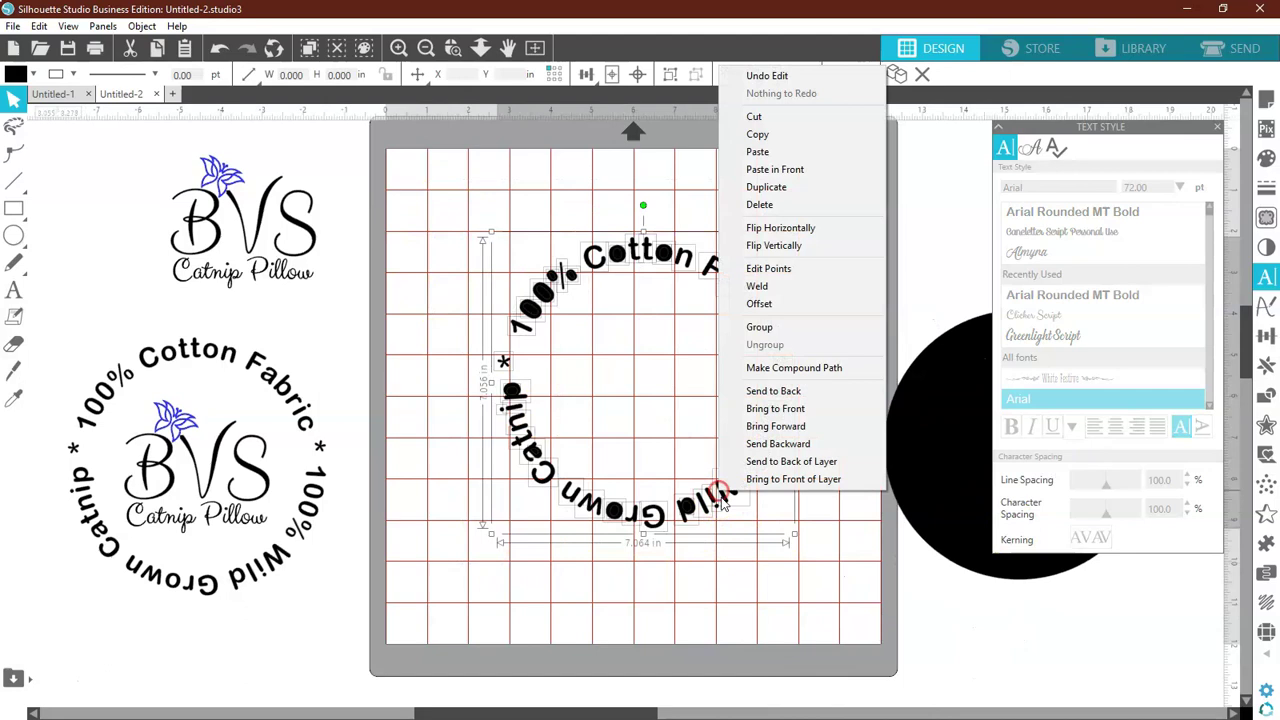
left_click(782, 368)
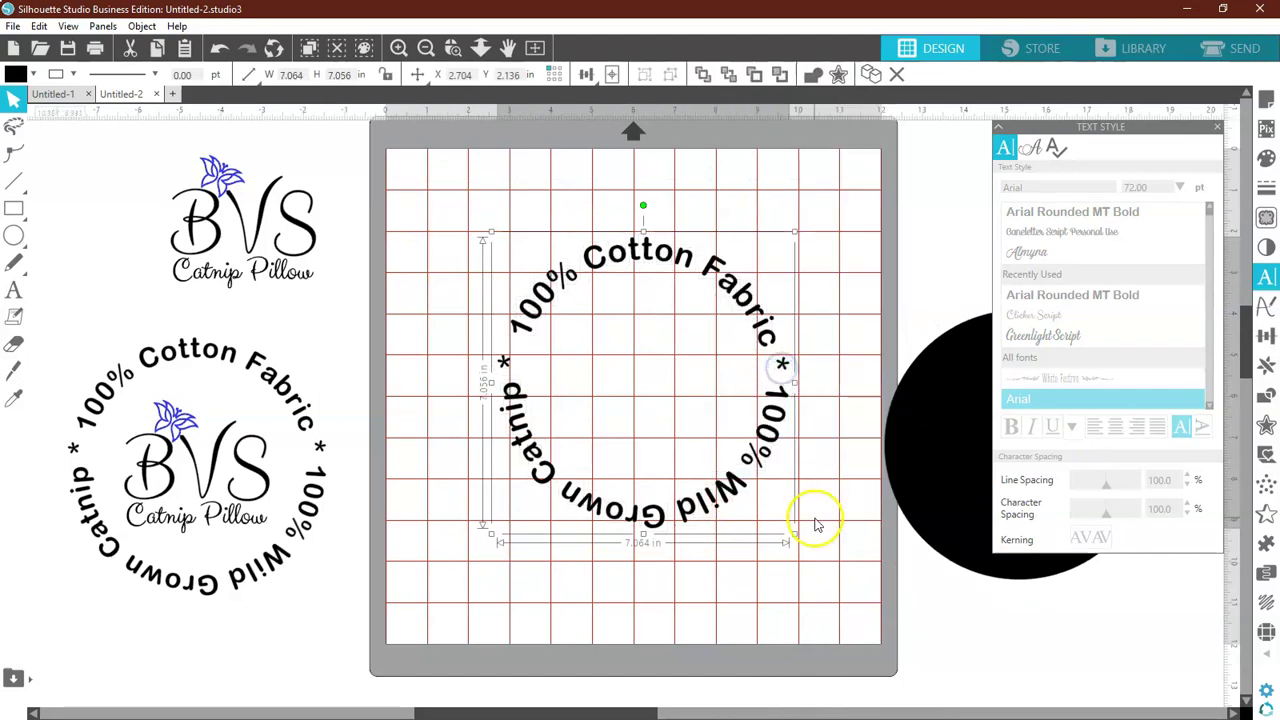
left_click(764, 561)
double_click(705, 522)
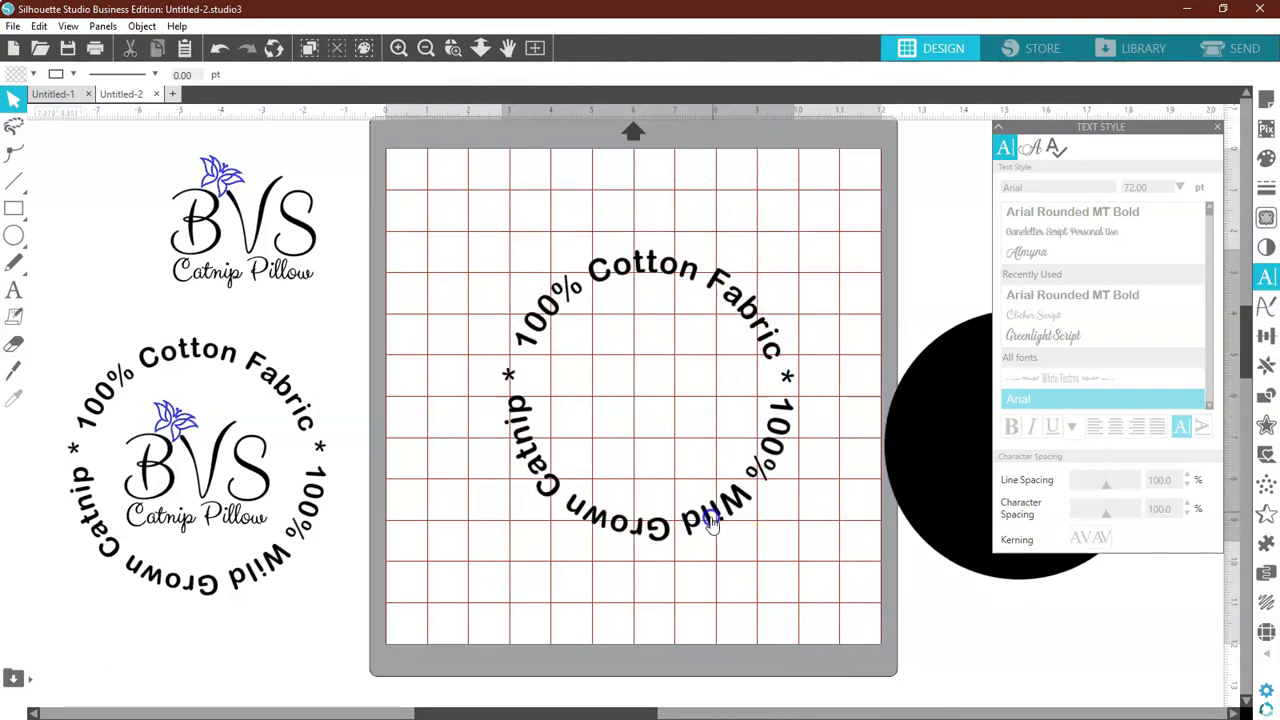
Step: Move the black circle aside, nudge the text ring, and drag the BVS logo into the ring
mouse_move(895, 500)
left_mouse_down()
mouse_move(854, 489)
mouse_move(843, 557)
mouse_move(891, 491)
left_mouse_up()
left_click(786, 509)
left_click_drag(731, 509, 741, 501)
left_click(461, 361)
left_click_drag(302, 248, 703, 408)
Step: Shrink the text ring to about 6.22 in wide, centre the logo, and select both
left_click(737, 313)
left_click_drag(793, 240, 756, 268)
left_click_drag(712, 374, 692, 399)
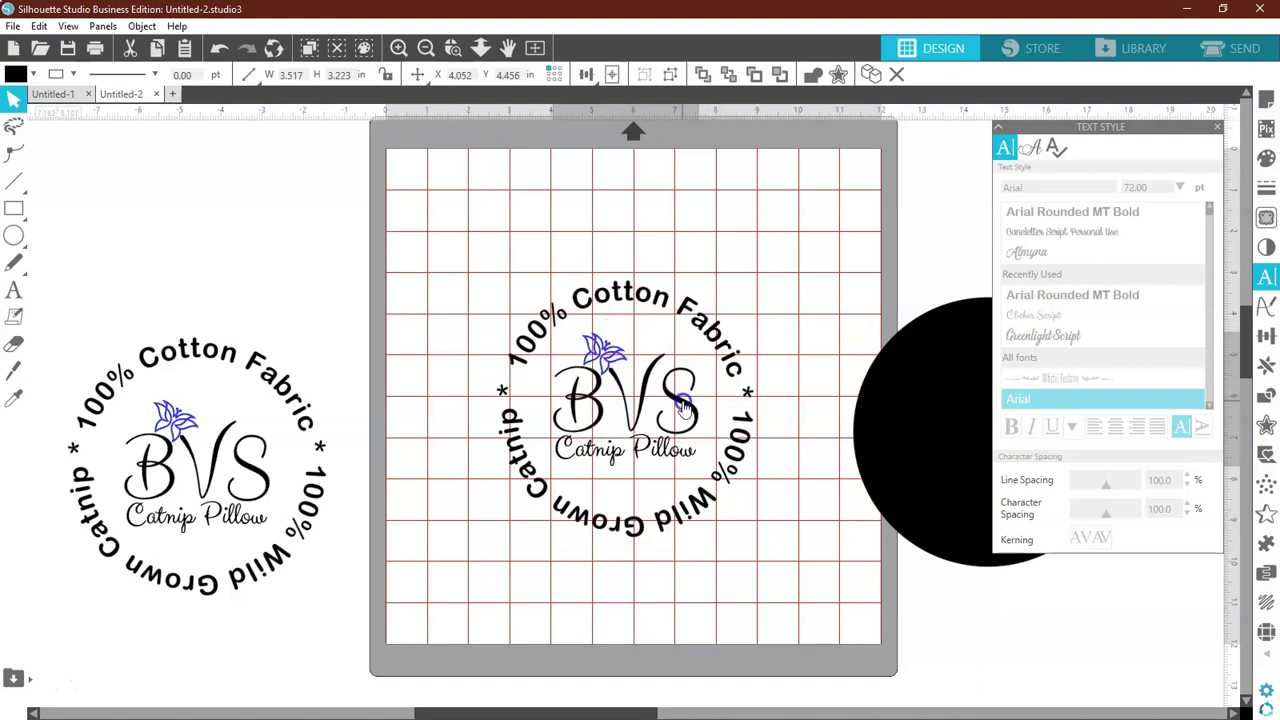
left_click(714, 333)
left_click(751, 272)
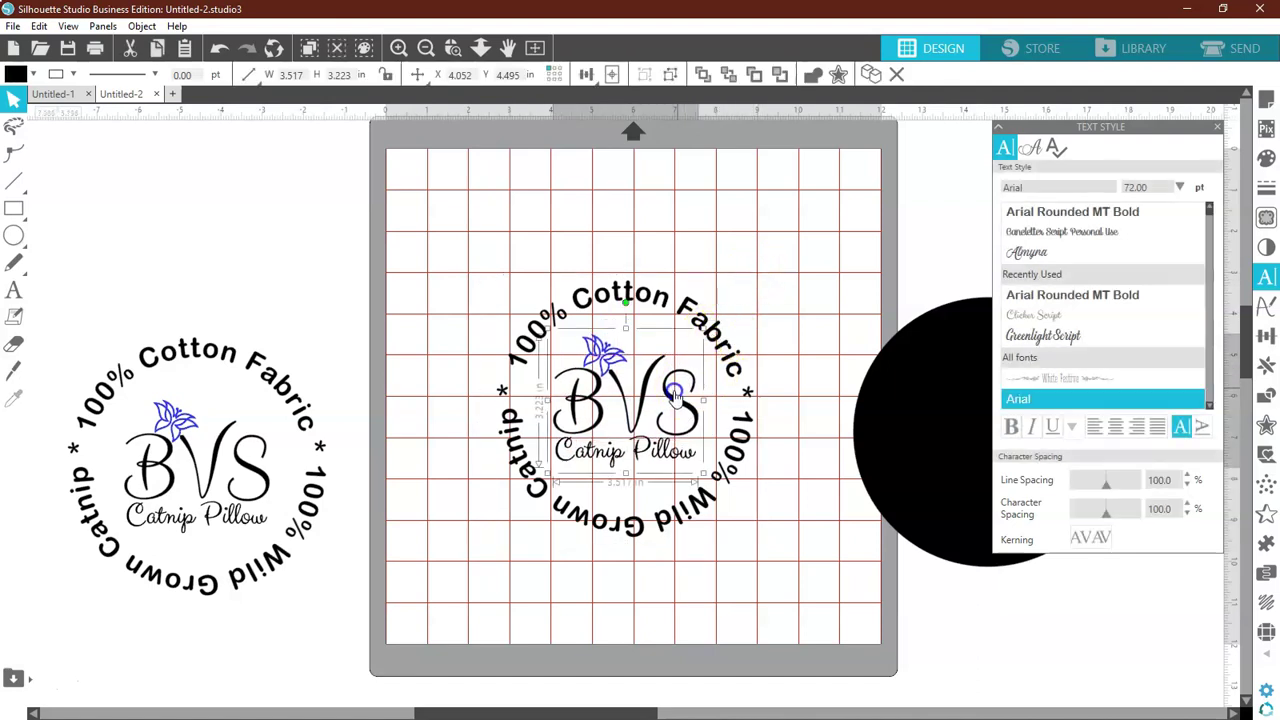
left_click(749, 306)
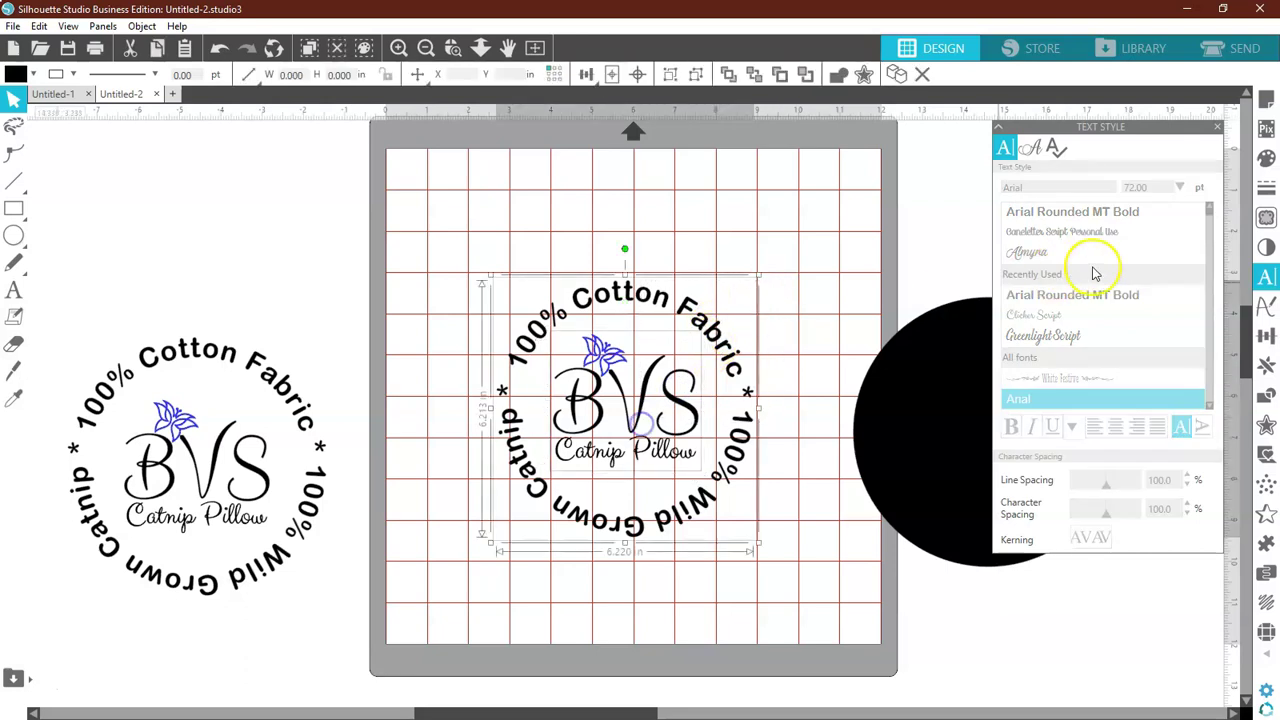
Step: Centre the logo in the ring, apply Center to Page, and group the ring and logo
left_click(1264, 338)
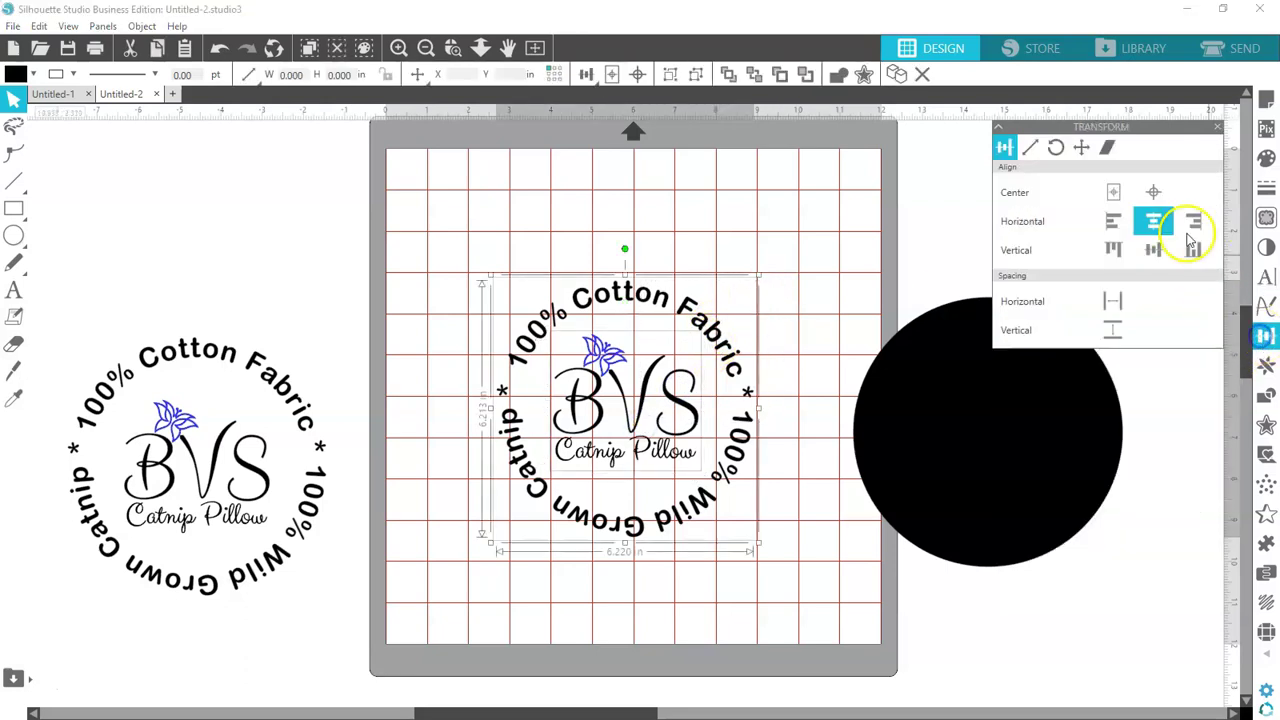
left_click(1154, 194)
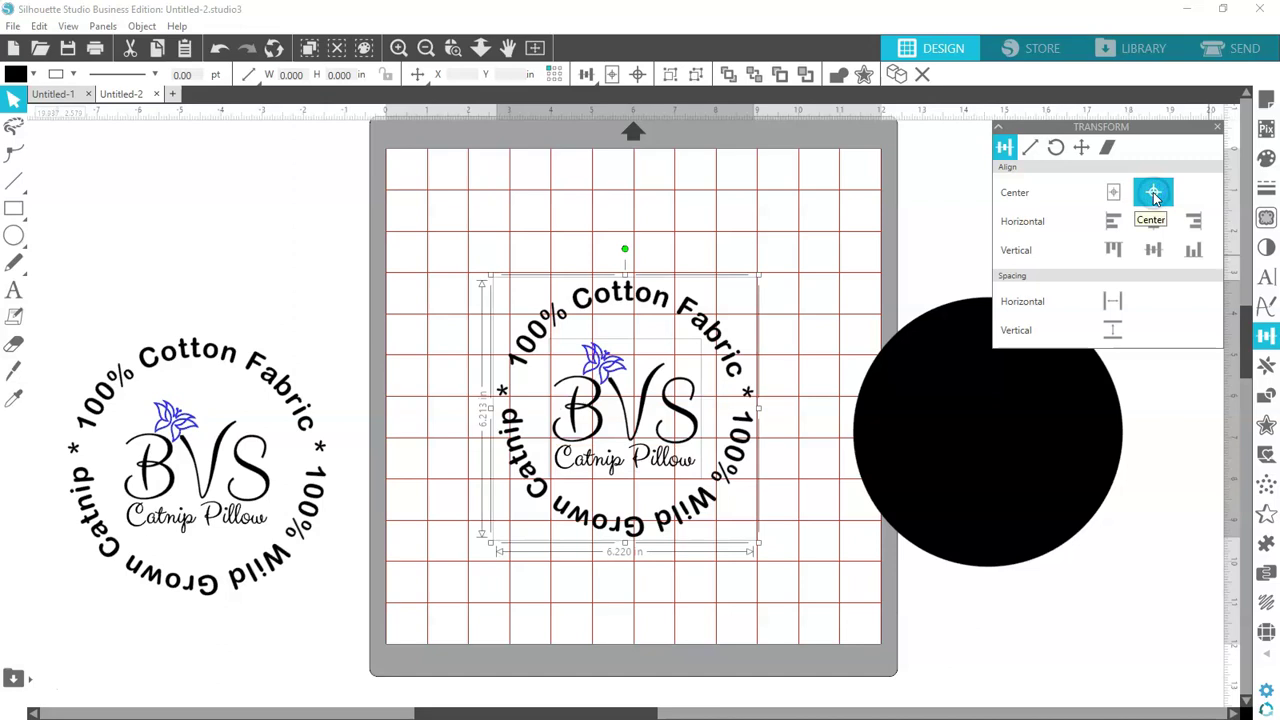
left_click(1113, 192)
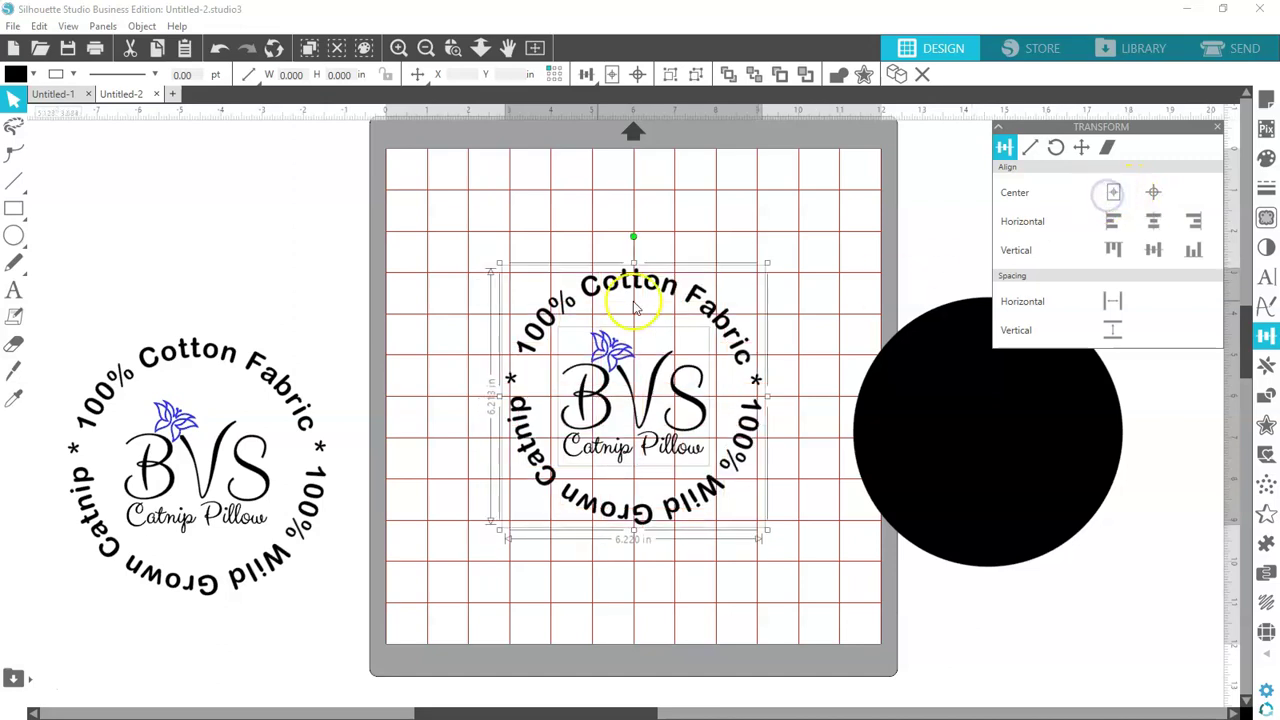
right_click(647, 398)
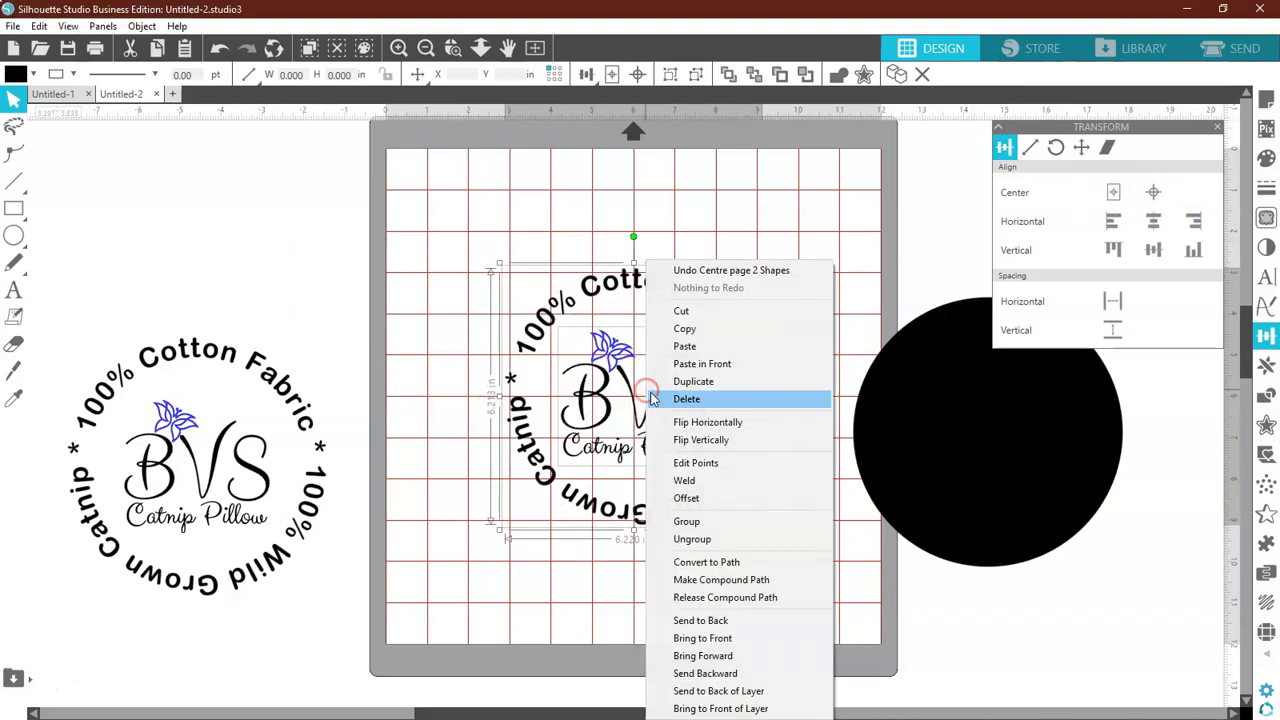
left_click(687, 522)
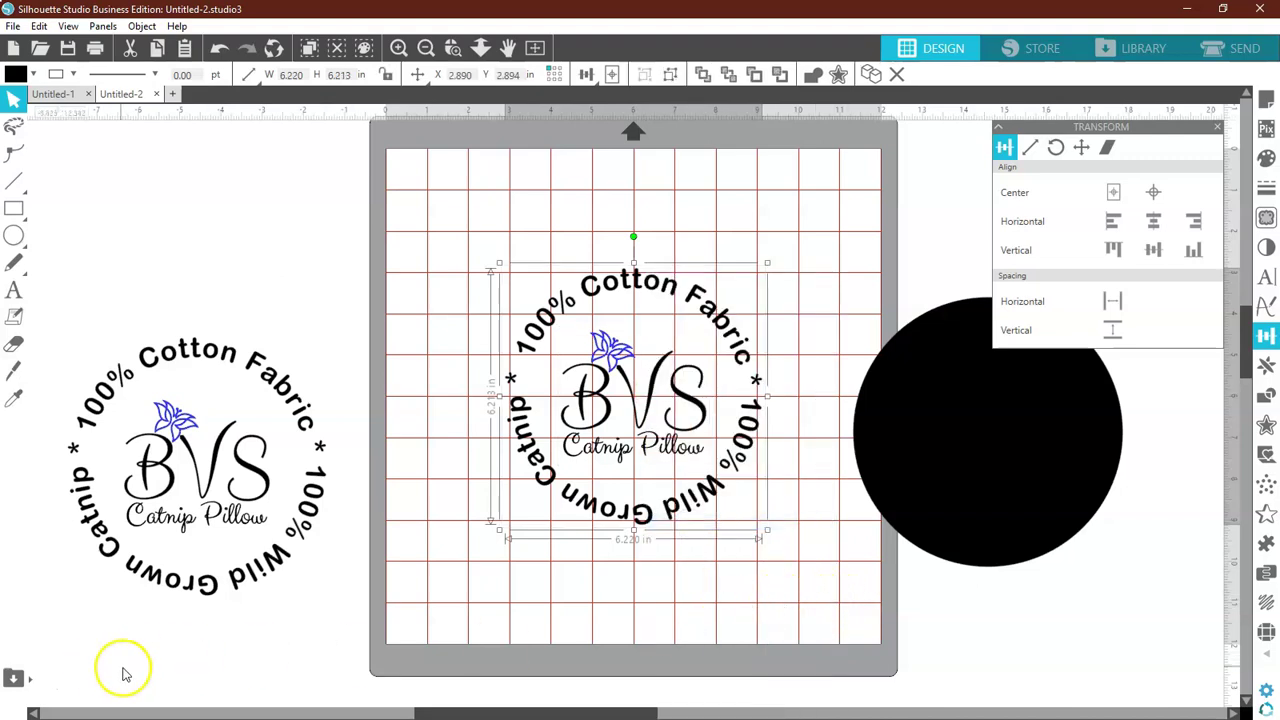
Step: Delete the spare copy of the circular design beside the mat
left_click(300, 540)
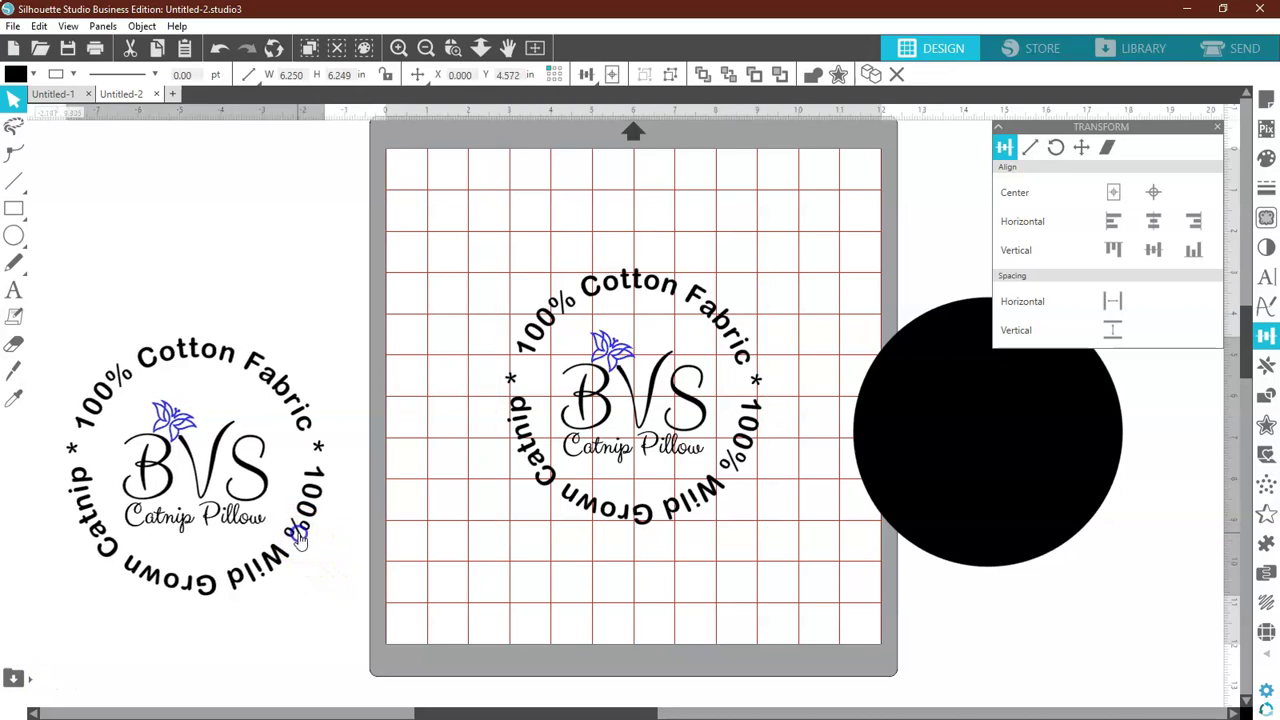
left_click_drag(300, 540, 256, 534)
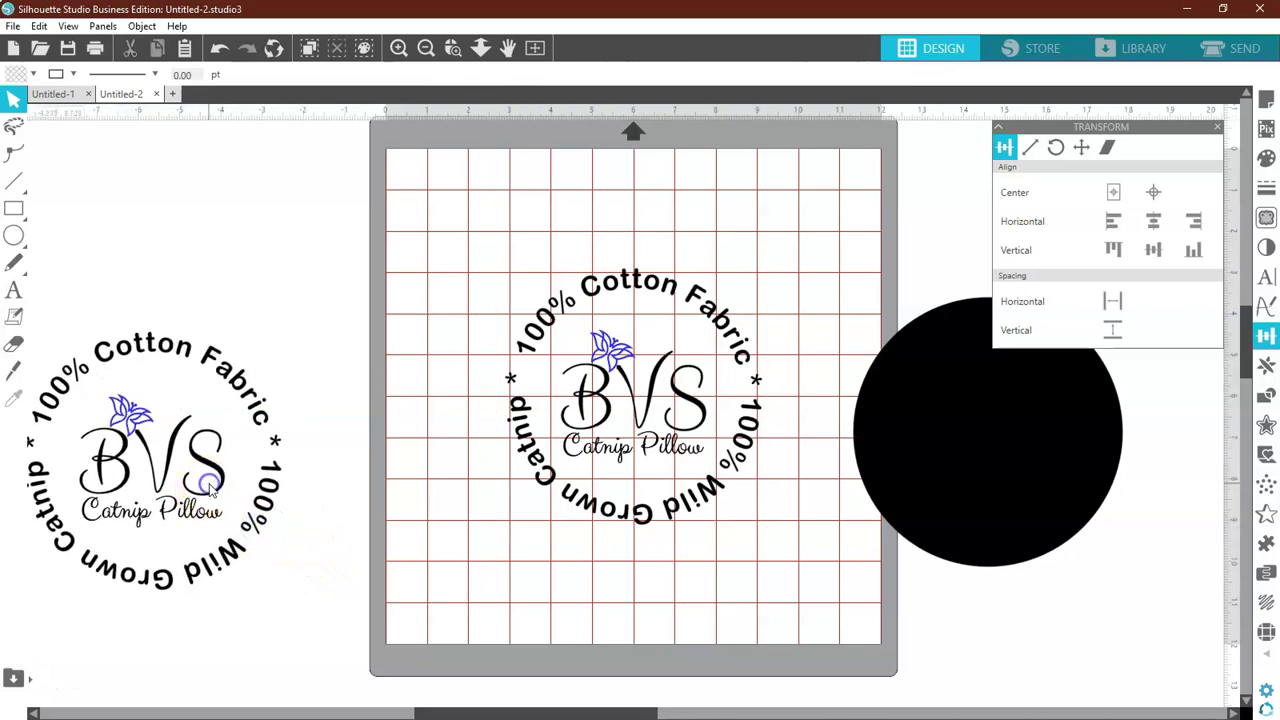
left_click(212, 494)
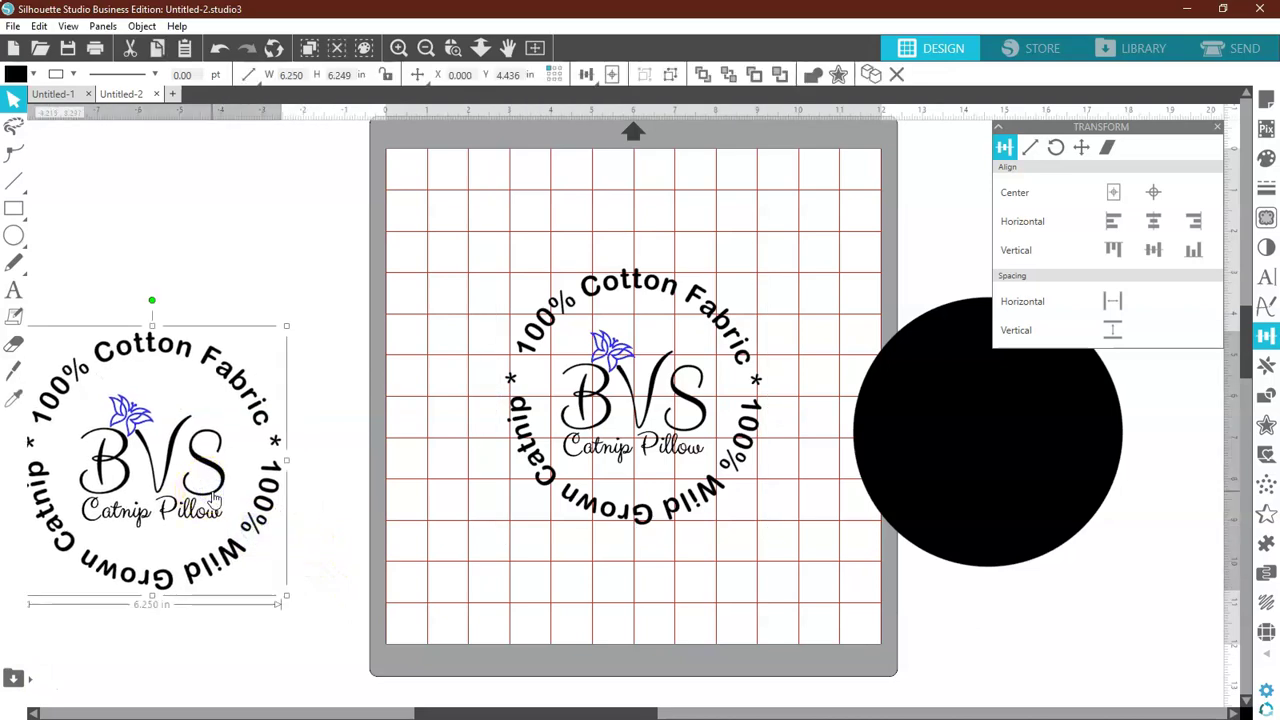
key("Delete")
Step: Shift the grouped design slightly left on the mat and move the black circle left and down
left_click(577, 480)
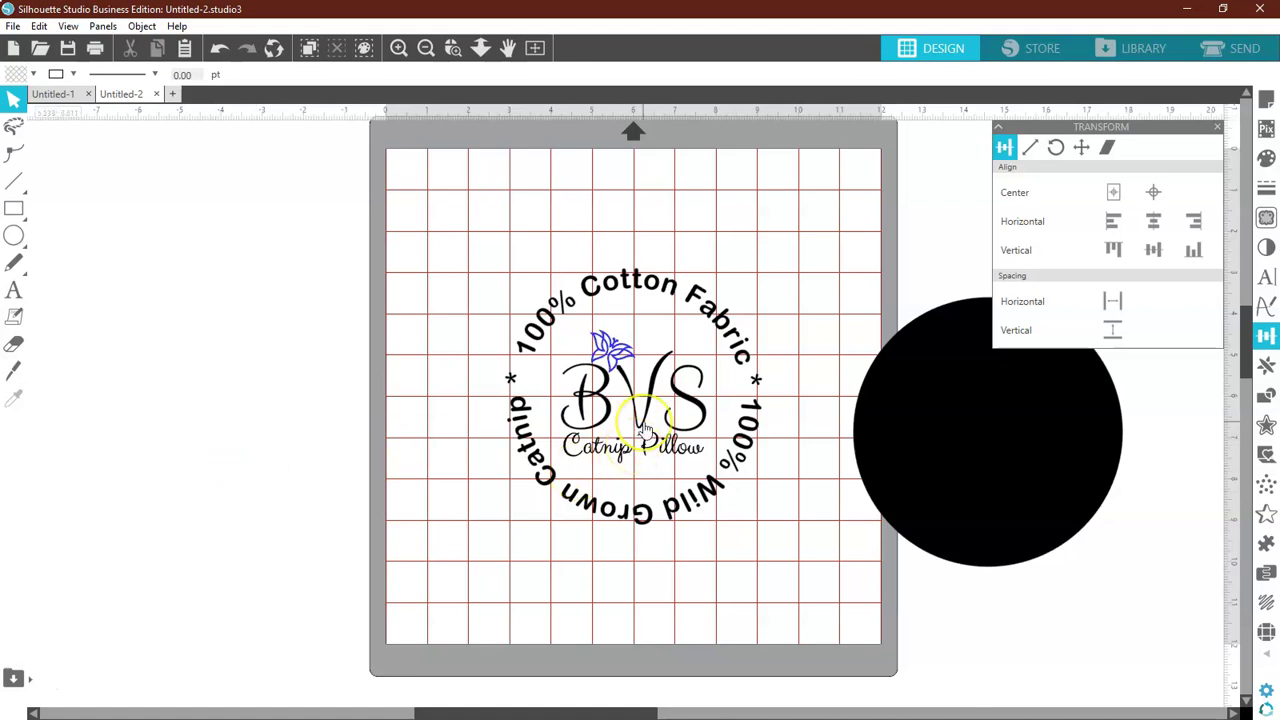
left_click_drag(645, 430, 598, 430)
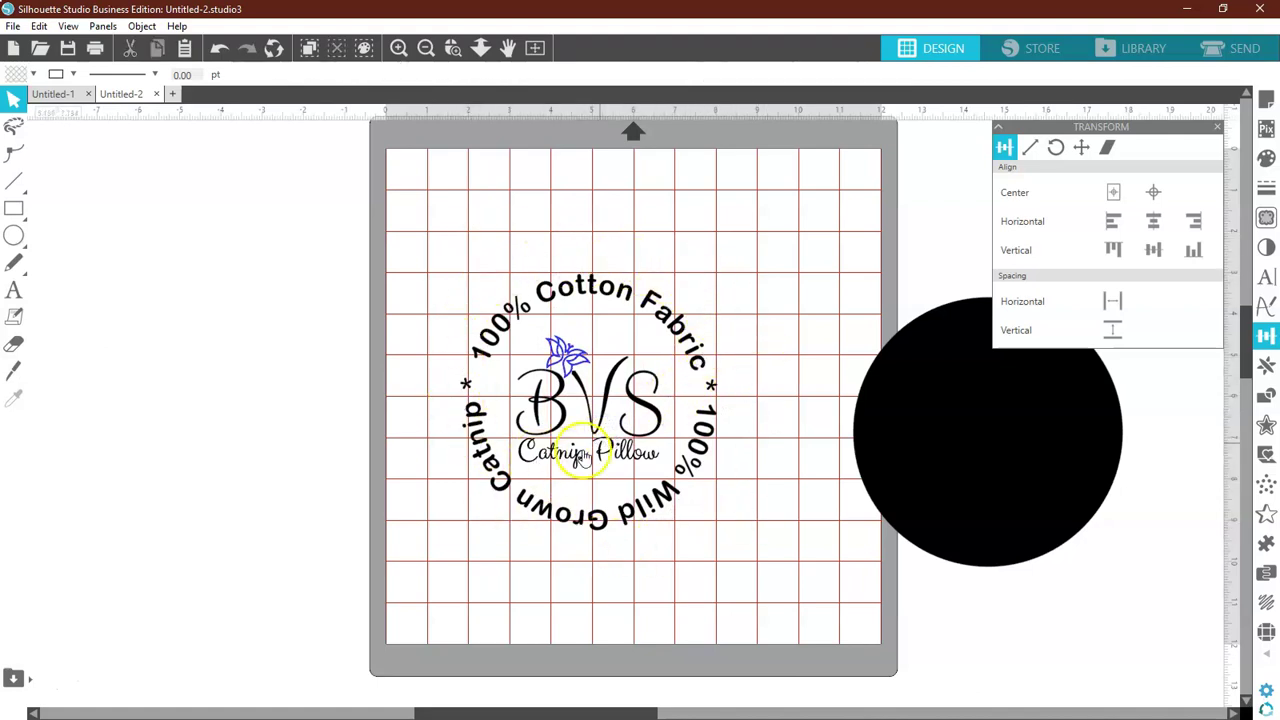
left_click_drag(983, 464, 893, 488)
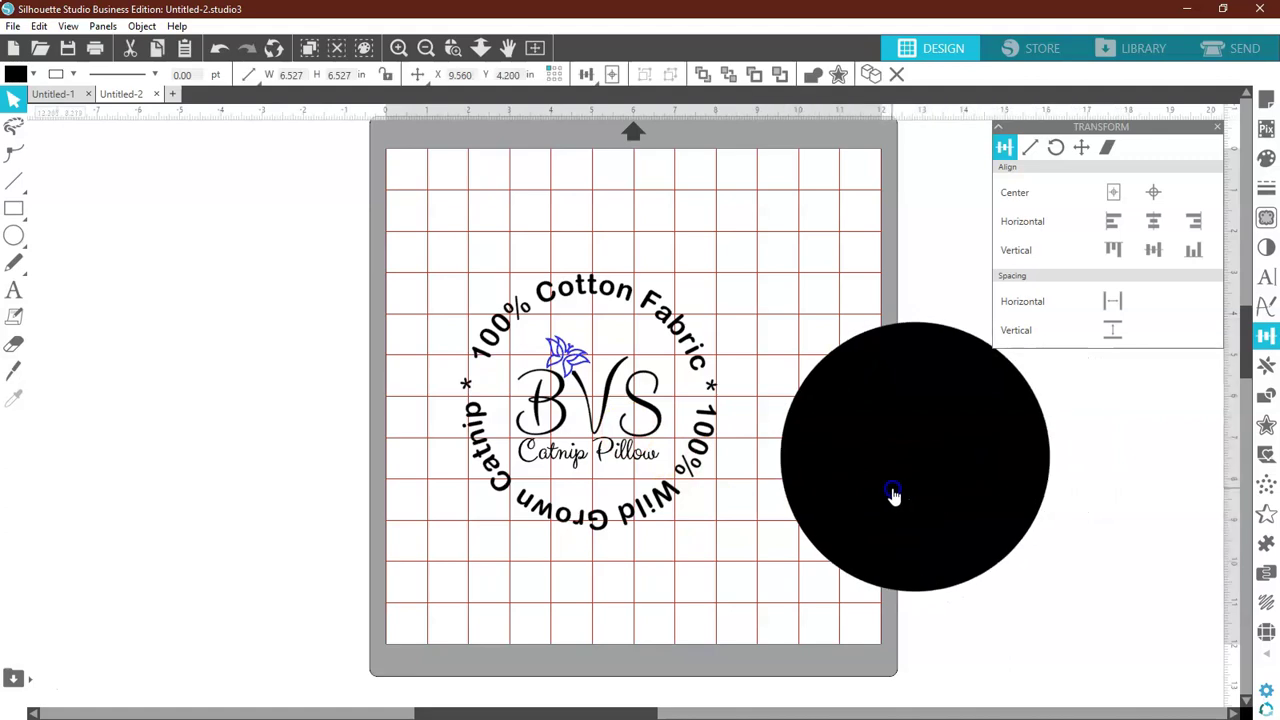
right_click(893, 488)
Step: Set the black circle's fill to none
left_click(33, 74)
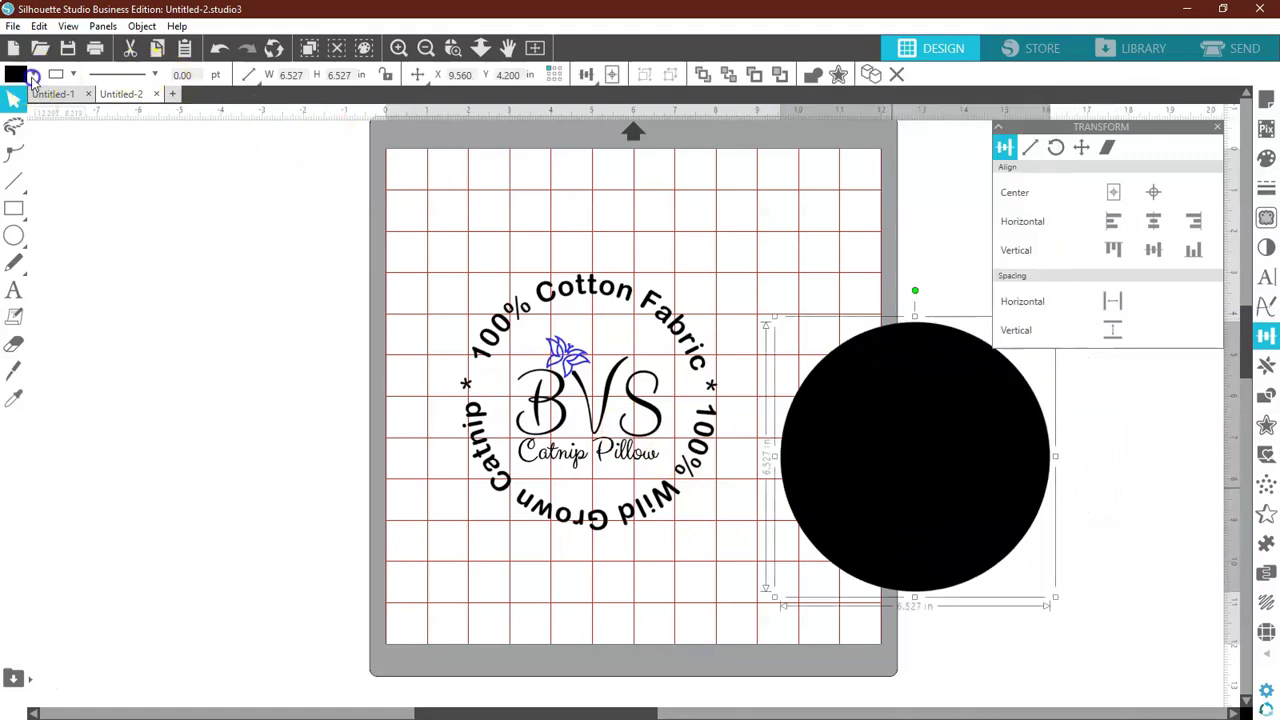
left_click(33, 74)
left_click(128, 102)
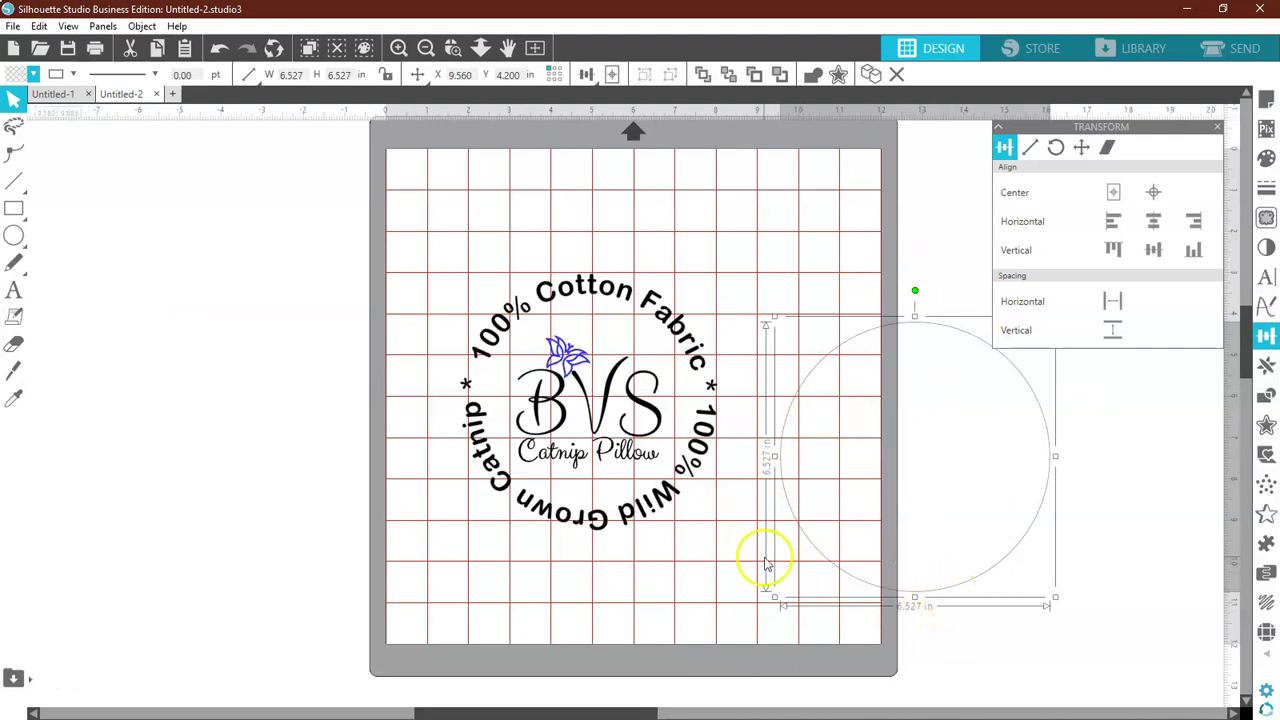
Step: Scale the logo design to 2 in tall and the circle outline to 2.5 in wide
left_click(648, 512)
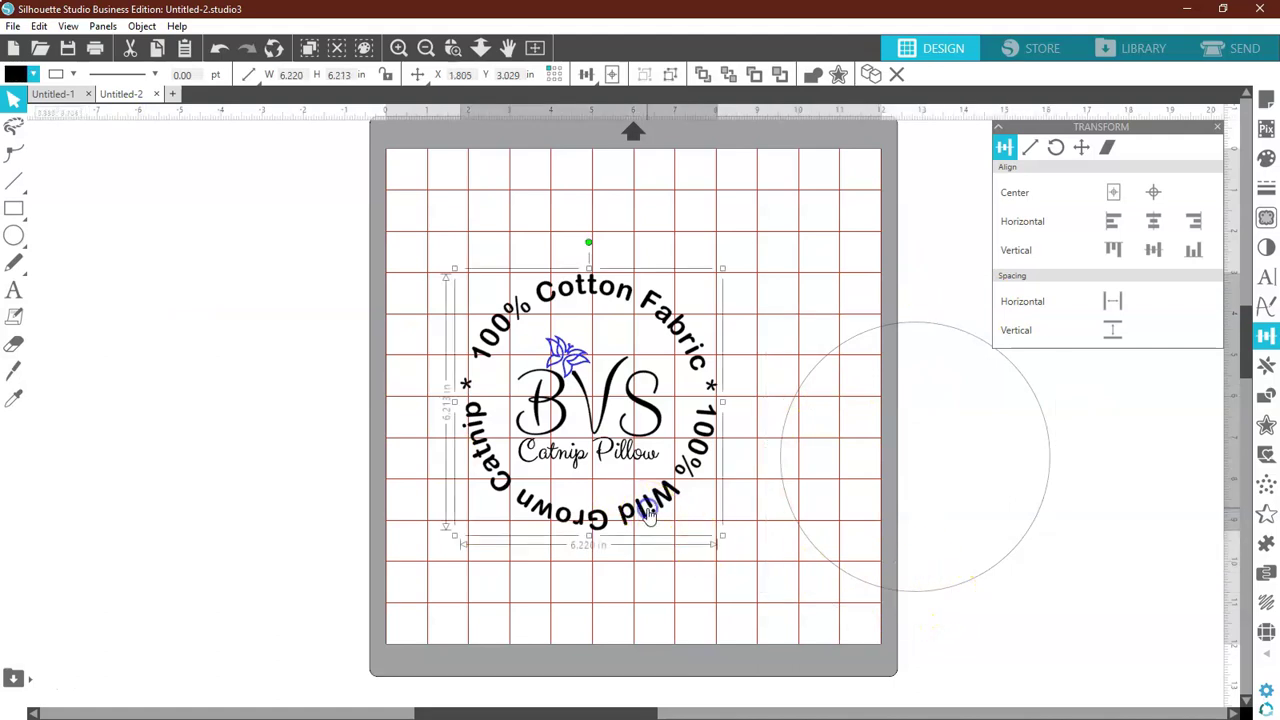
left_click(1030, 148)
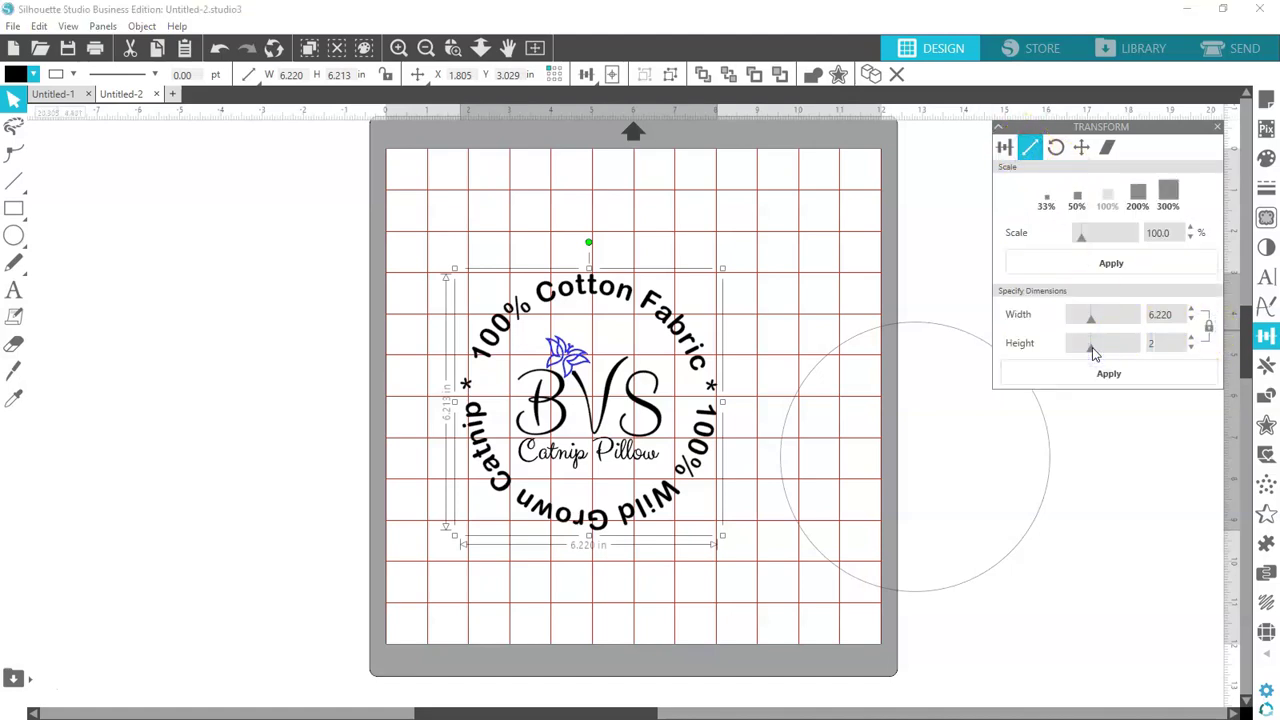
key("Return")
left_click(936, 331)
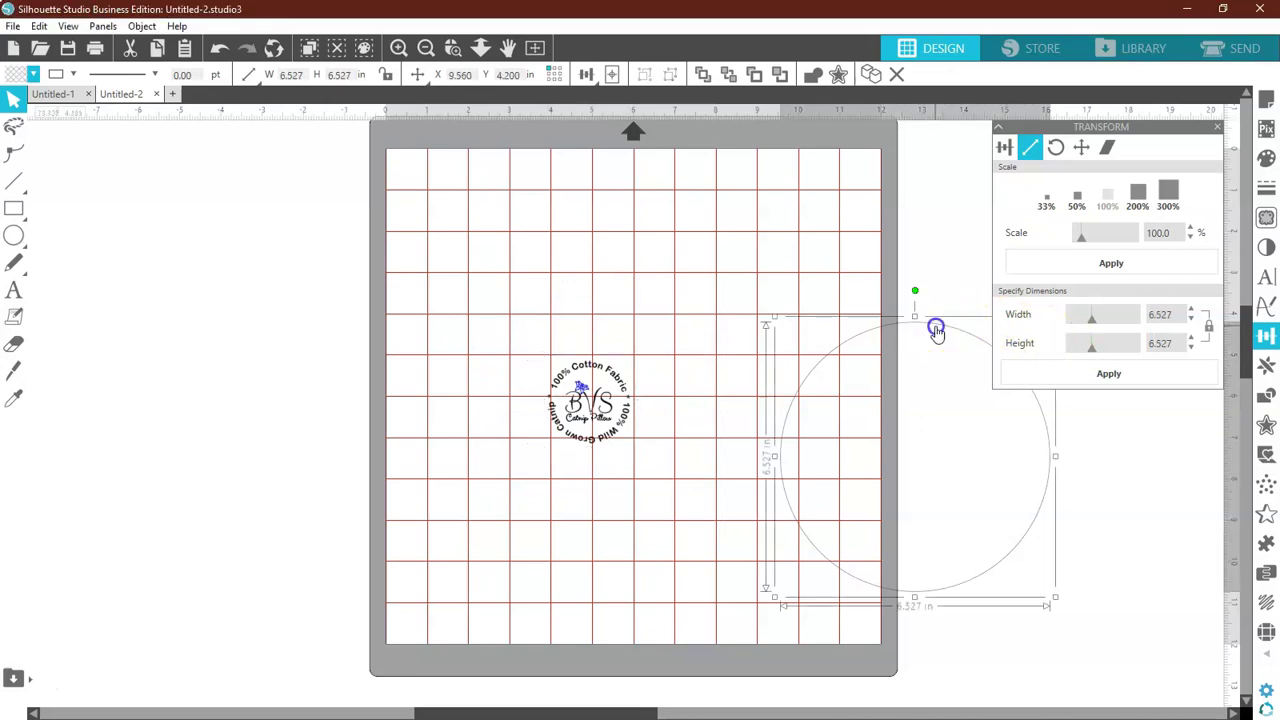
left_click(1174, 318)
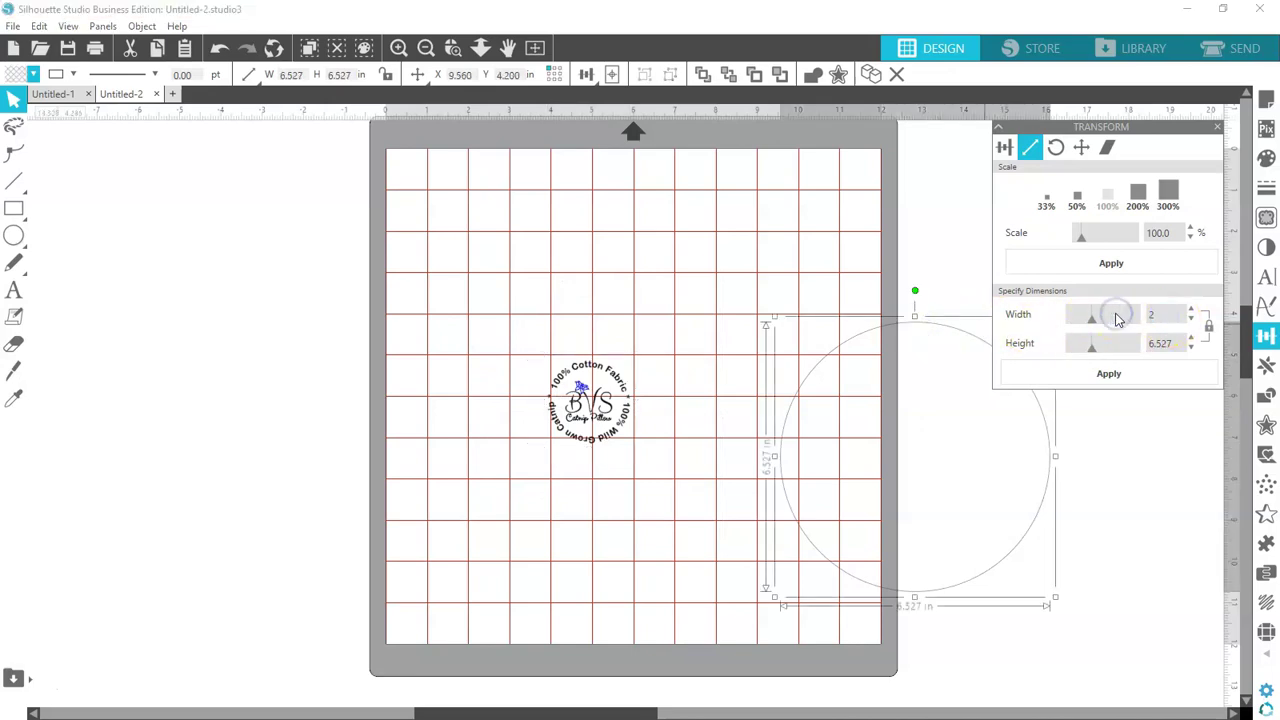
key("Return")
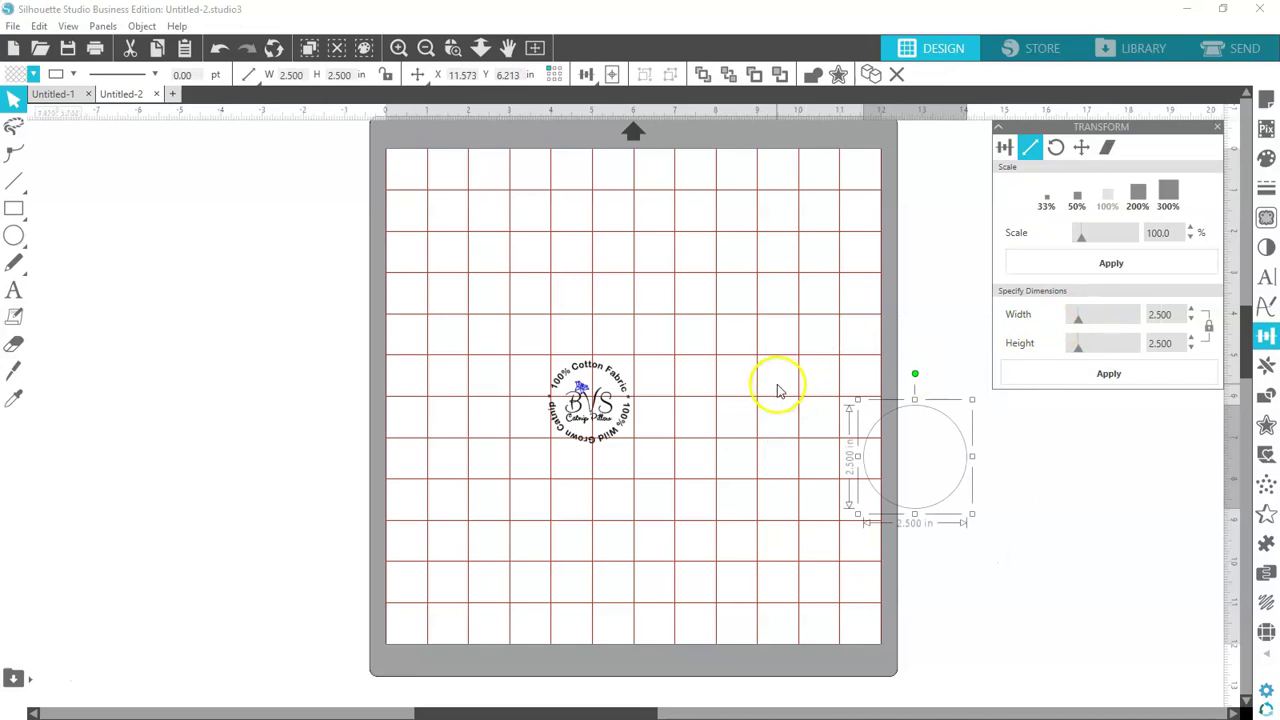
left_click(73, 74)
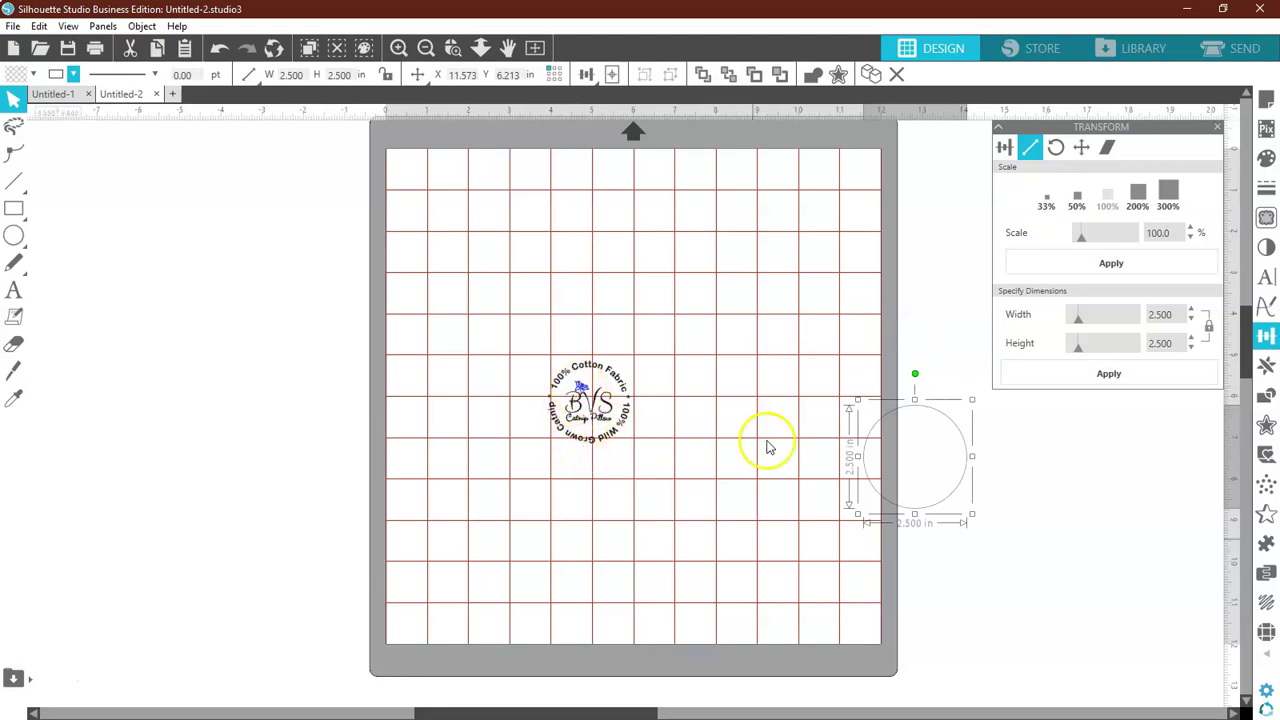
Step: Fill the circle green, move it onto the logo design, and centre the logo within it
left_click(75, 74)
left_click(145, 125)
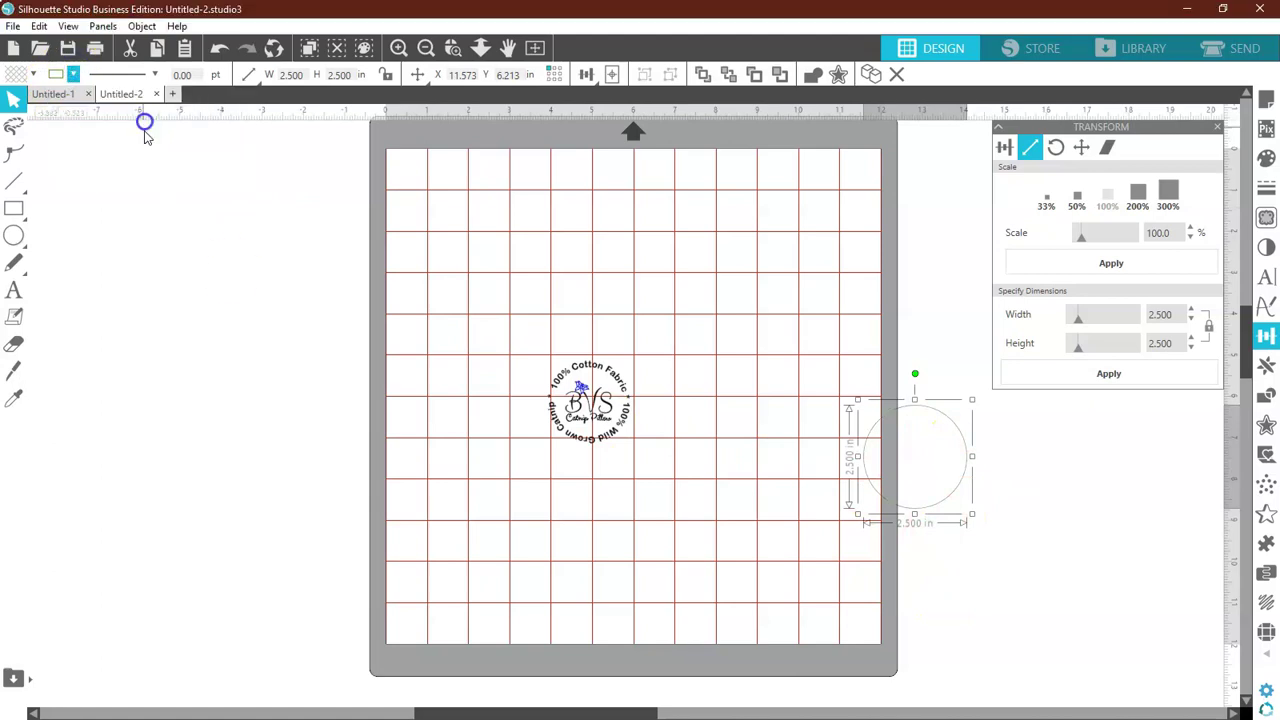
left_click_drag(878, 502, 580, 458)
key("ctrl+a")
left_click(1018, 147)
left_click(1232, 328)
left_click(1003, 147)
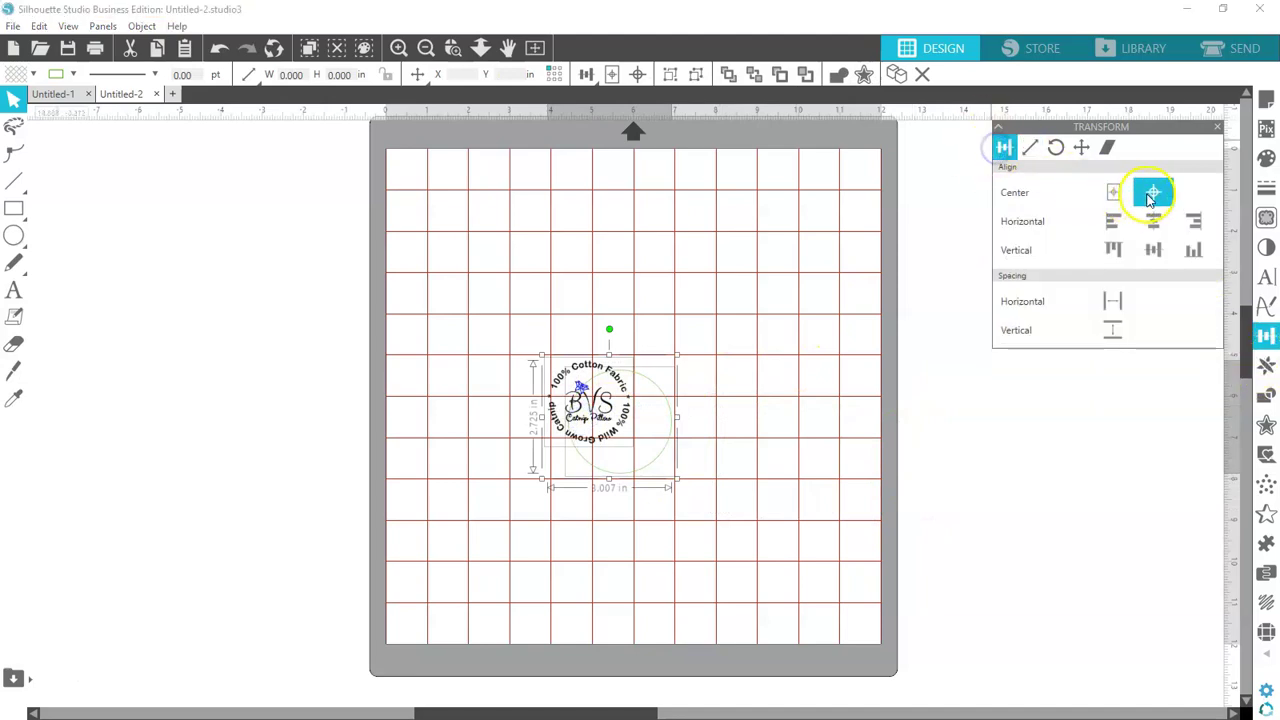
left_click(1153, 192)
Step: Group the green circle with the logo into one label
left_click(612, 440)
left_click(700, 366)
left_click(610, 410)
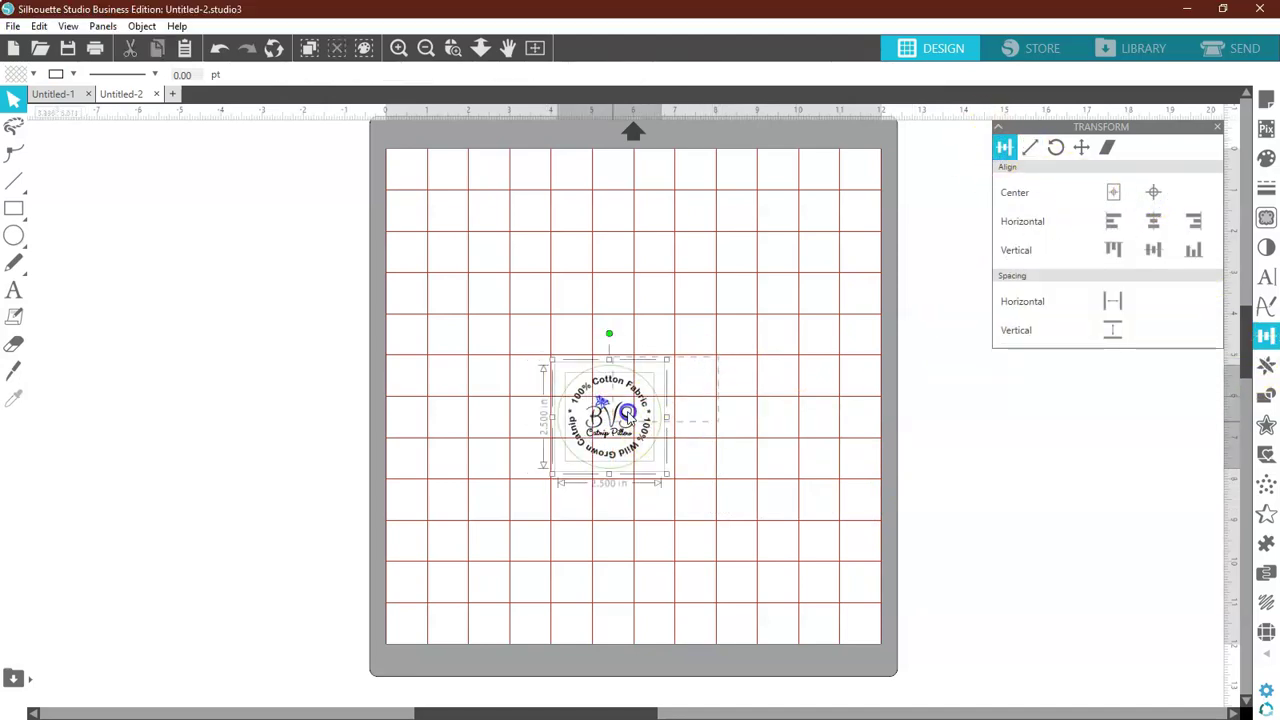
right_click(629, 414)
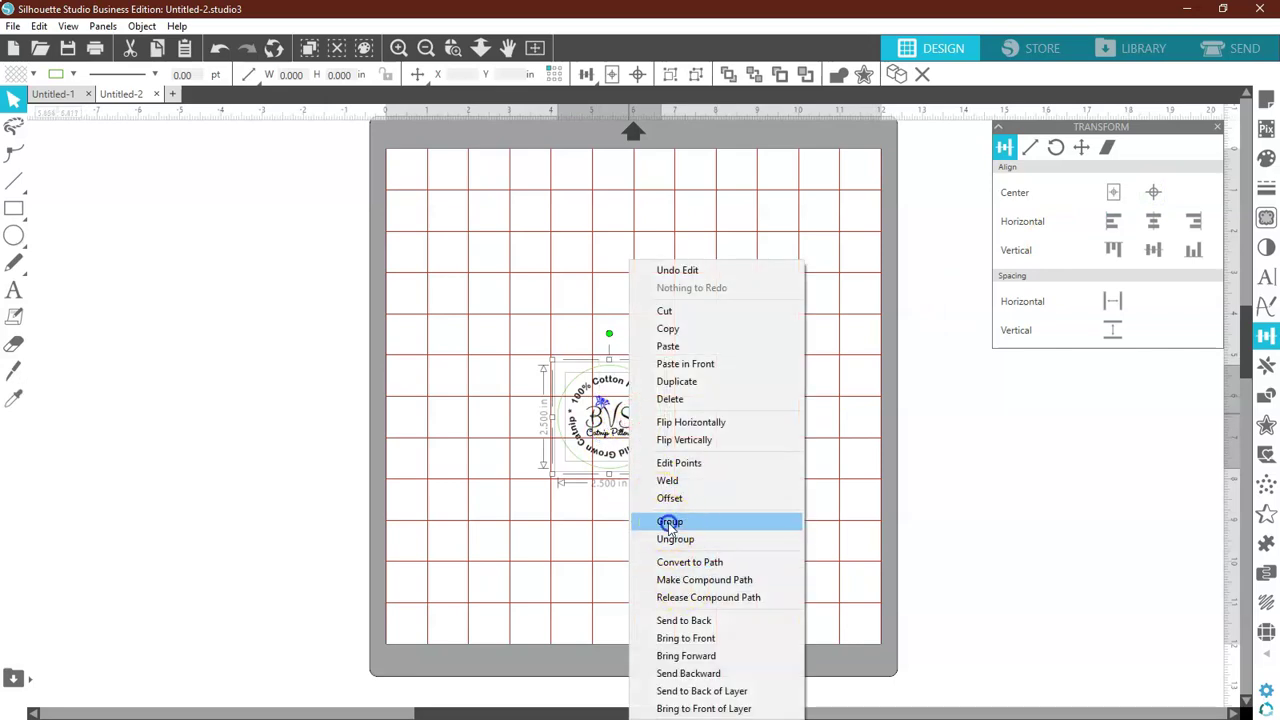
left_click(668, 521)
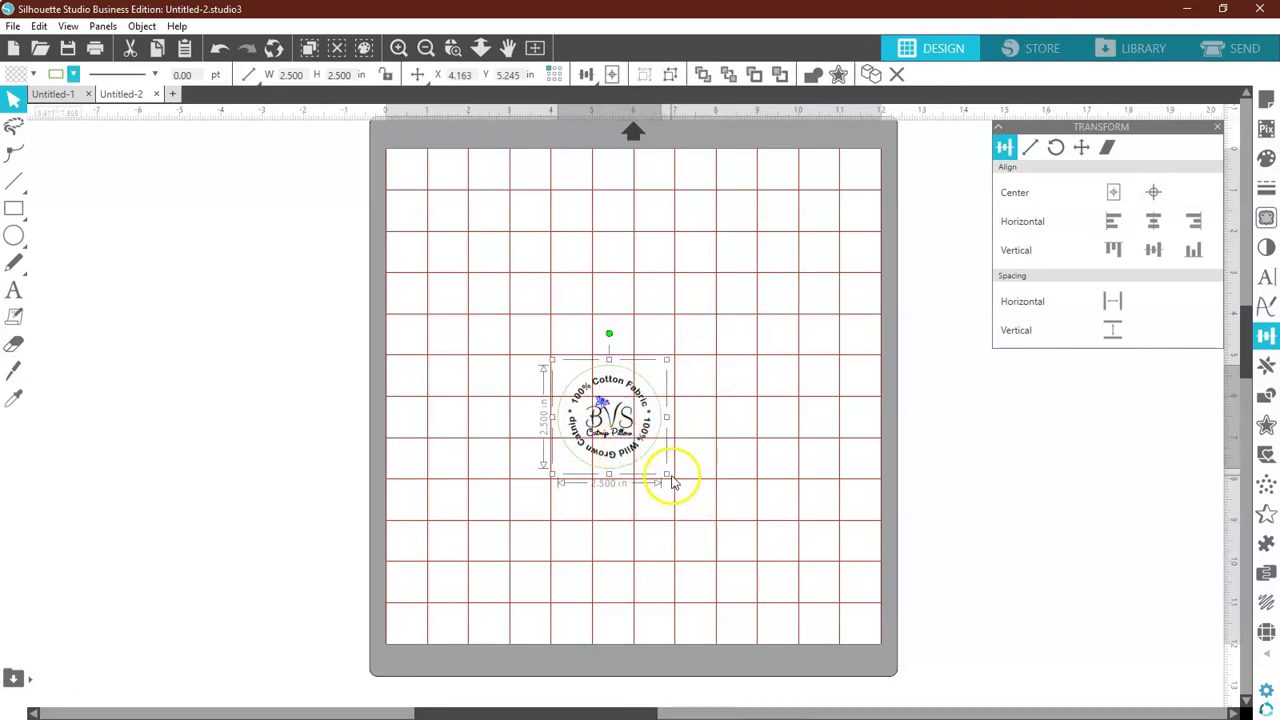
Step: Scale the grouped label to 2.5 × 2.5 in and move it to the mat's top-left
left_click_drag(671, 479, 723, 556)
left_click(700, 594)
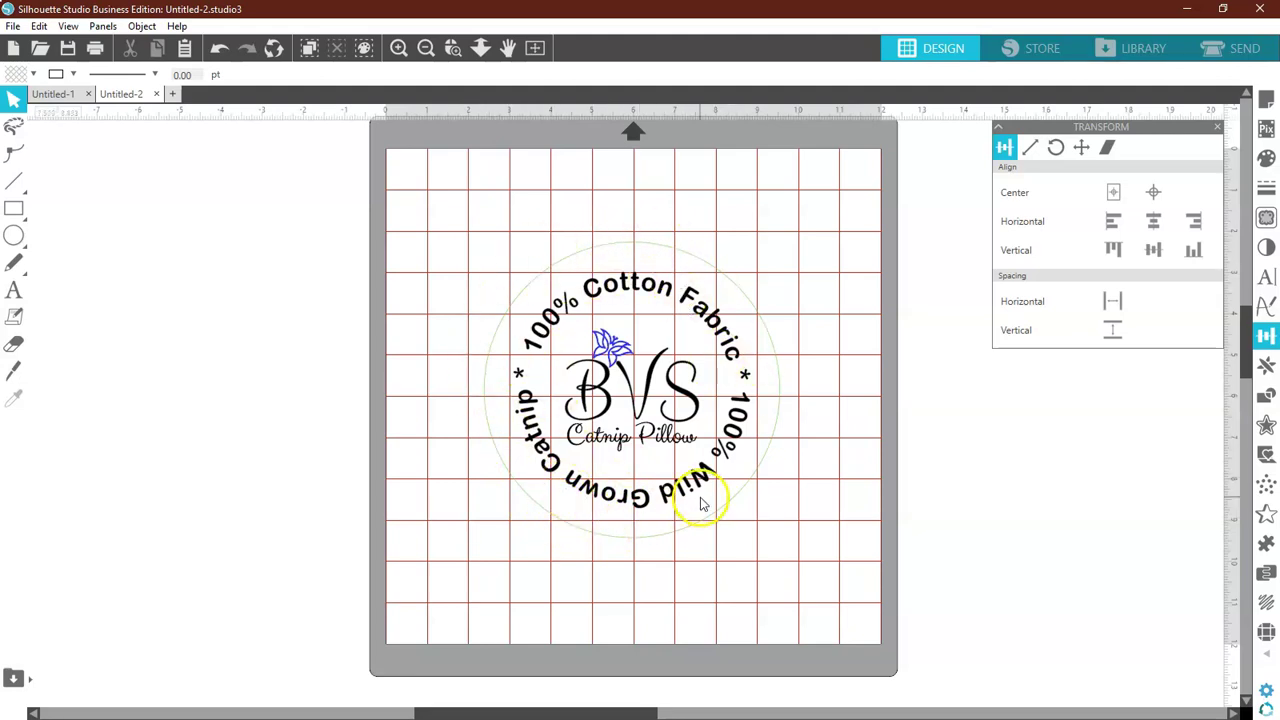
left_click(676, 414)
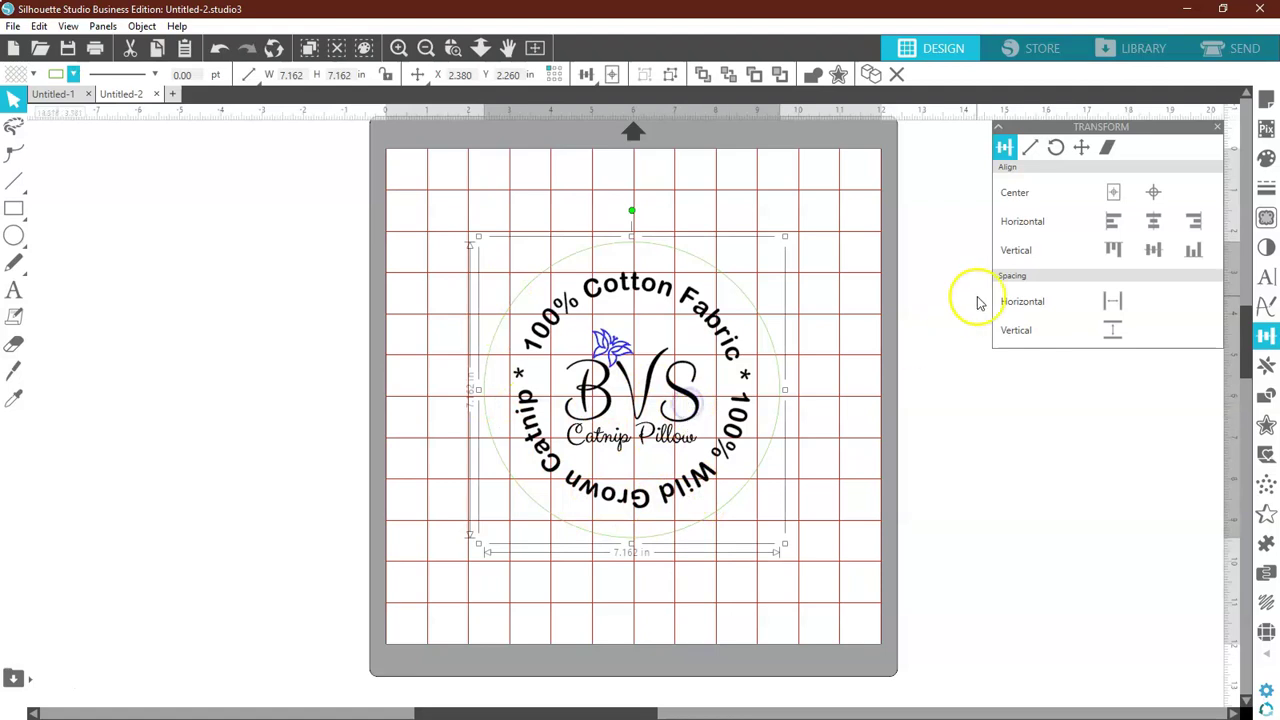
left_click(1030, 147)
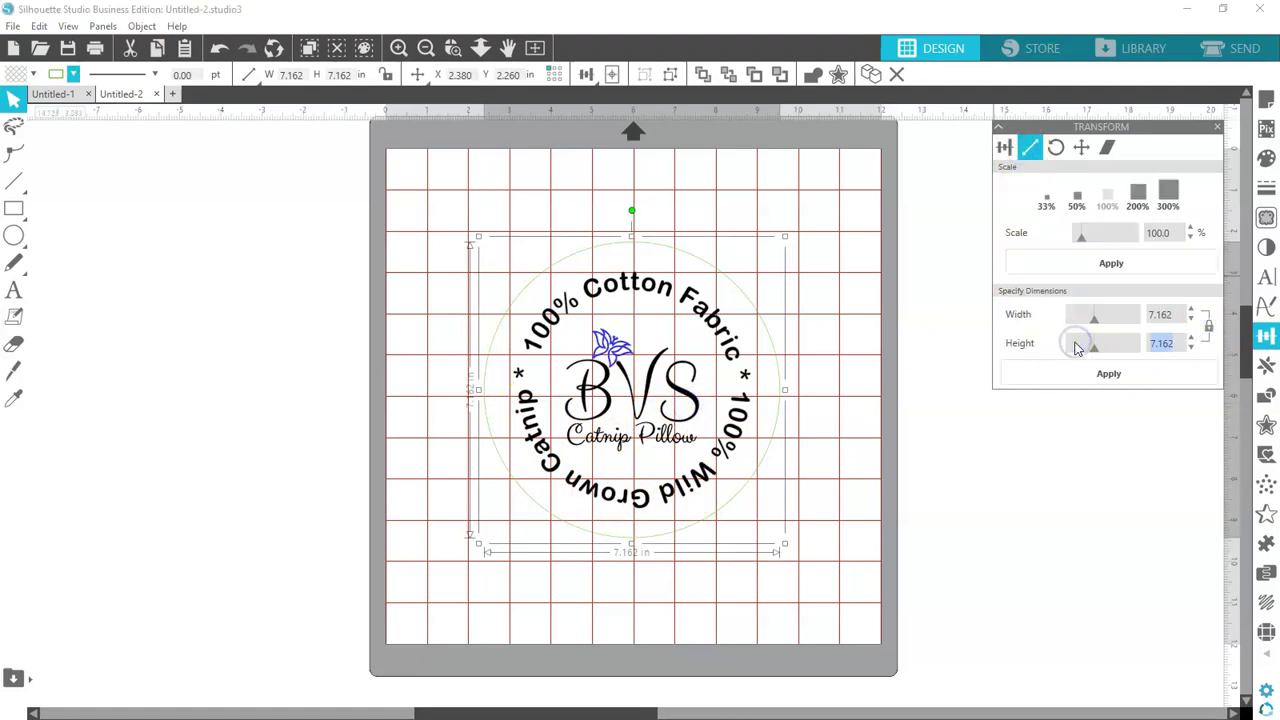
key("Return")
left_click_drag(607, 432, 471, 274)
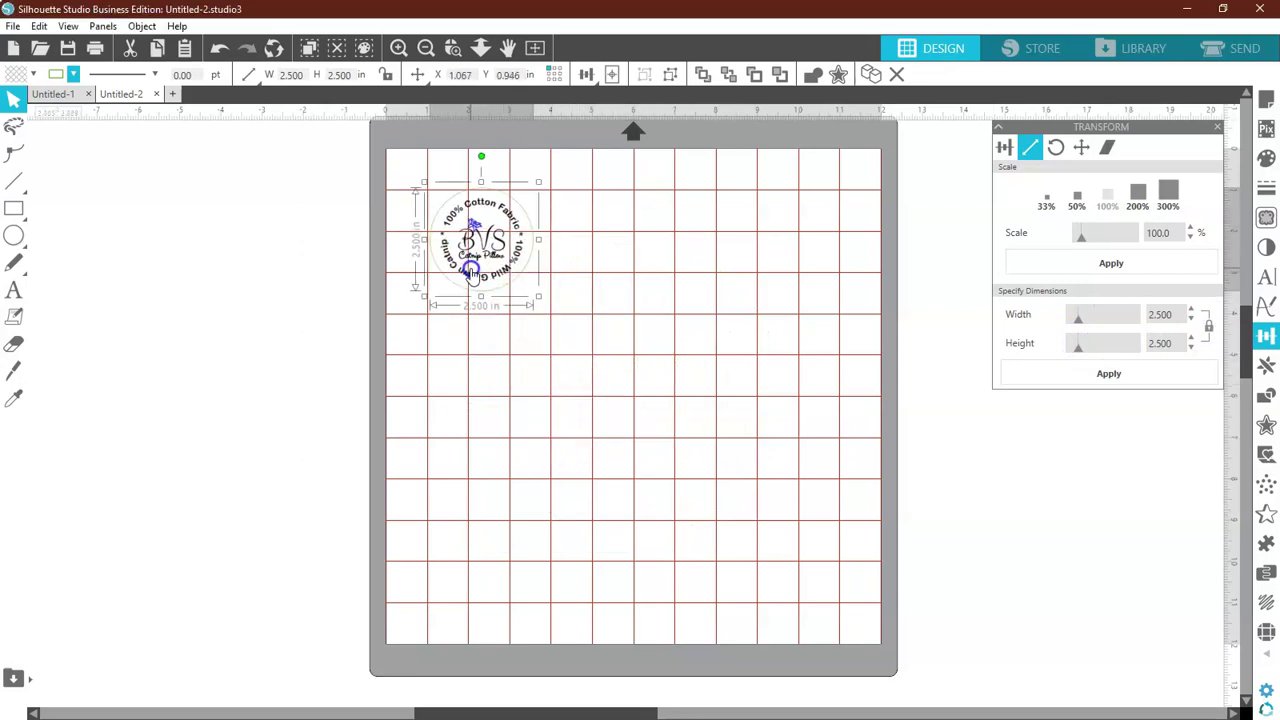
left_click(1266, 100)
Step: Add Type 1 registration marks and set the page to Current Printer size in portrait
left_click(1057, 150)
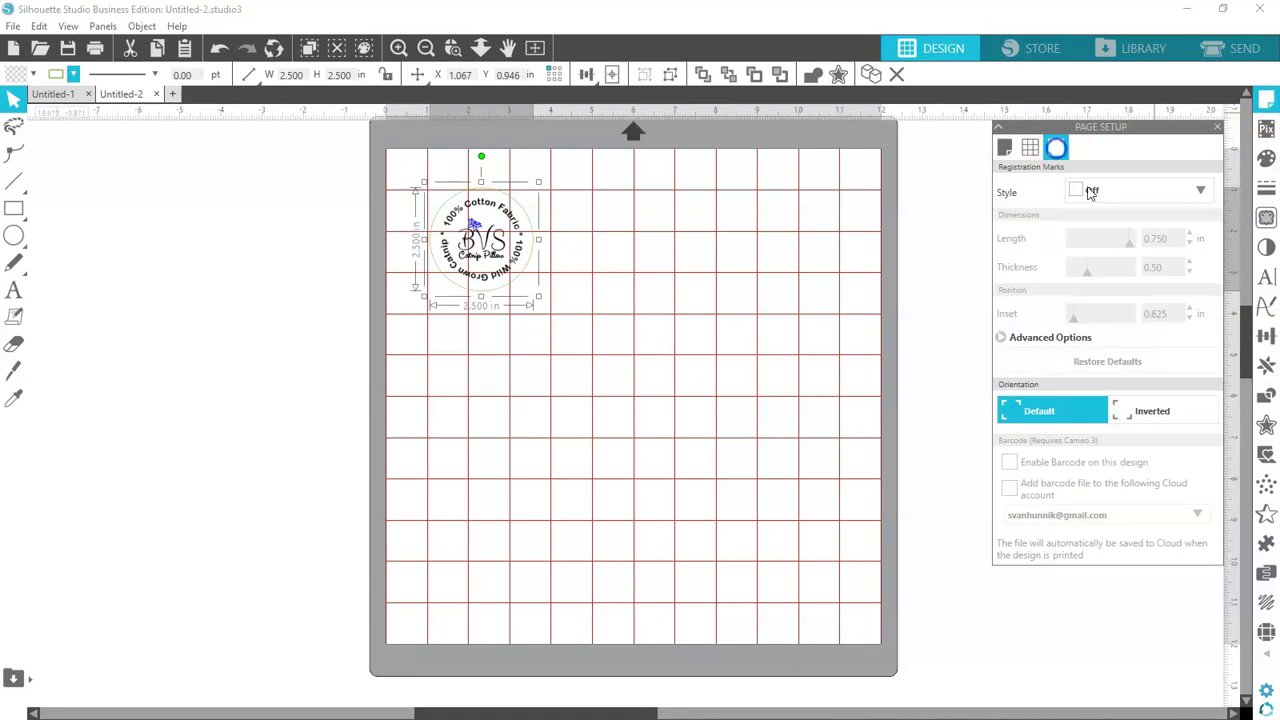
left_click(1100, 189)
left_click(1105, 232)
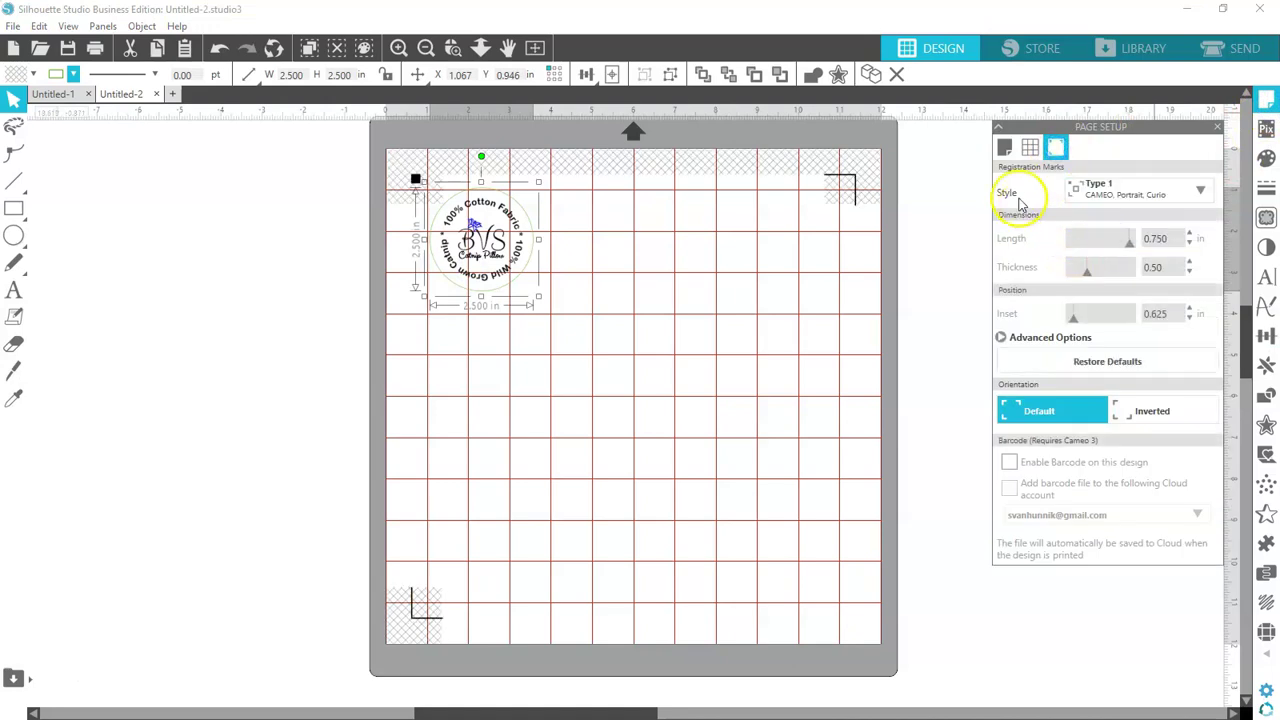
left_click(1005, 147)
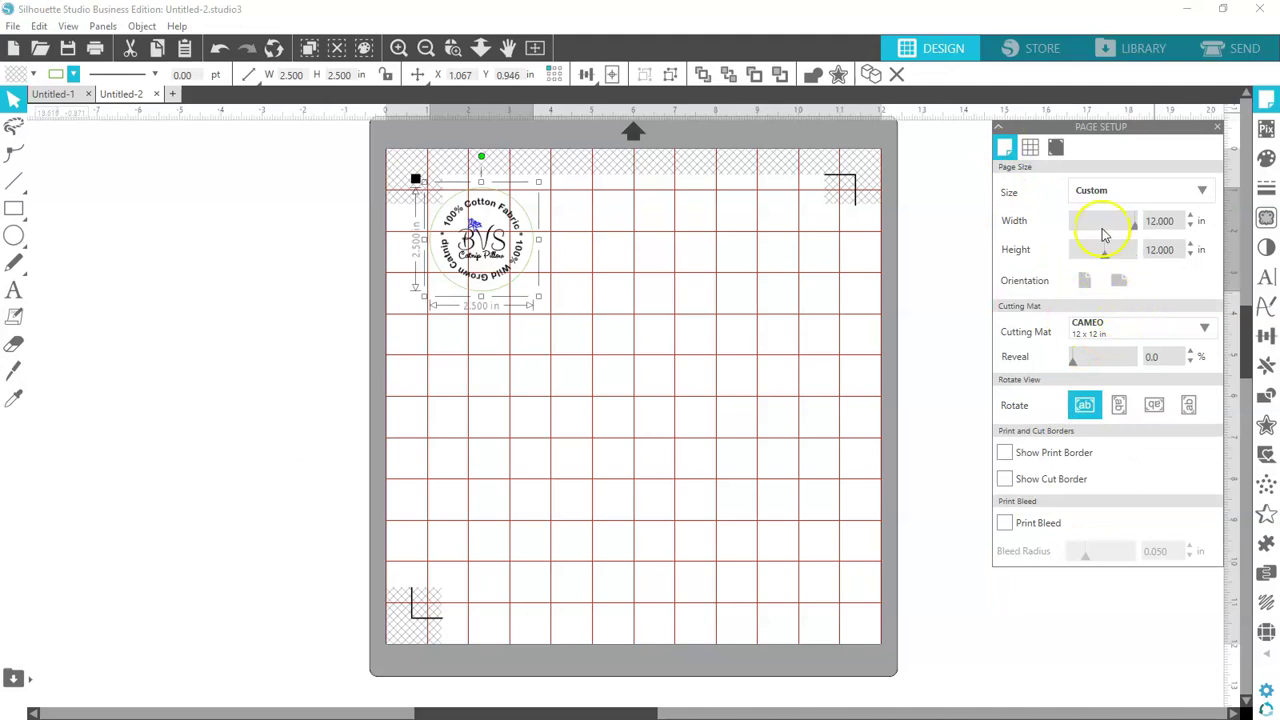
left_click(1170, 190)
left_click(1117, 274)
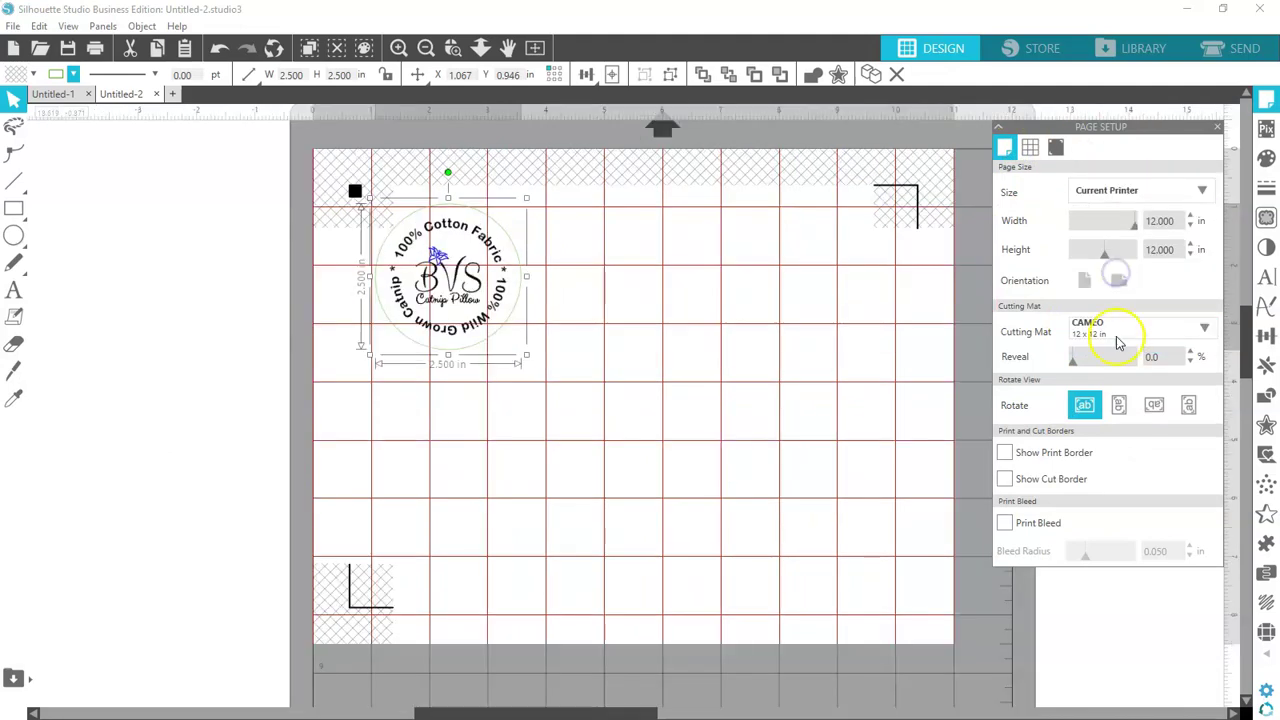
left_click(1080, 280)
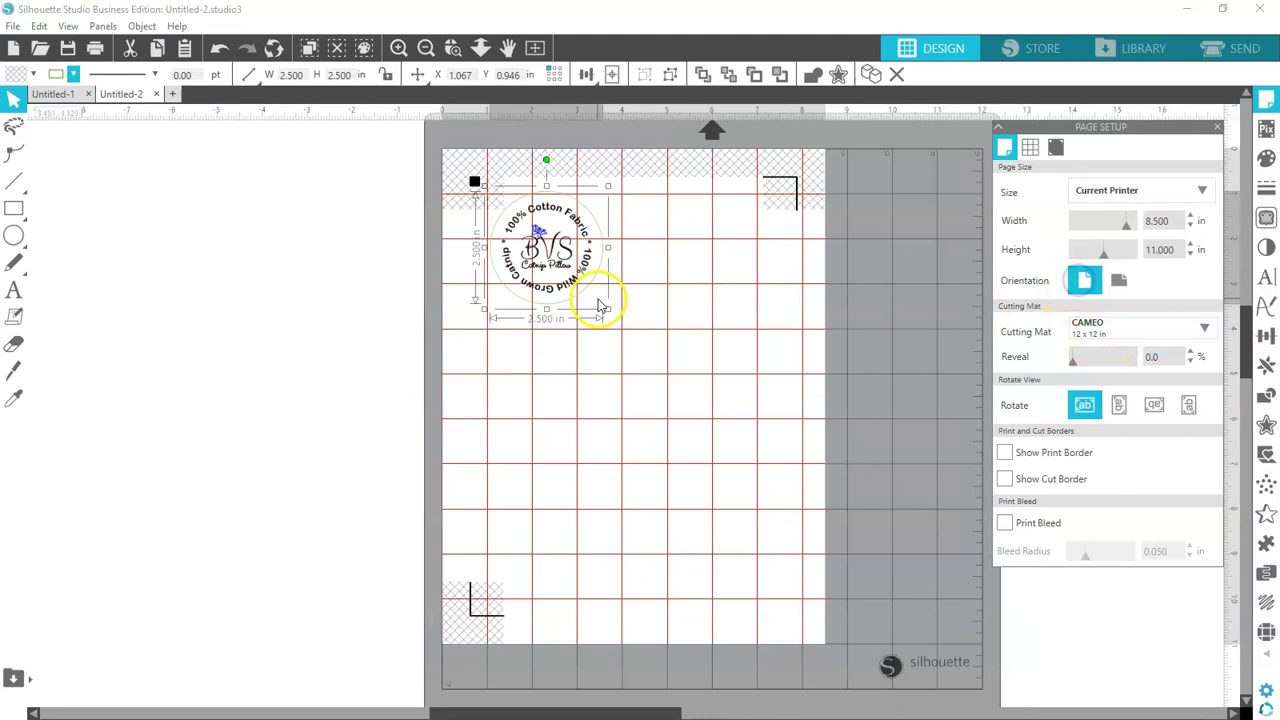
Step: Set the registration marks' inset to 0.394 in and nudge the label up-left beside them
left_click_drag(571, 280, 567, 275)
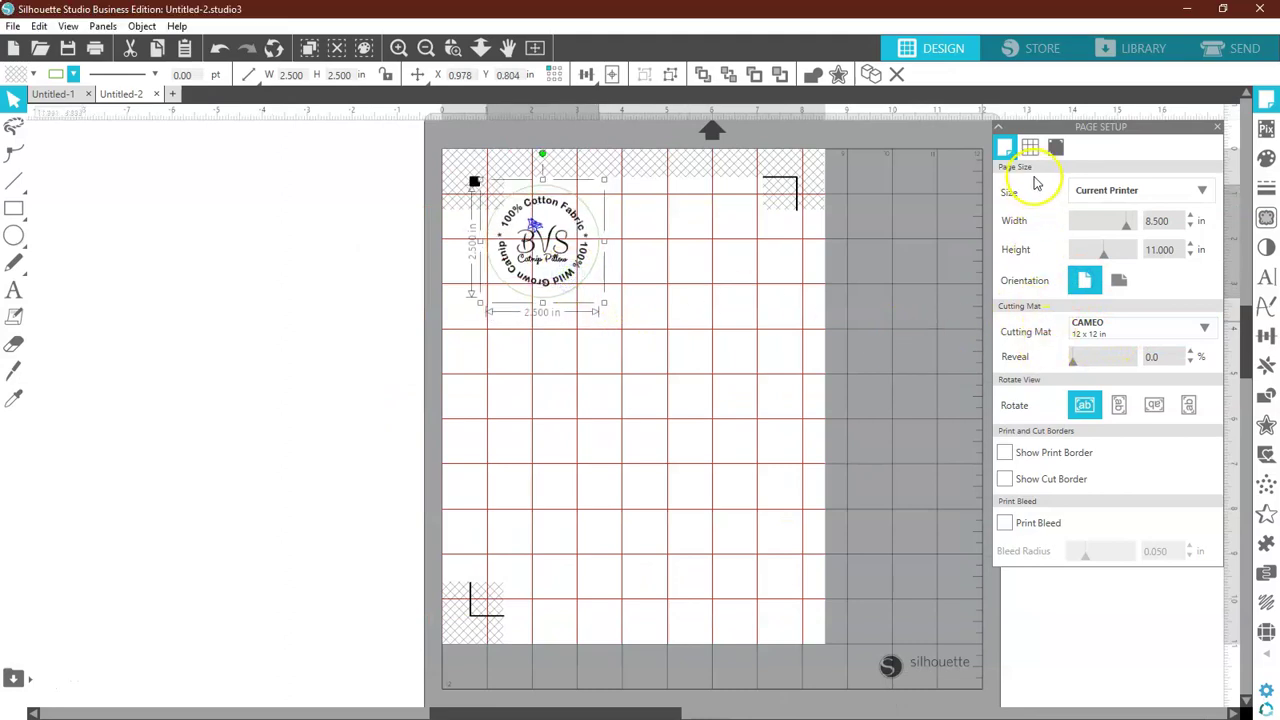
left_click(1055, 147)
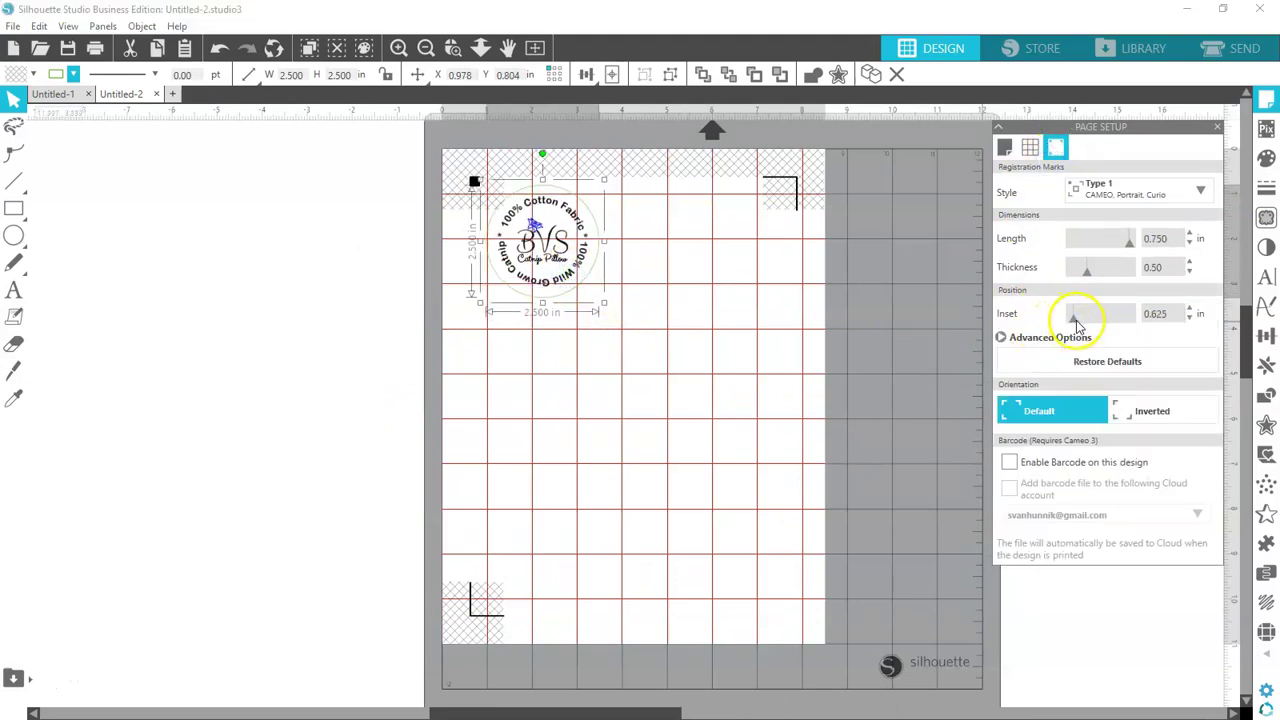
left_click_drag(1076, 320, 1068, 320)
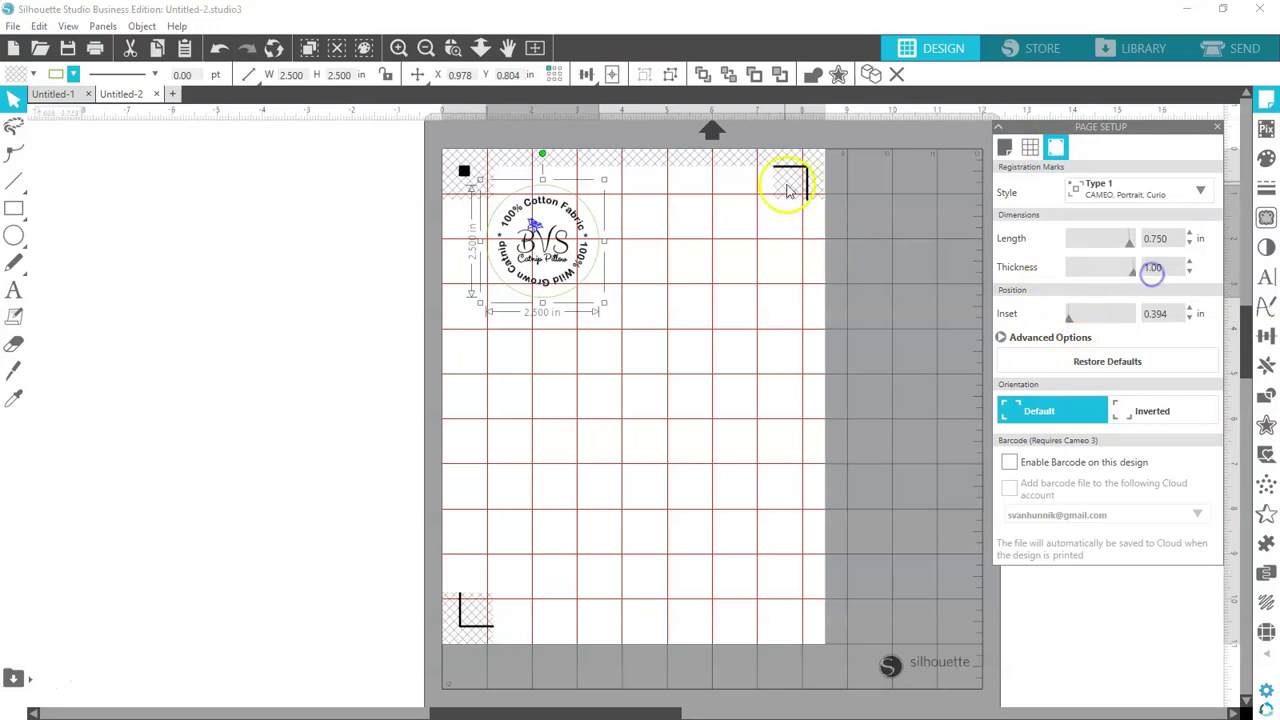
left_click_drag(547, 249, 539, 242)
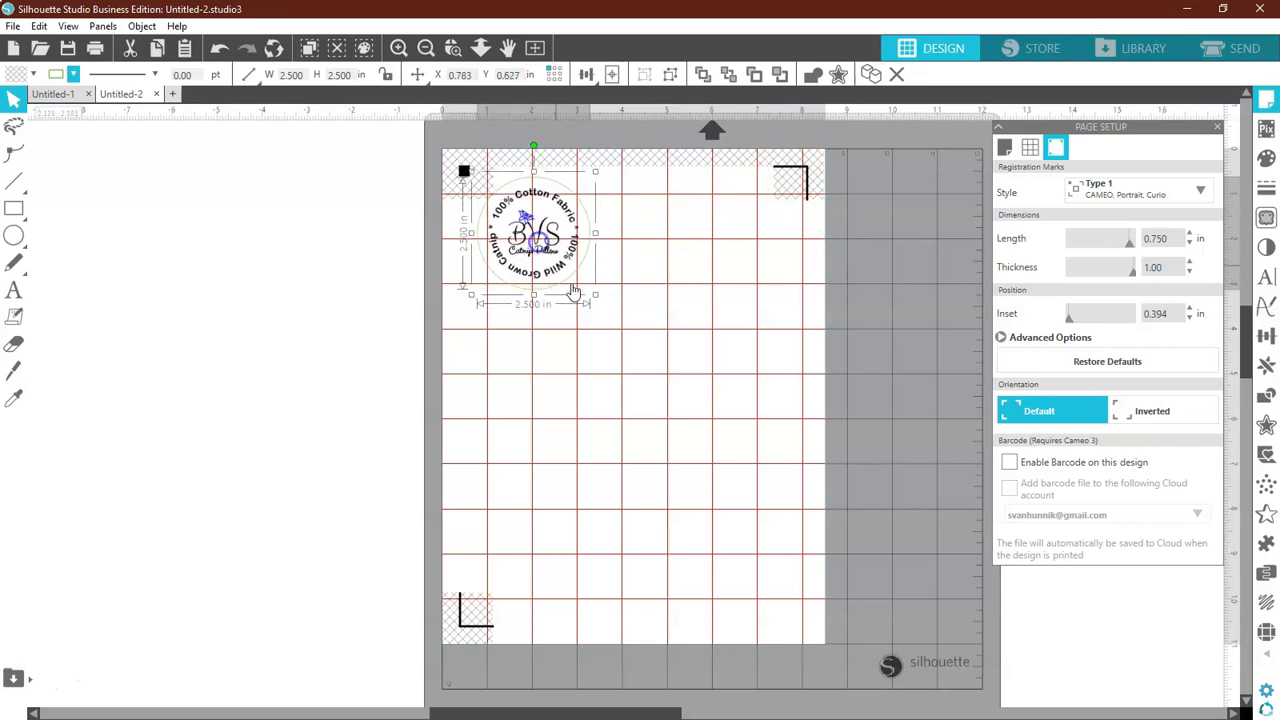
left_click(1267, 366)
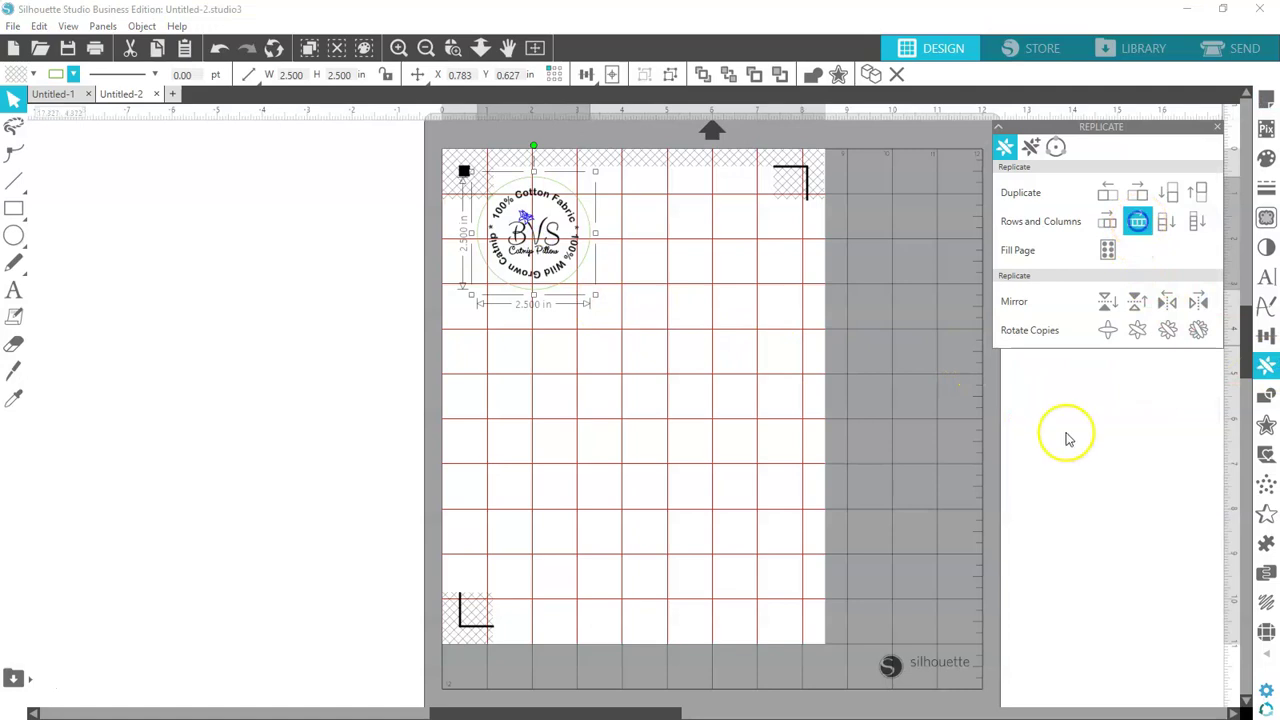
Step: Drag the replicated label copies into two rows of two on the page
left_click_drag(903, 262, 549, 432)
left_click_drag(765, 245, 702, 403)
left_click_drag(668, 252, 688, 255)
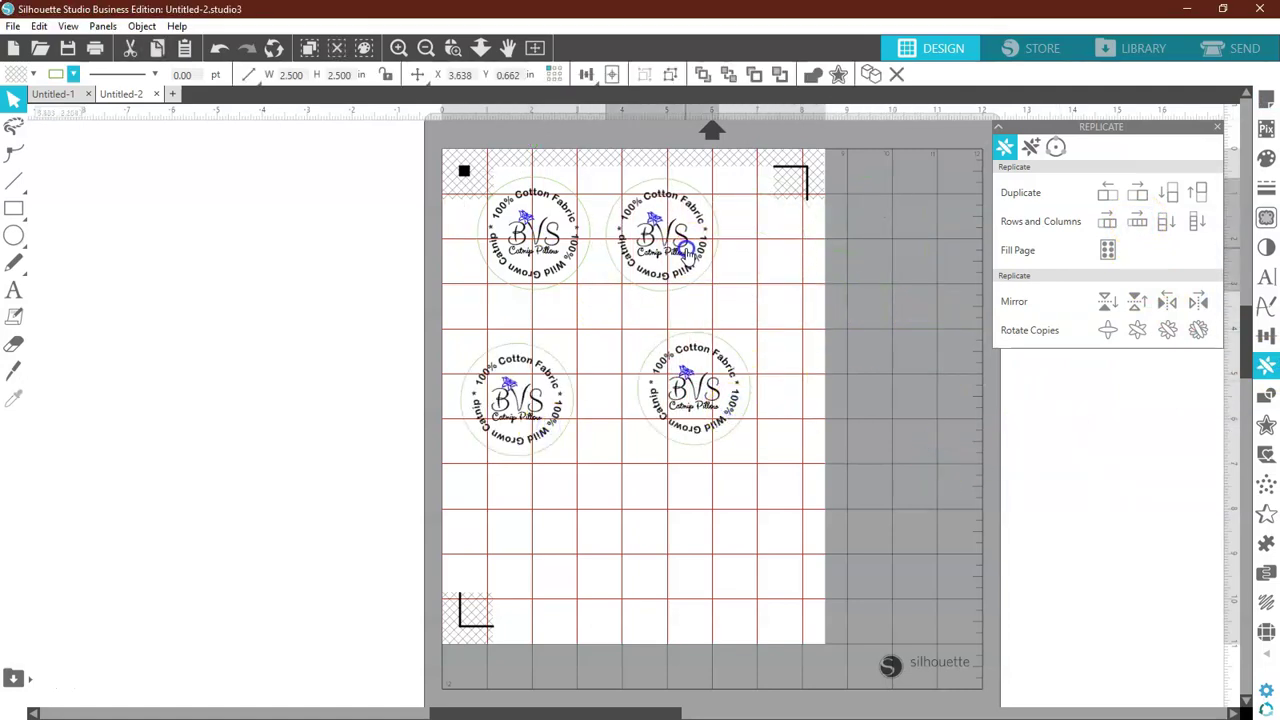
left_click_drag(546, 235, 542, 230)
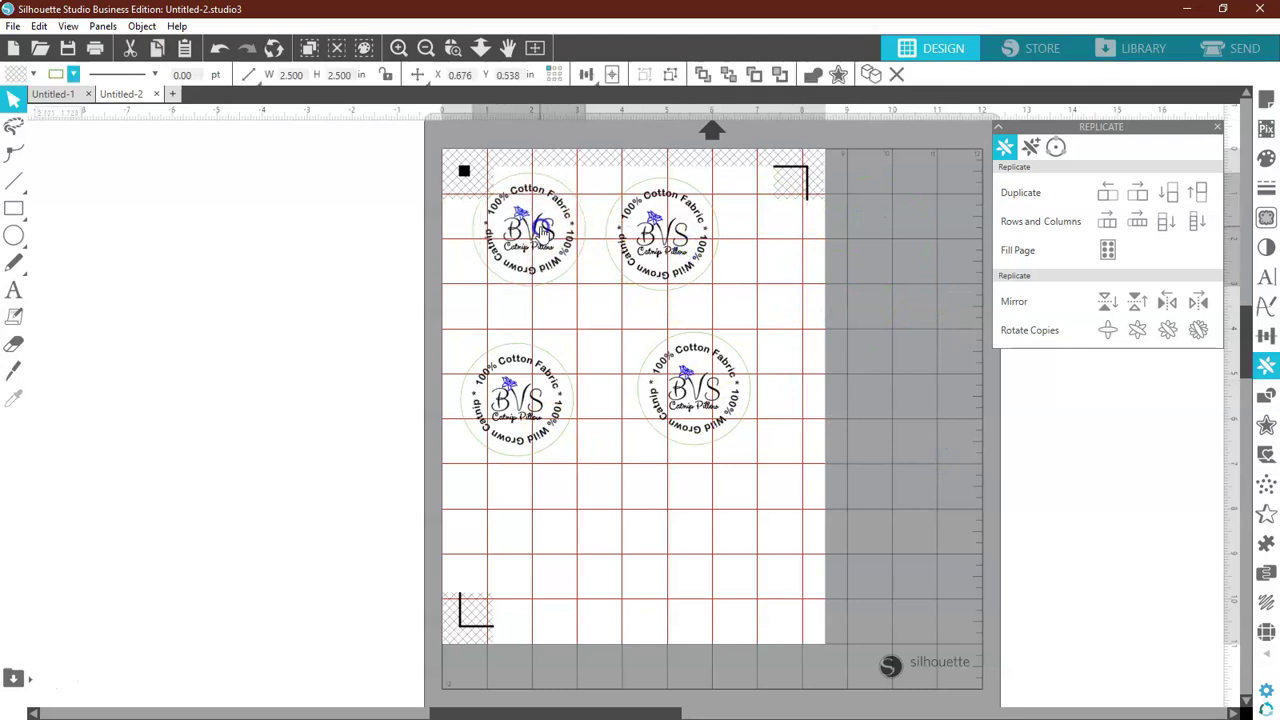
left_click(966, 309)
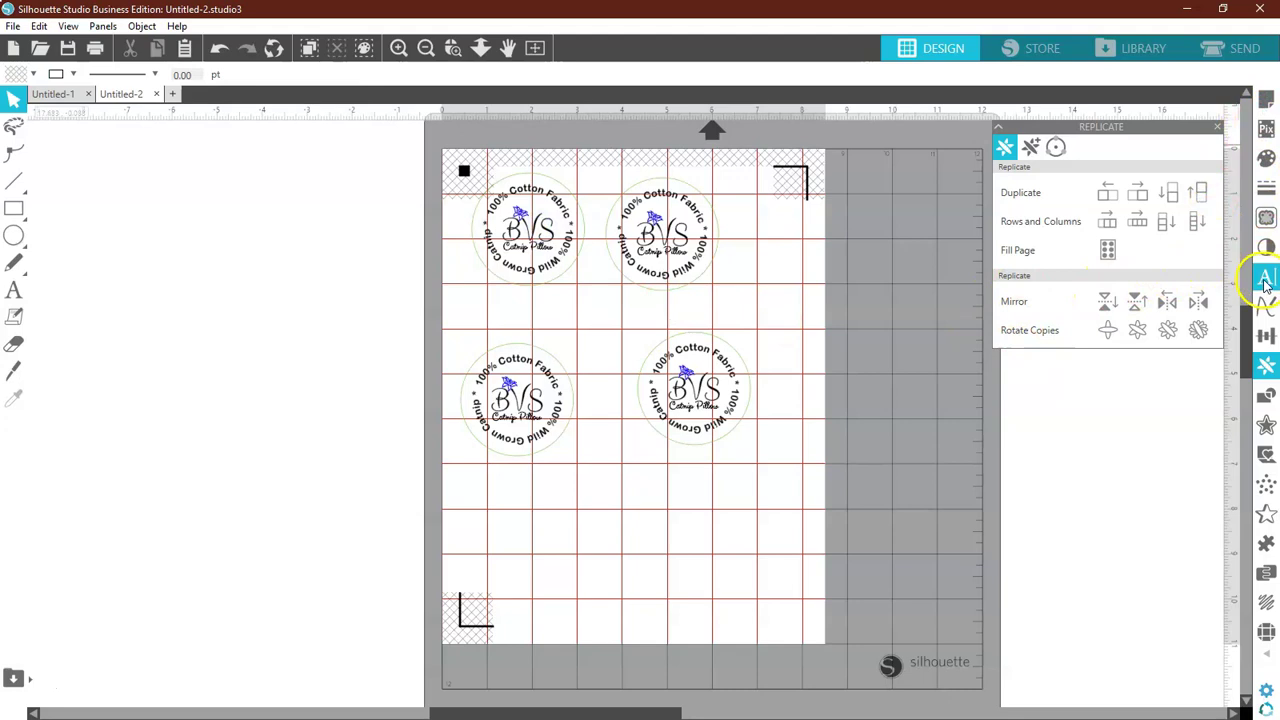
left_click(1266, 99)
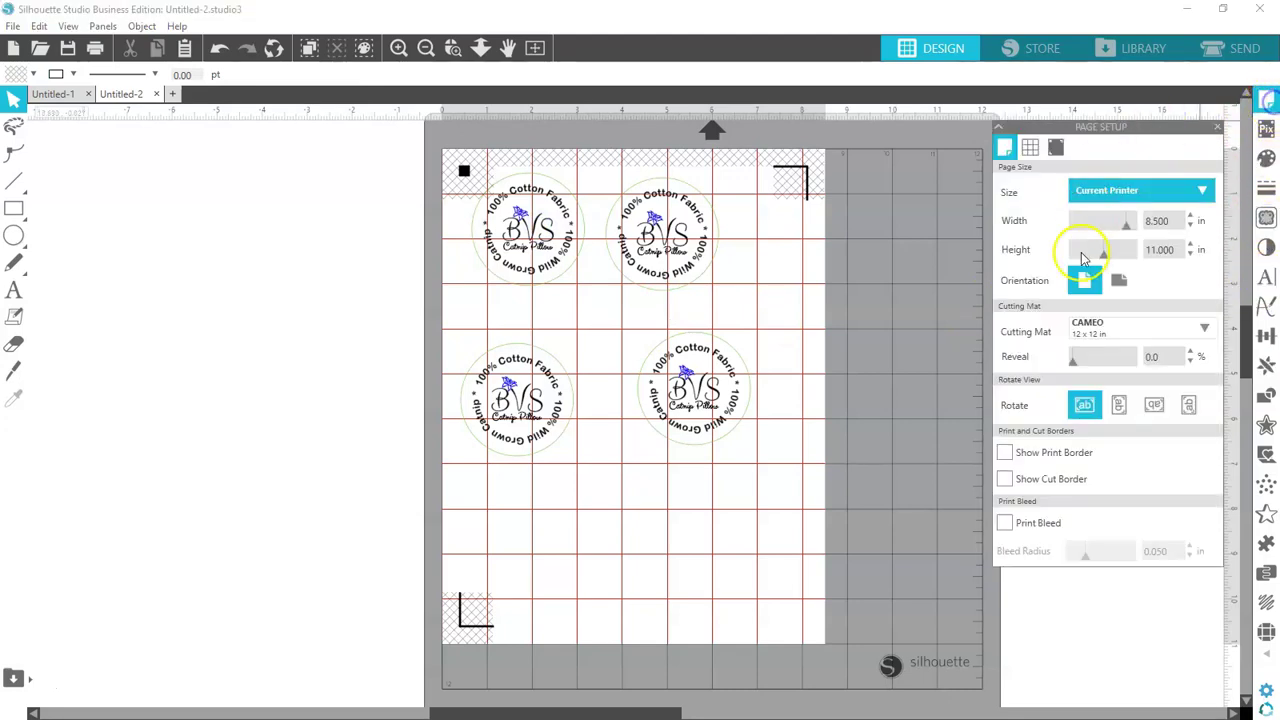
Step: Show the print and cut borders, close up the top row, and duplicate a third top-row label
left_click(1005, 453)
left_click(1004, 479)
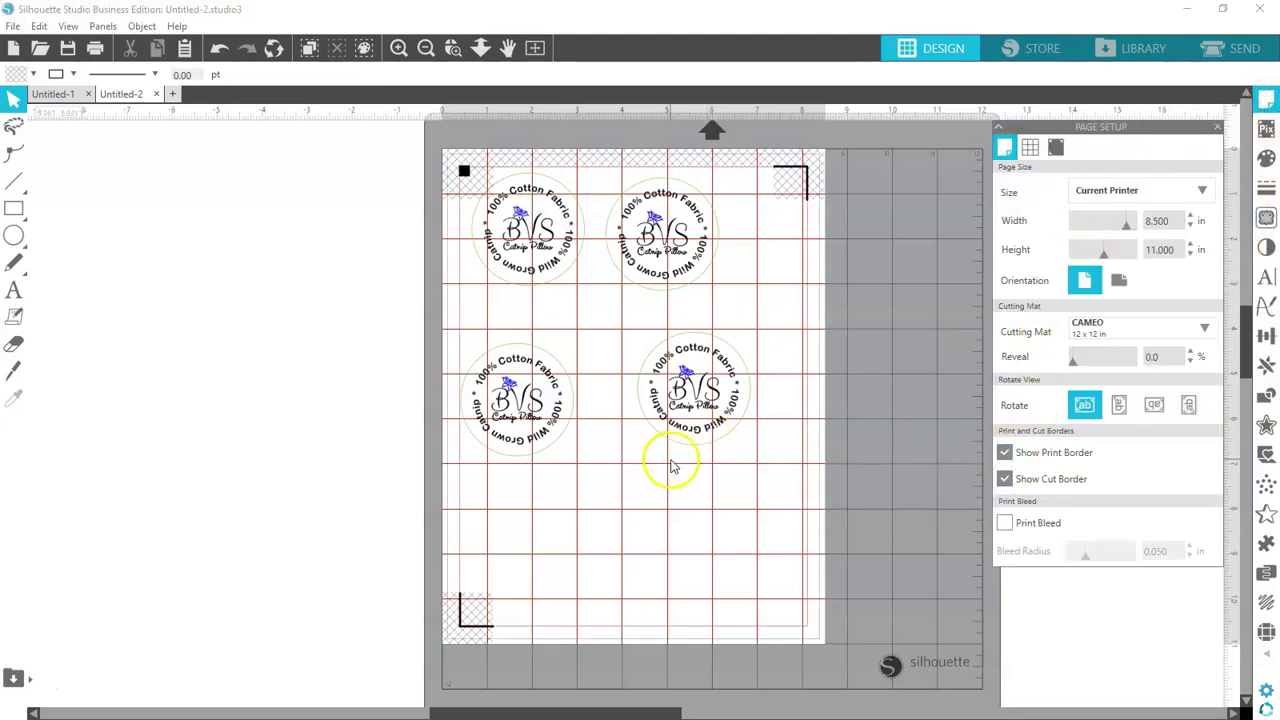
left_click(609, 320)
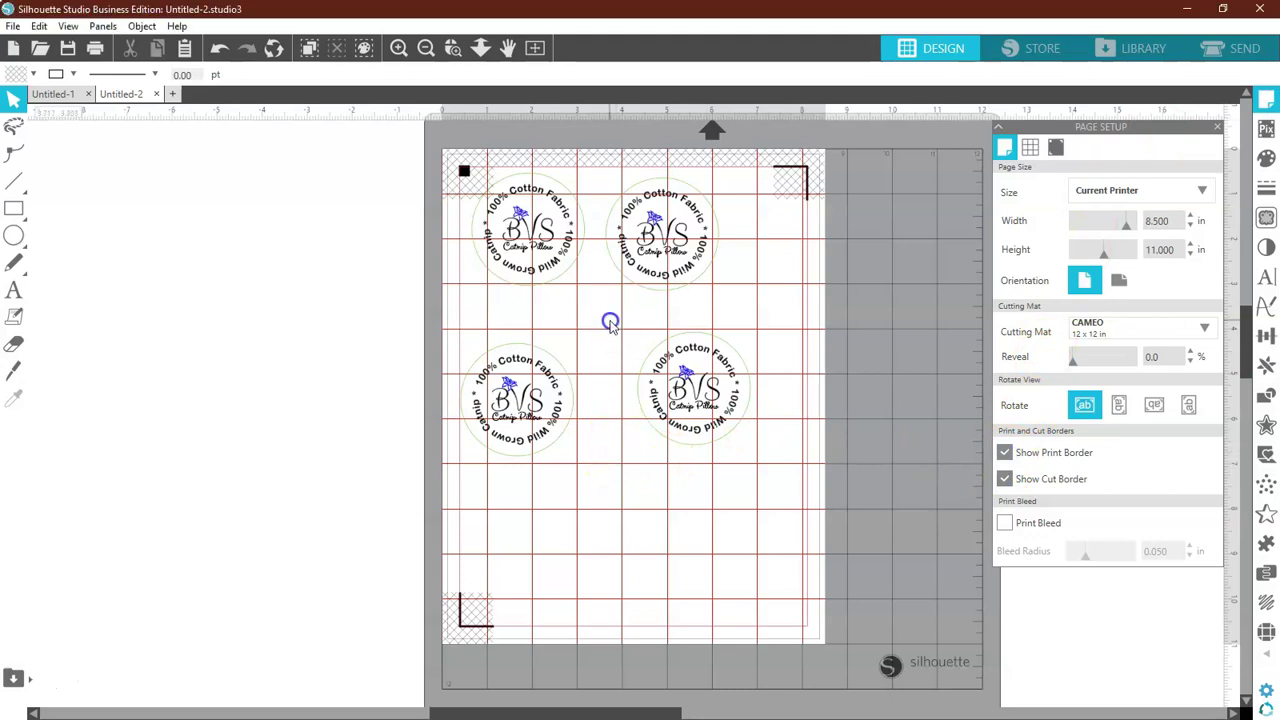
left_click(536, 254)
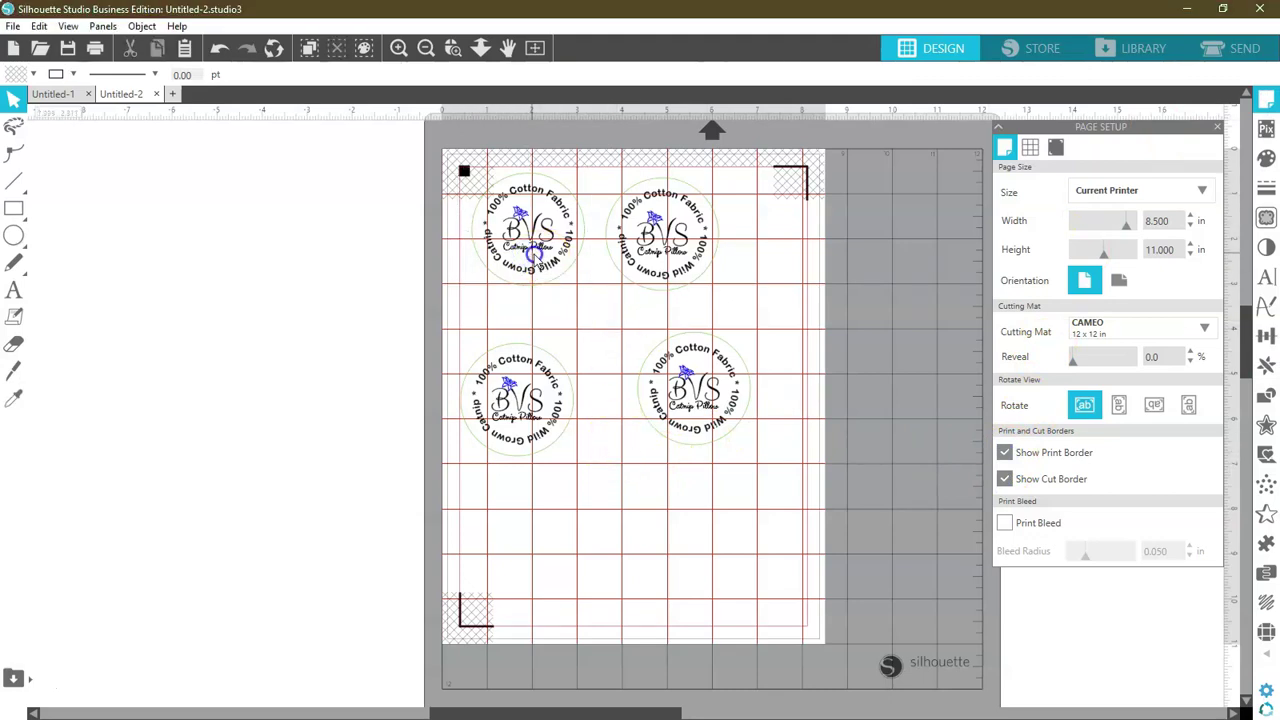
left_click_drag(535, 254, 528, 244)
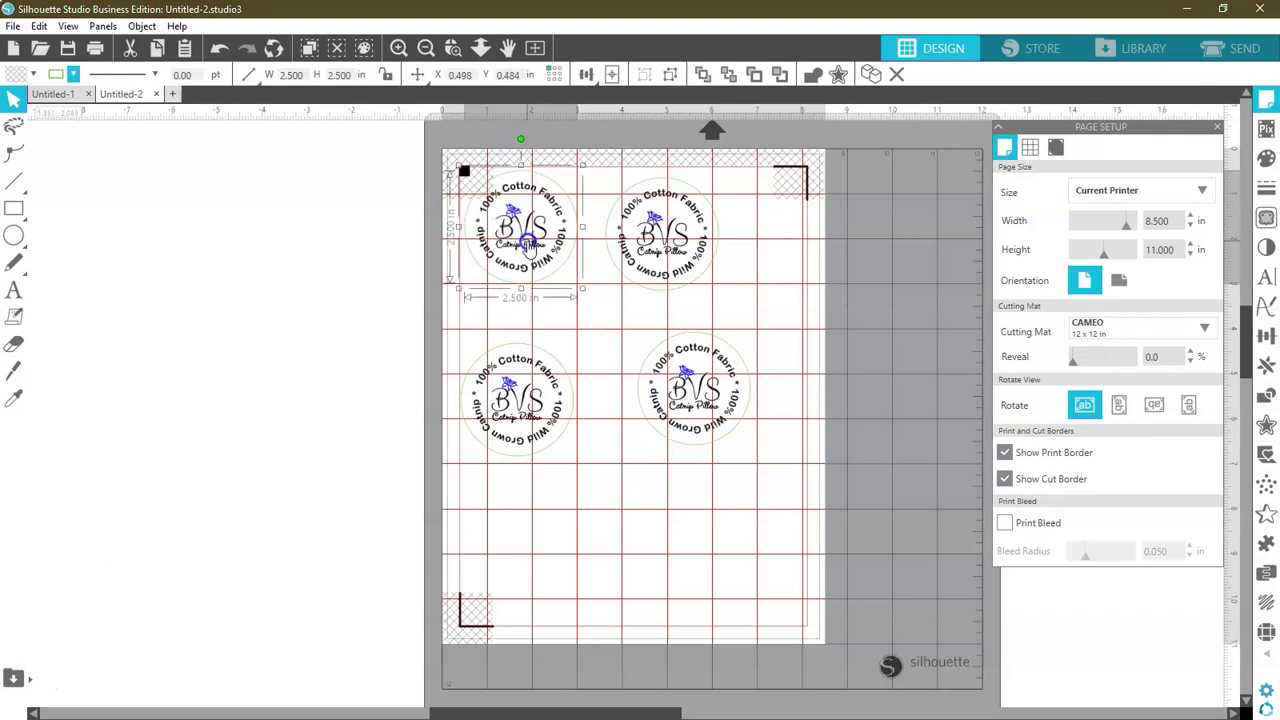
left_click_drag(652, 253, 624, 250)
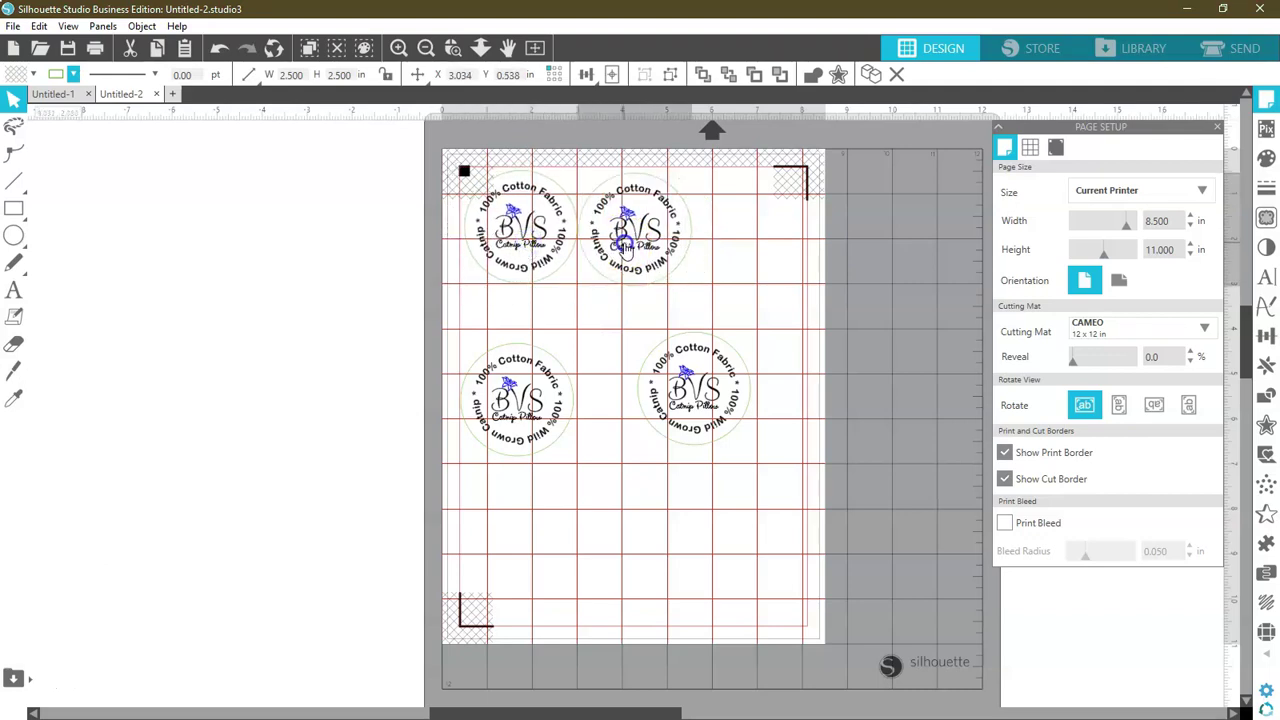
right_click(624, 249)
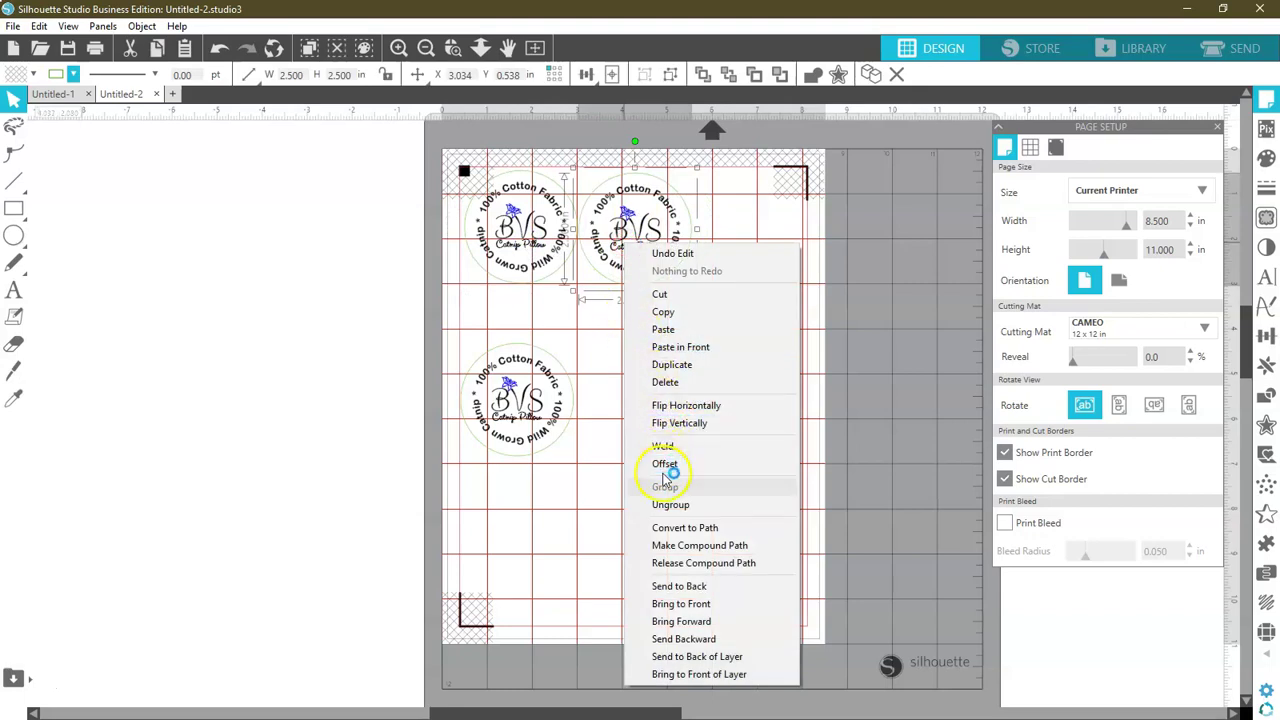
left_click(668, 366)
left_click_drag(645, 262, 743, 258)
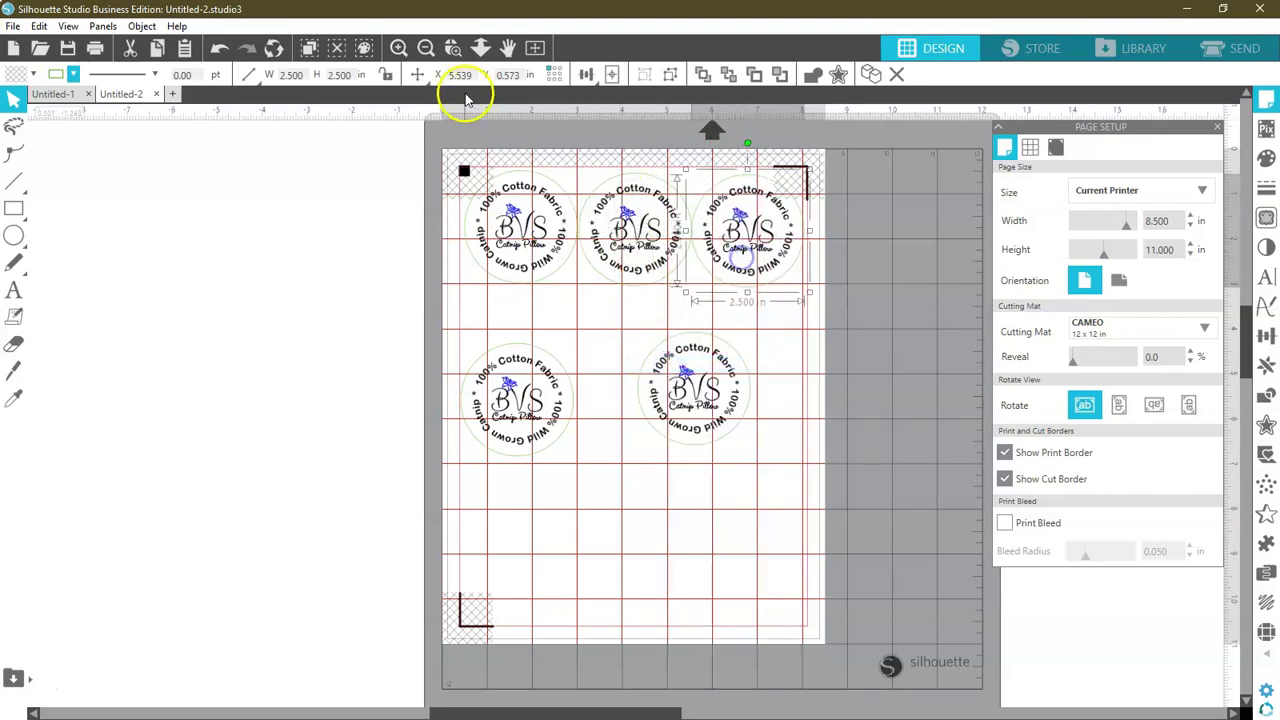
Step: Zoom in and nudge all three top-row labels left together
left_click(398, 47)
left_click(398, 47)
scroll(520, 380, "up", 1)
scroll(528, 427, "up", 3)
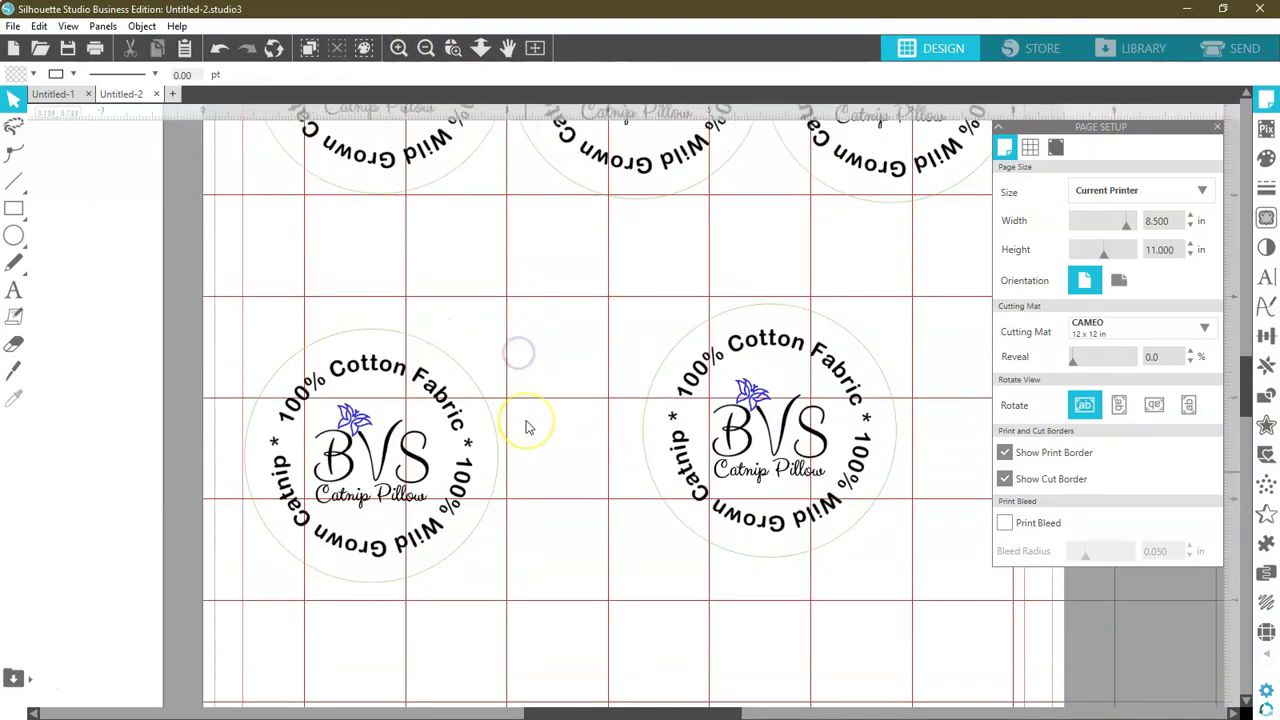
scroll(528, 427, "up", 1)
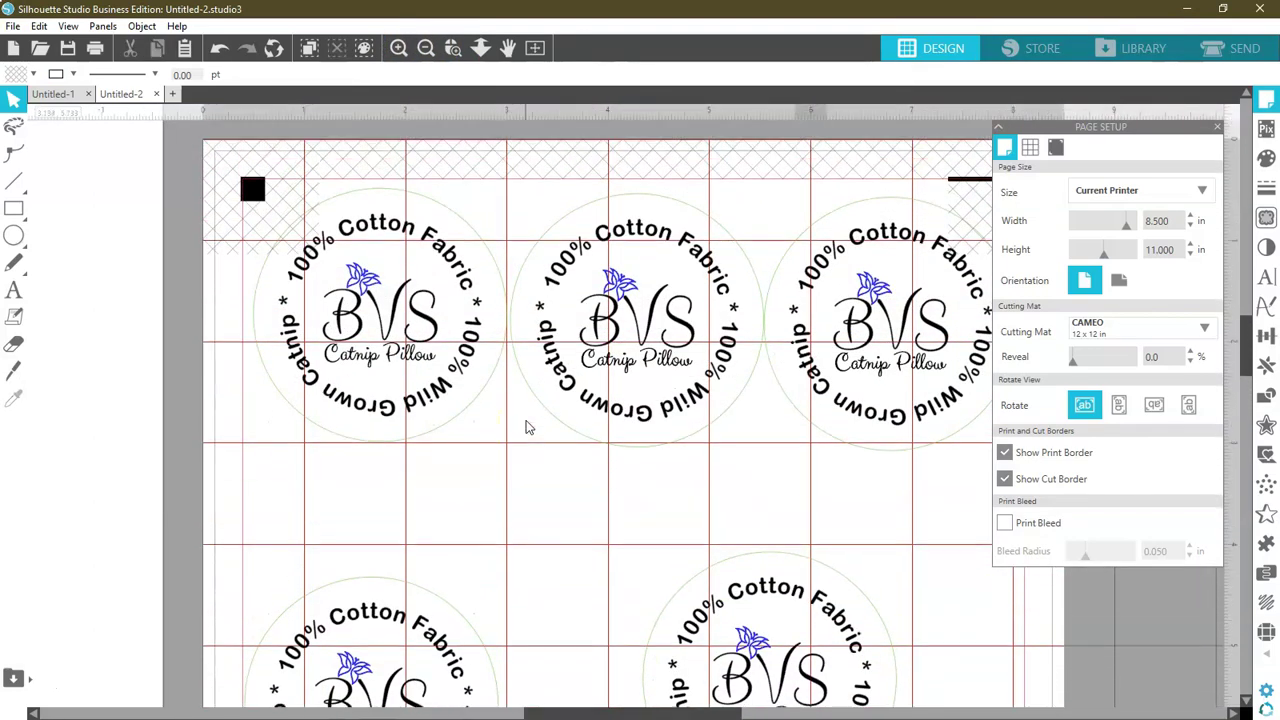
left_click_drag(557, 710, 570, 710)
left_click_drag(403, 522, 860, 390)
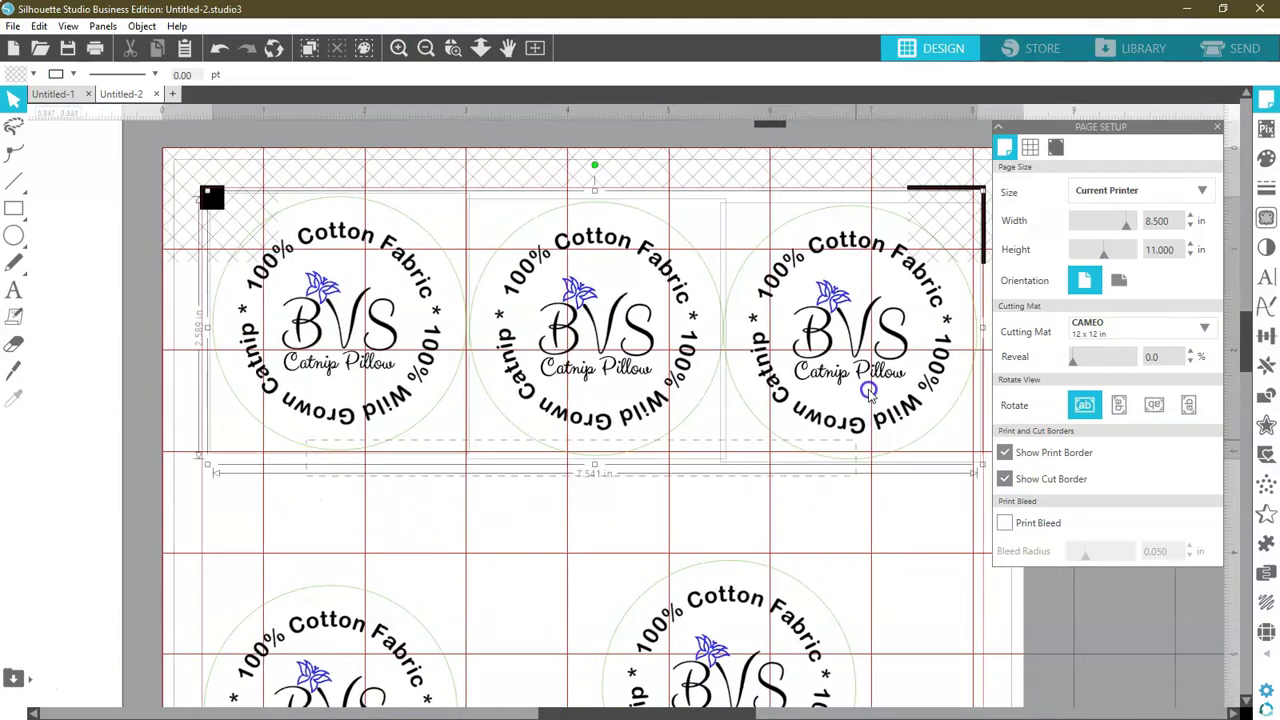
key("Left")
key("Left")
key("Left")
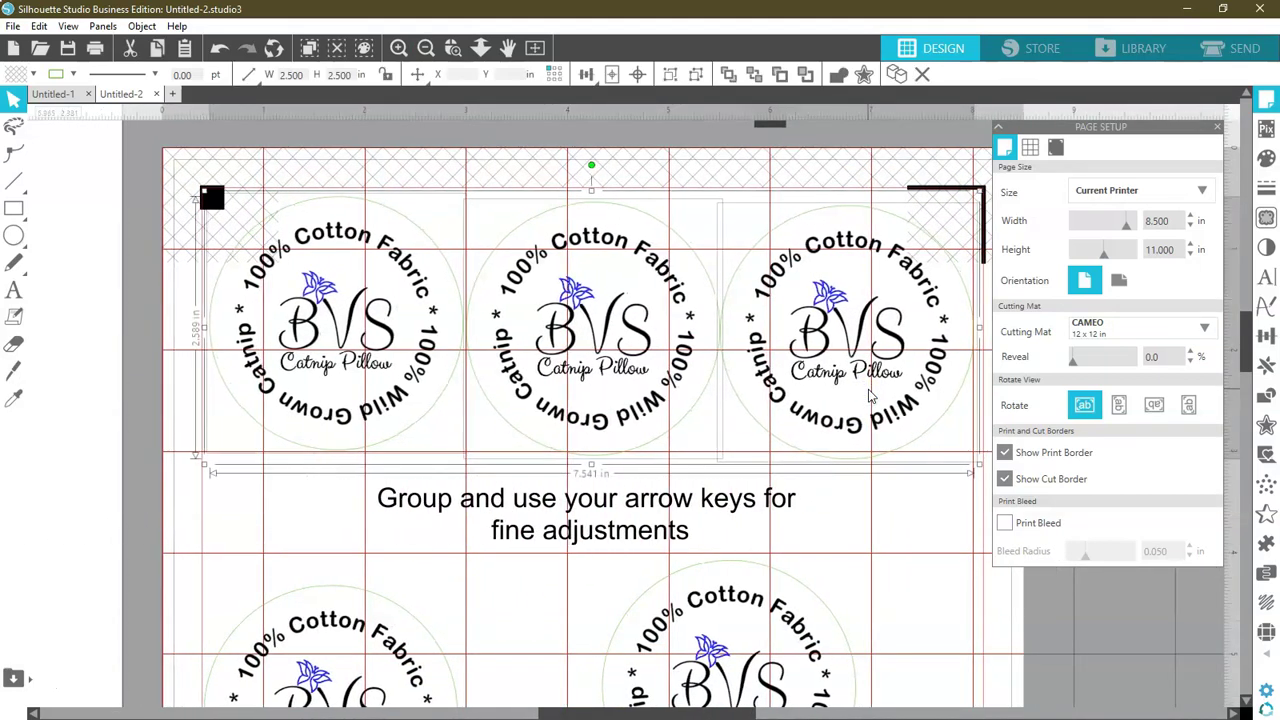
key("Left")
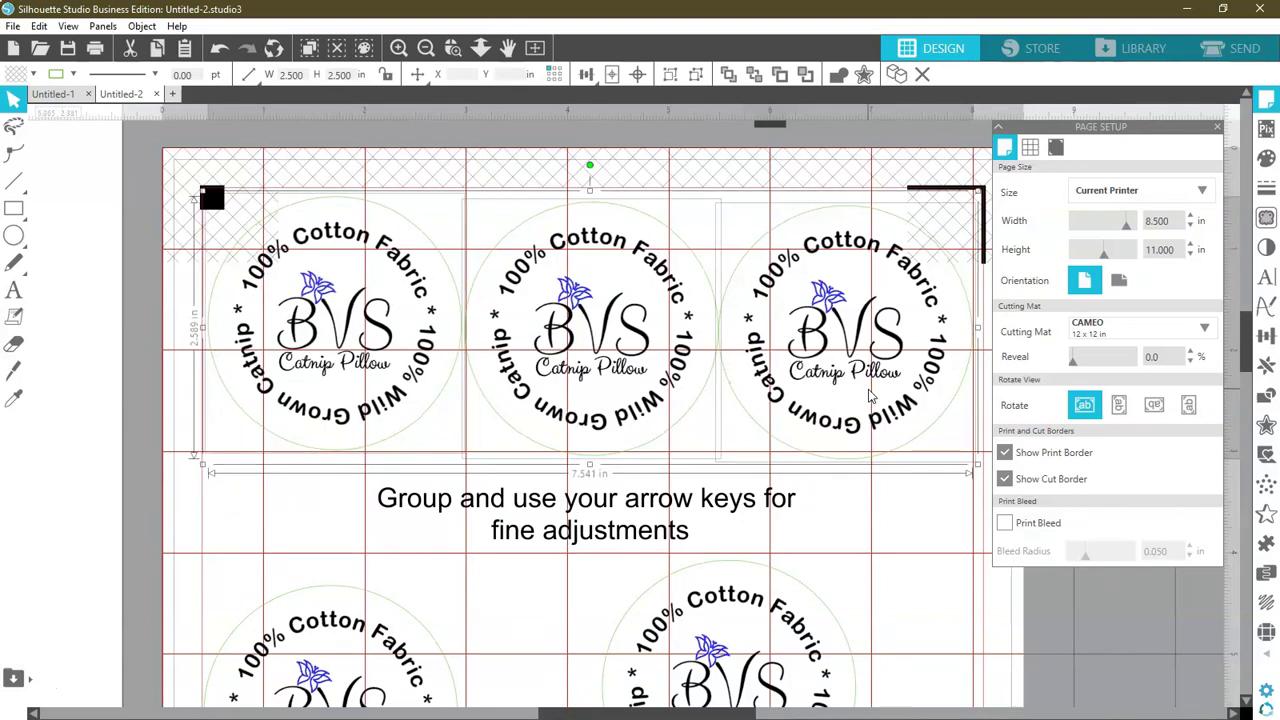
left_click(866, 492)
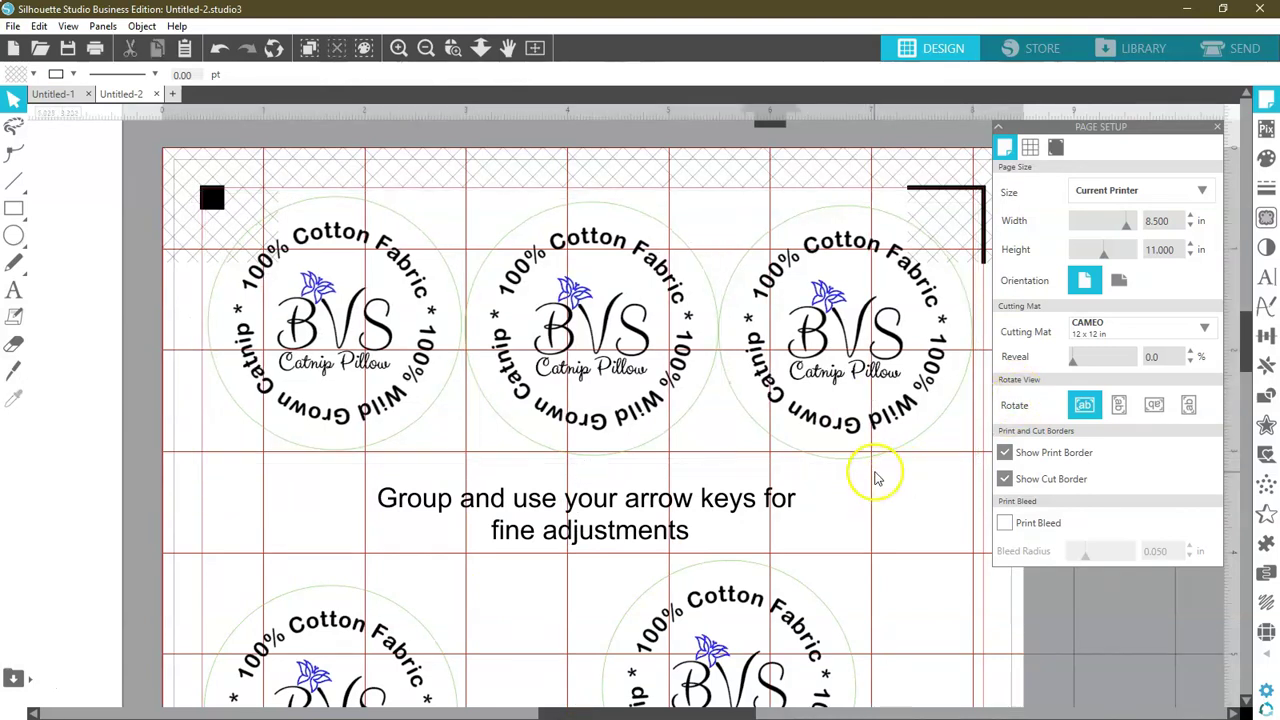
Step: Fine-tune the left and middle labels for even spacing, then zoom to the whole page
left_click(323, 385)
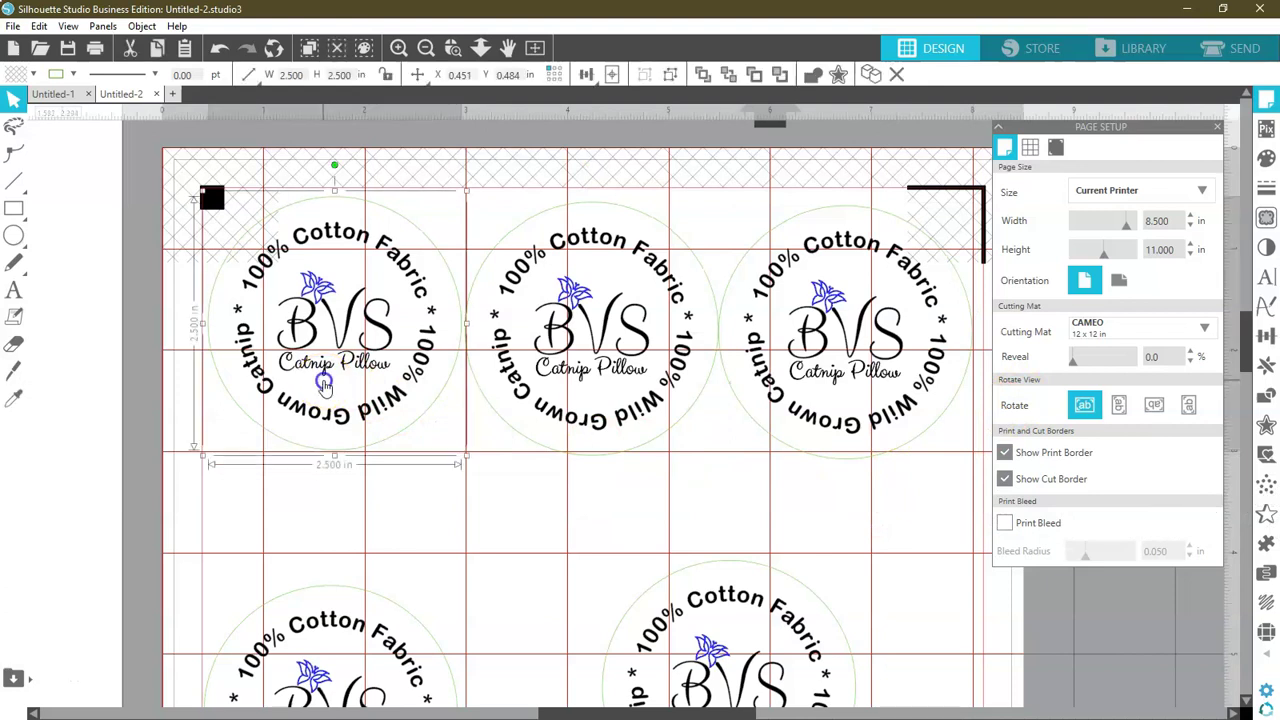
left_click(234, 449)
key("Left")
key("Left")
key("Left")
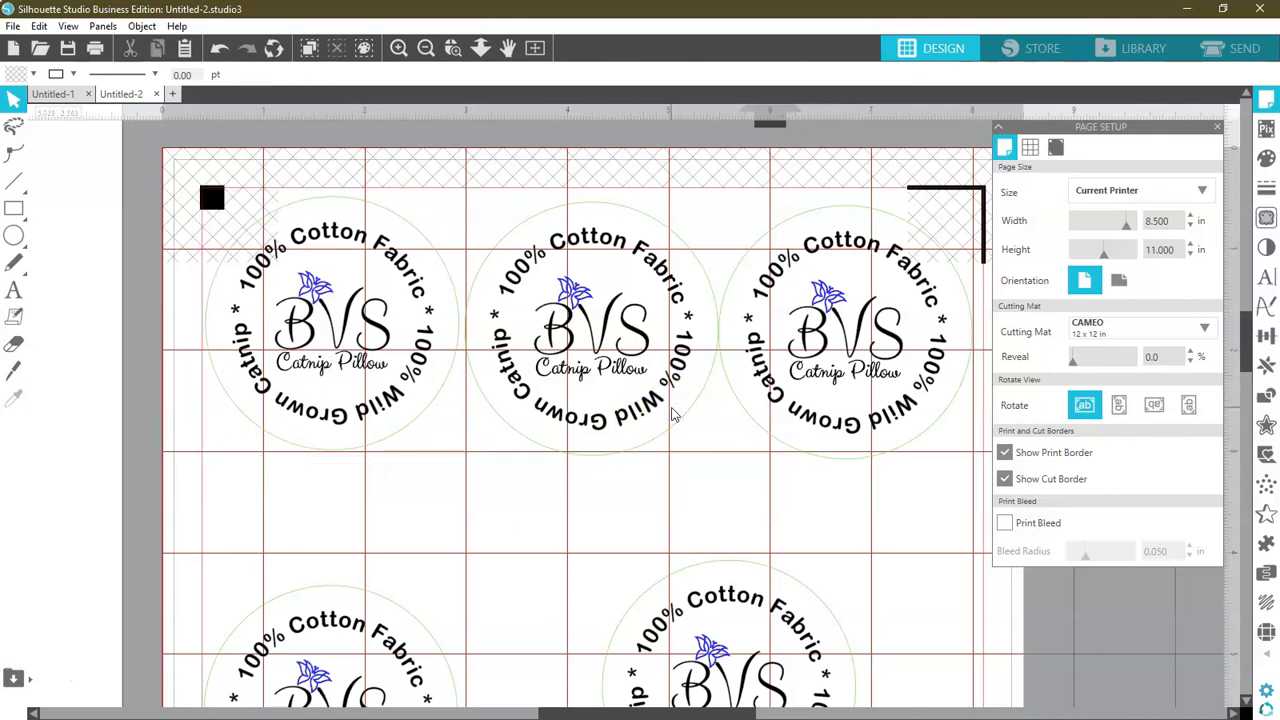
left_click(666, 437)
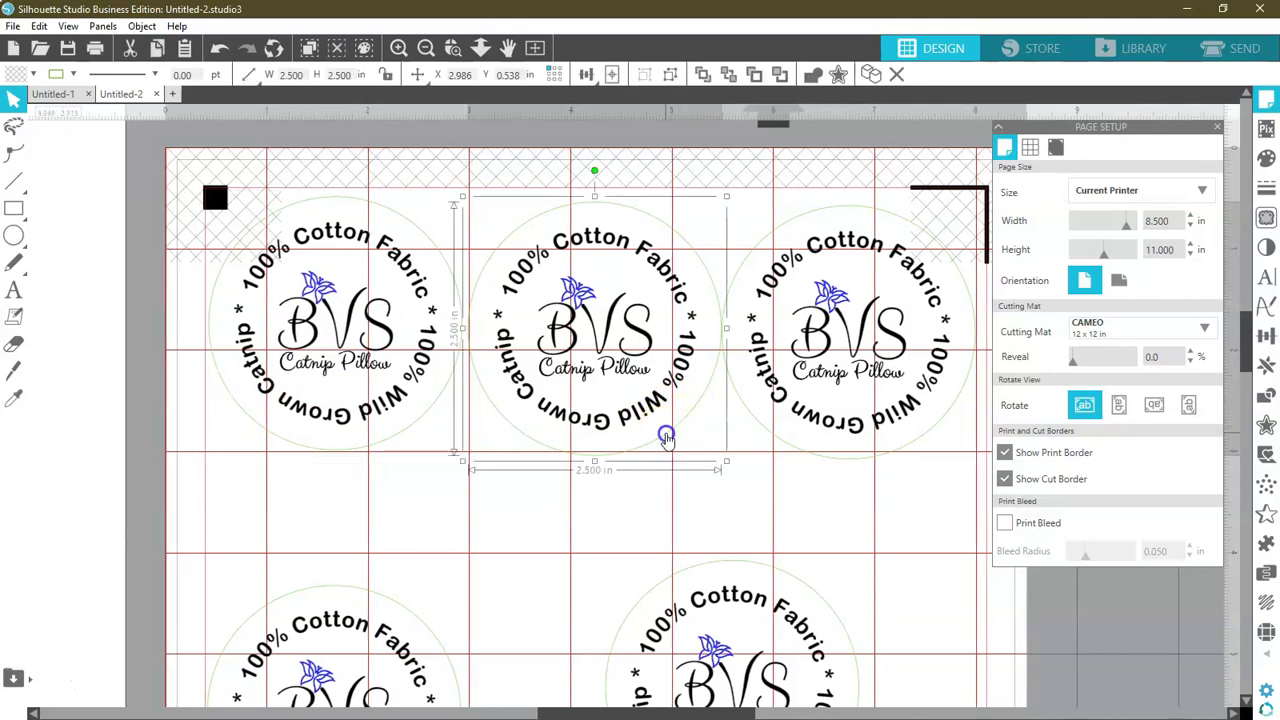
key("Left")
key("Left")
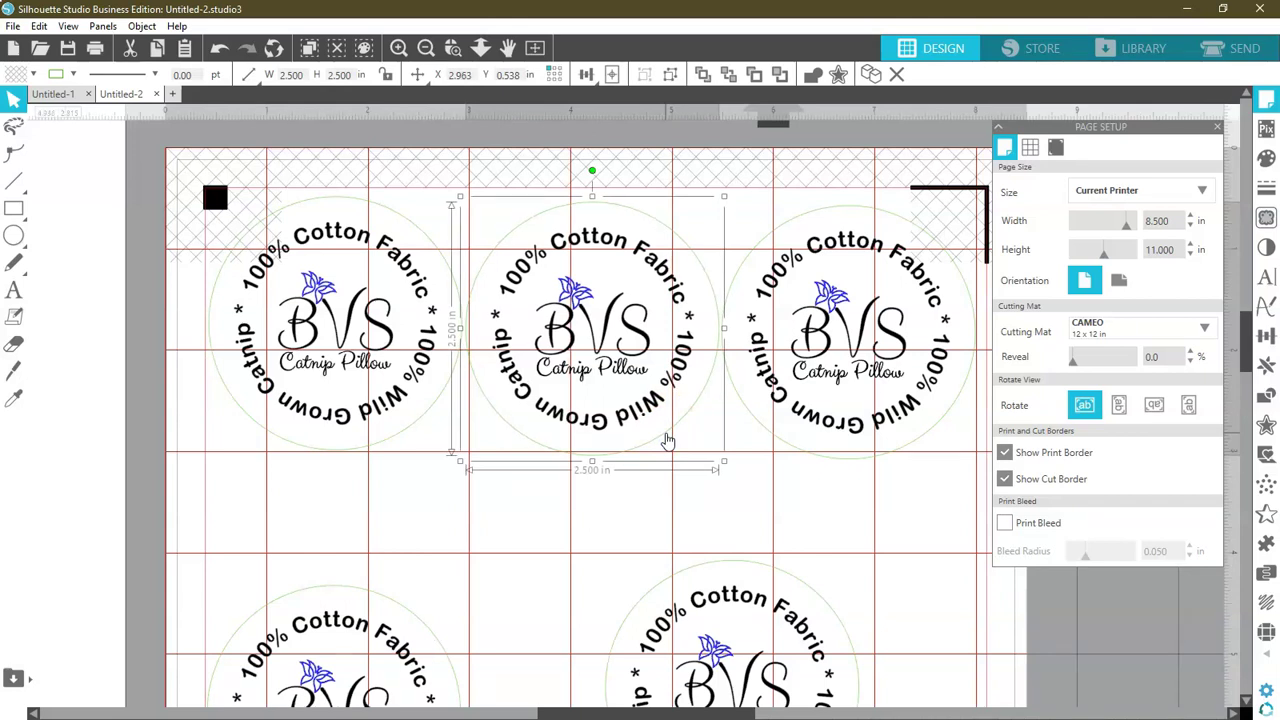
left_click(914, 423)
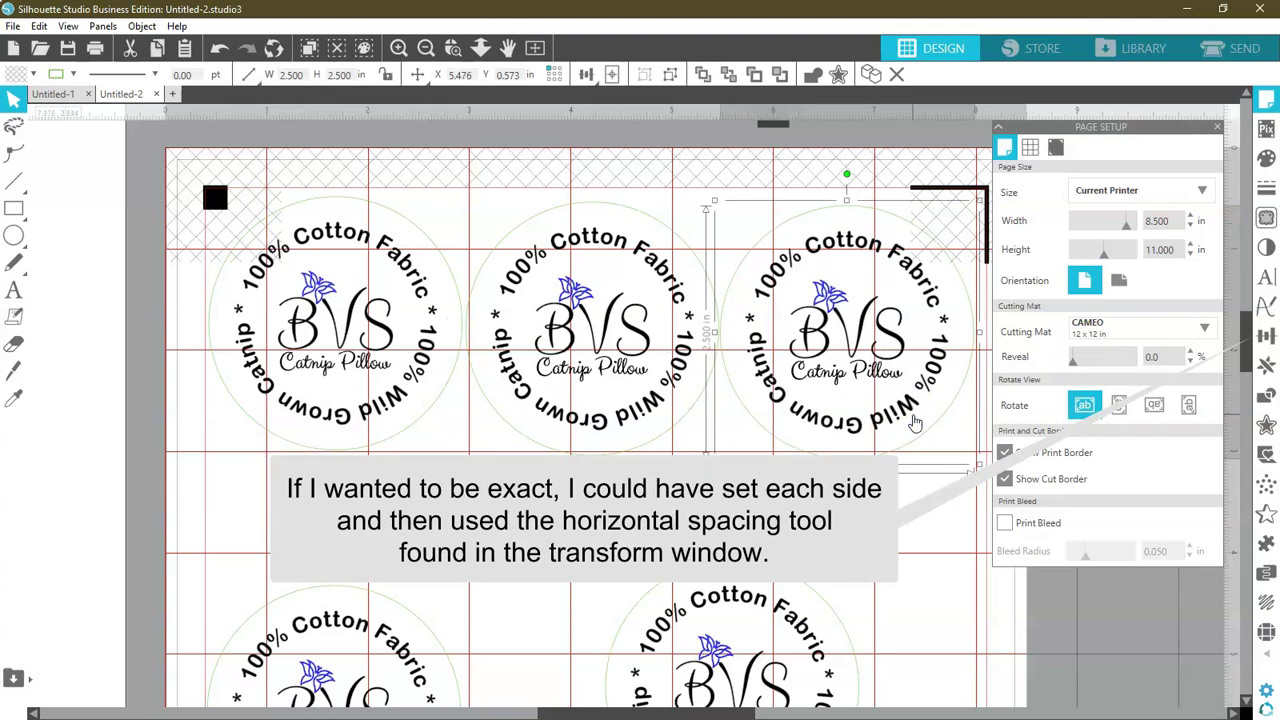
left_click(914, 487)
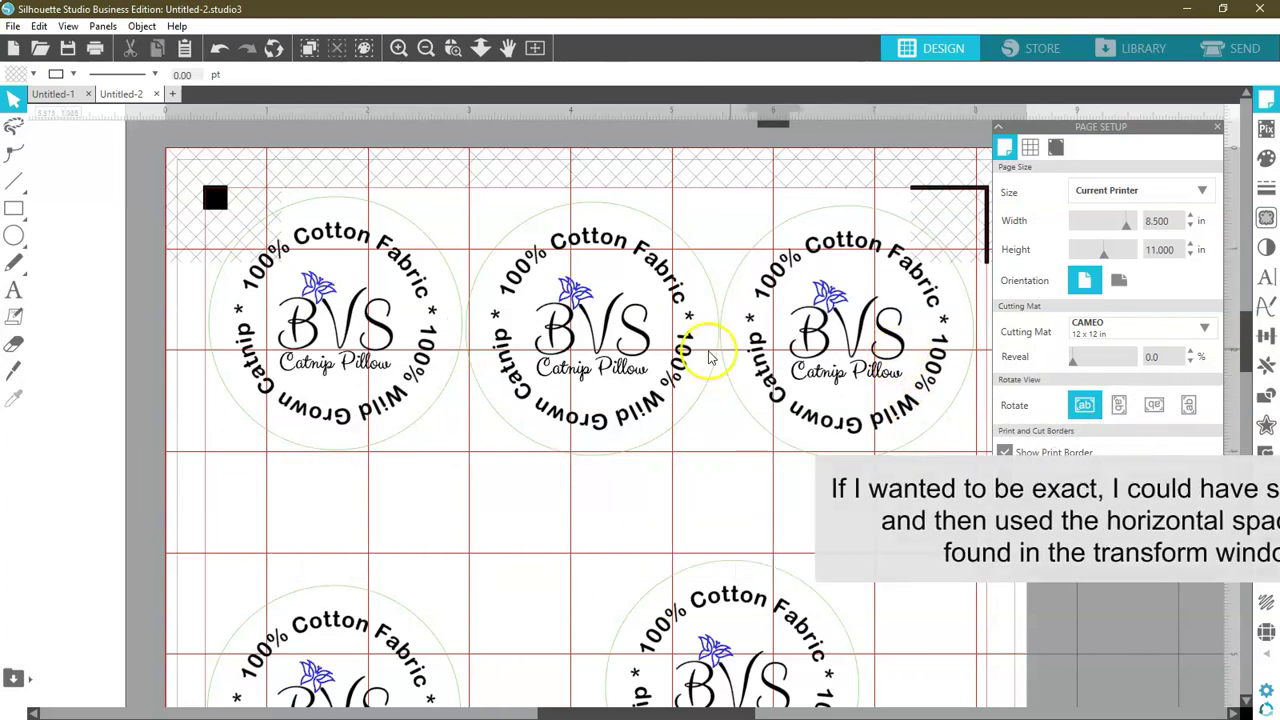
left_click(596, 352)
left_click_drag(598, 357, 597, 357)
left_click(474, 476)
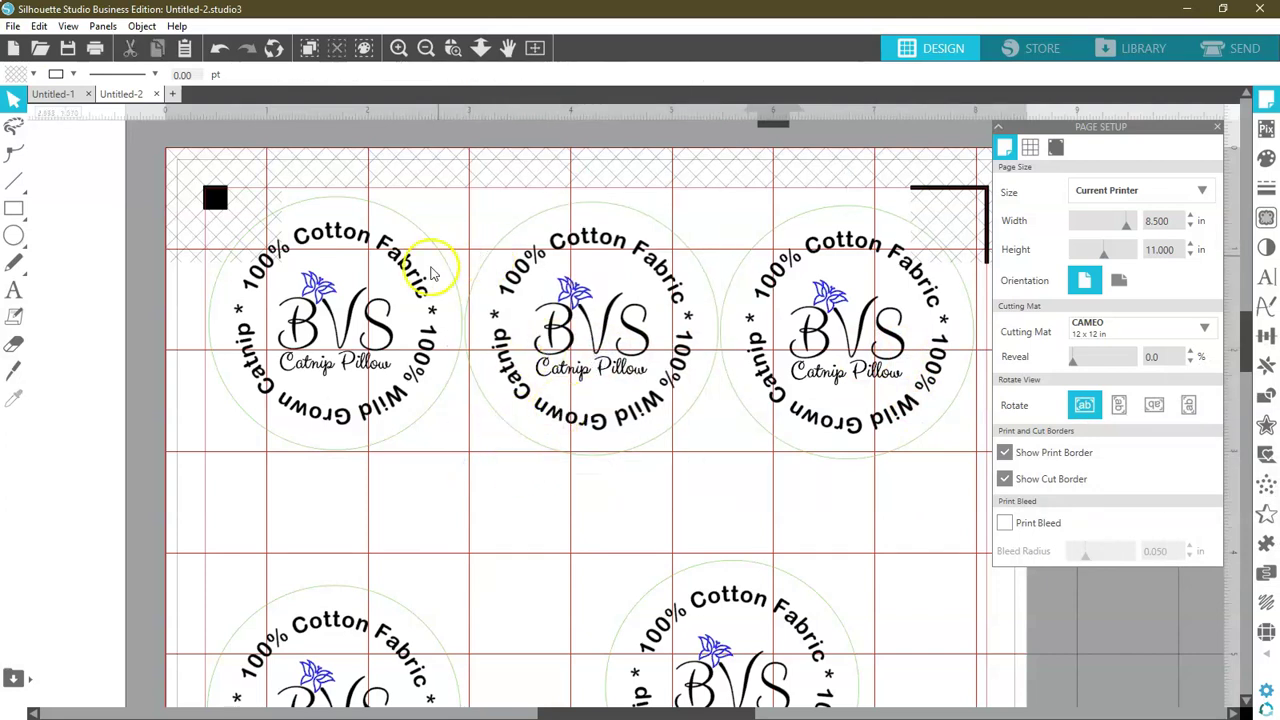
left_click(535, 48)
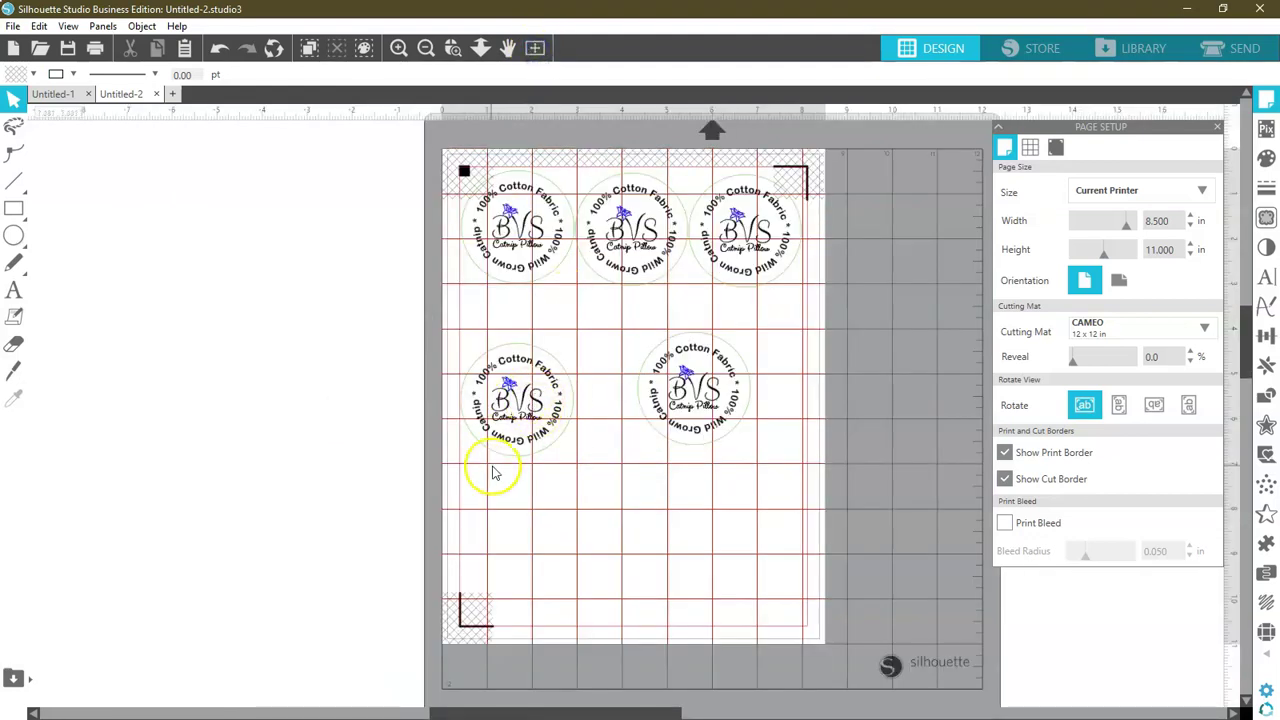
Step: Delete the second-row labels, then align the top three on vertical centres and group them
left_click_drag(560, 480, 737, 409)
key("Delete")
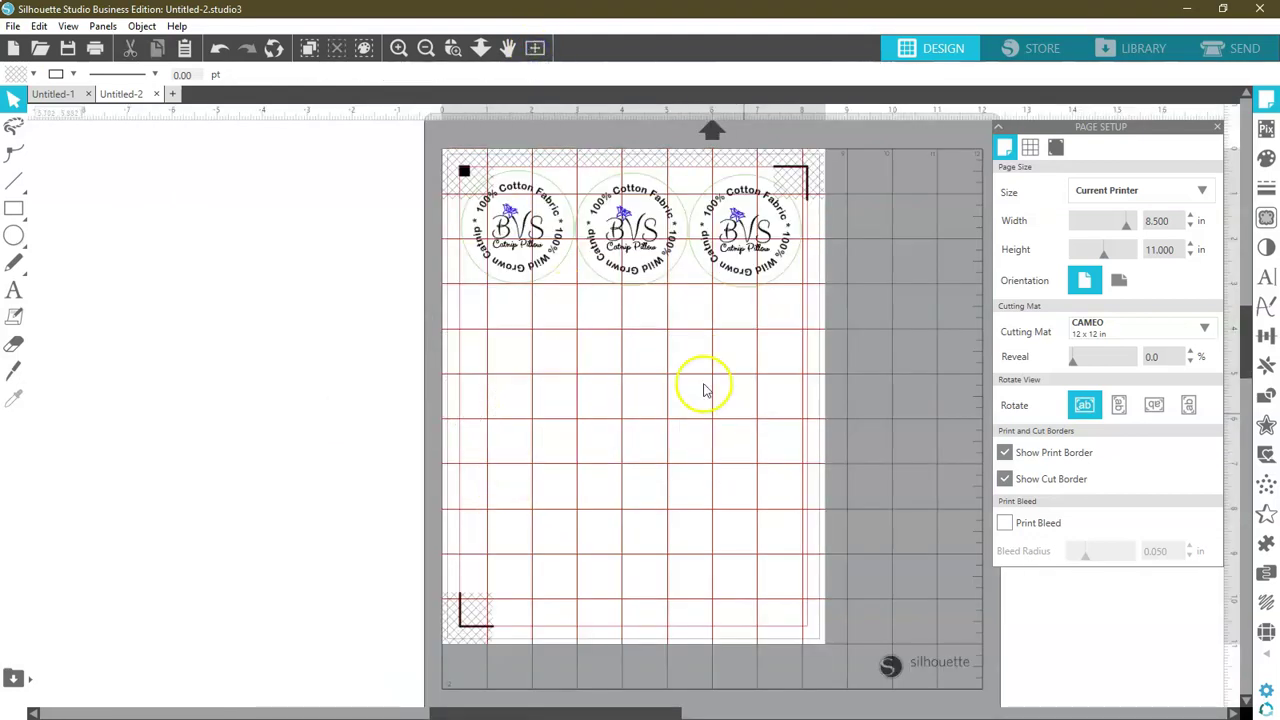
key("ctrl+a")
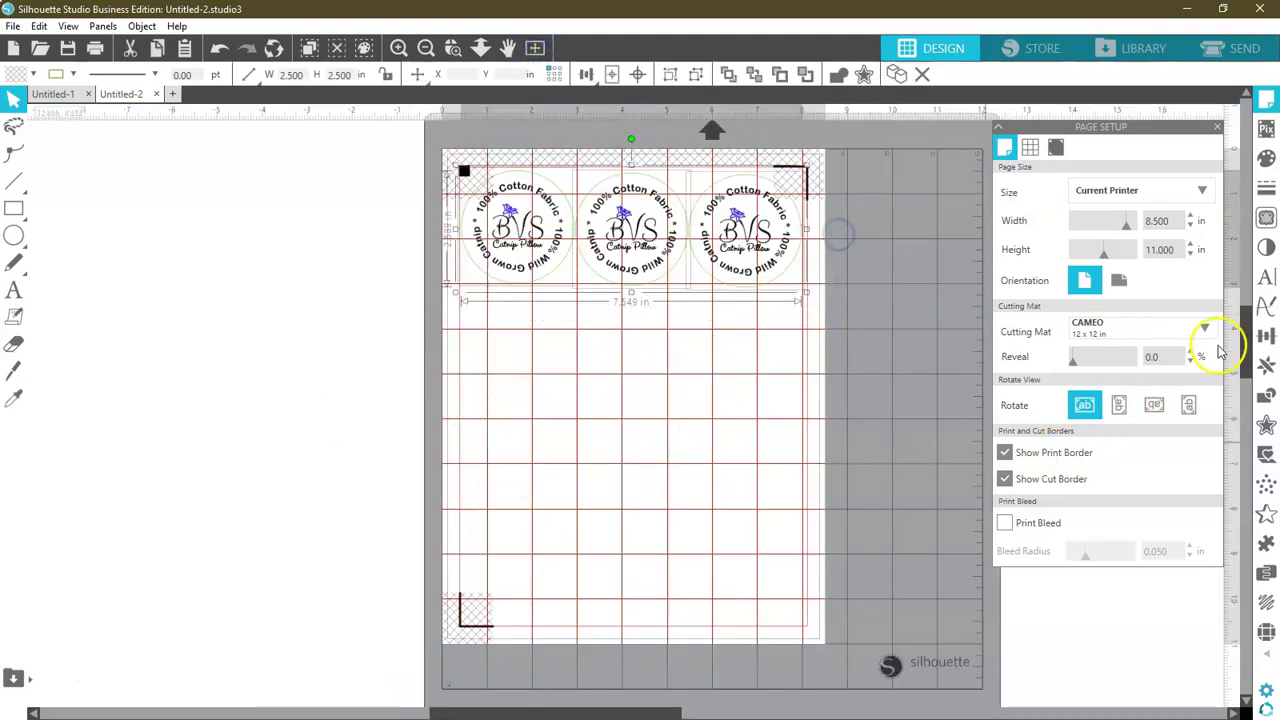
left_click(1266, 335)
left_click(1155, 250)
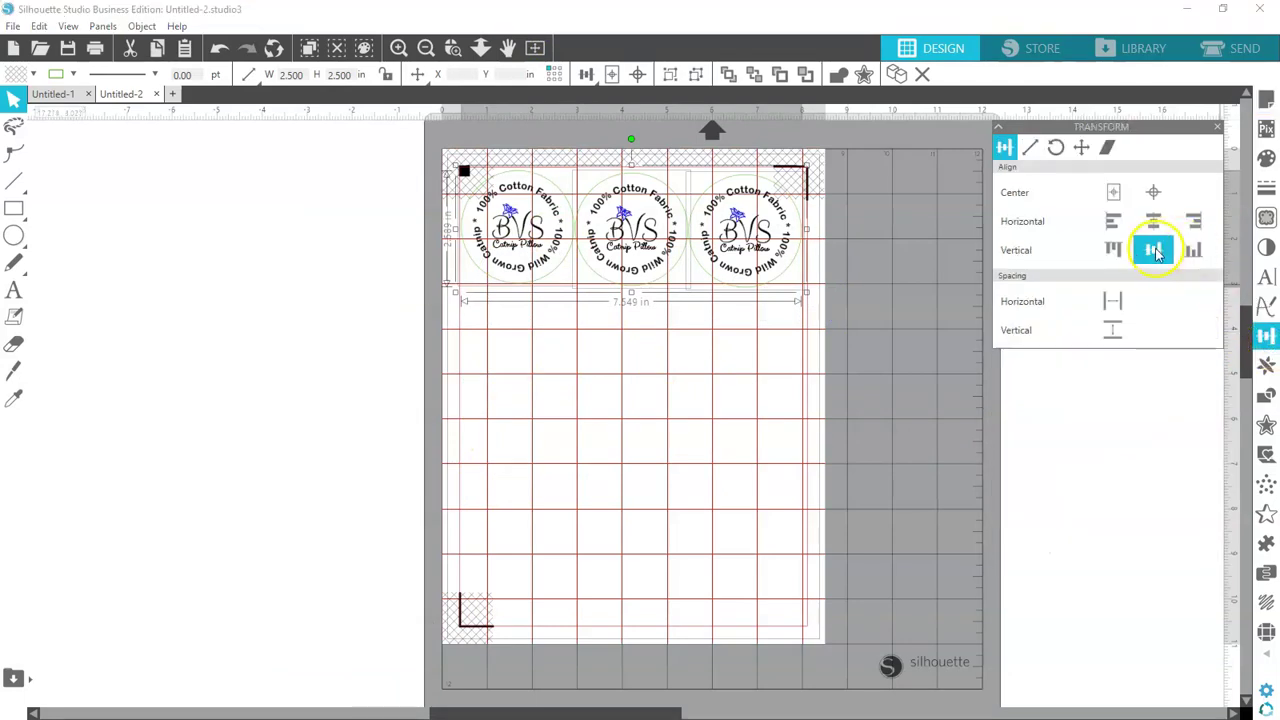
right_click(790, 237)
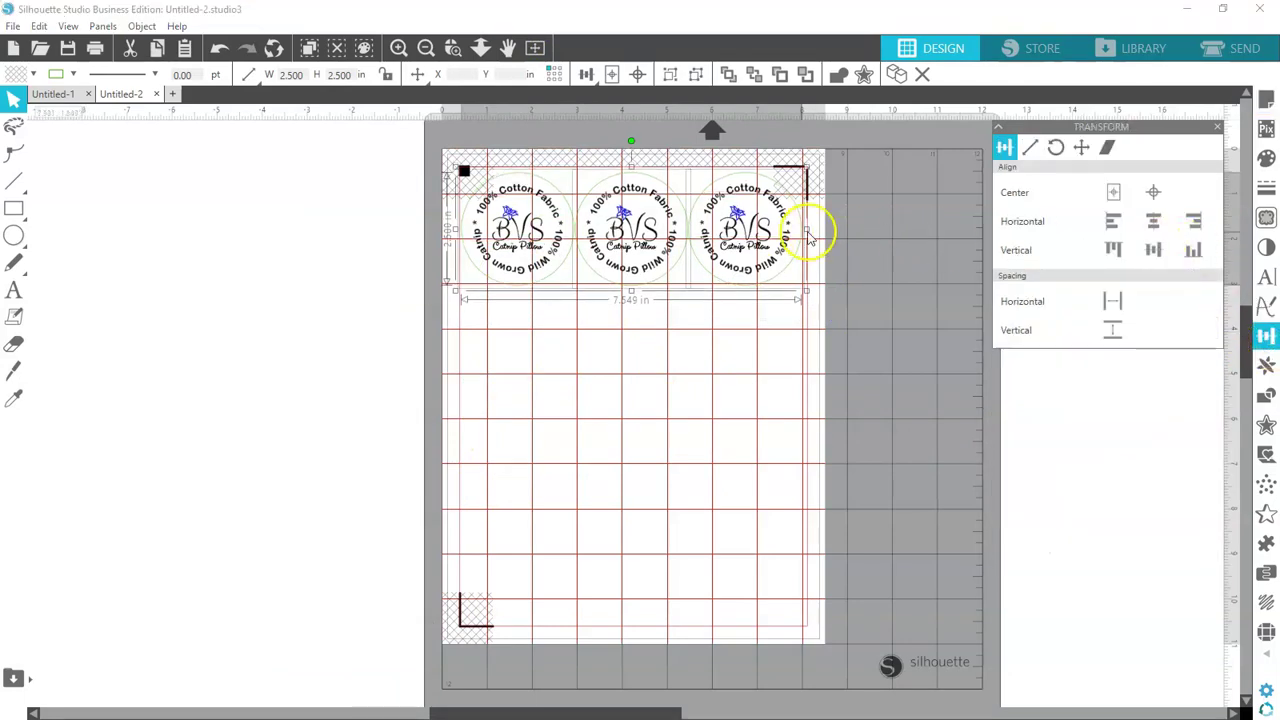
left_click(822, 478)
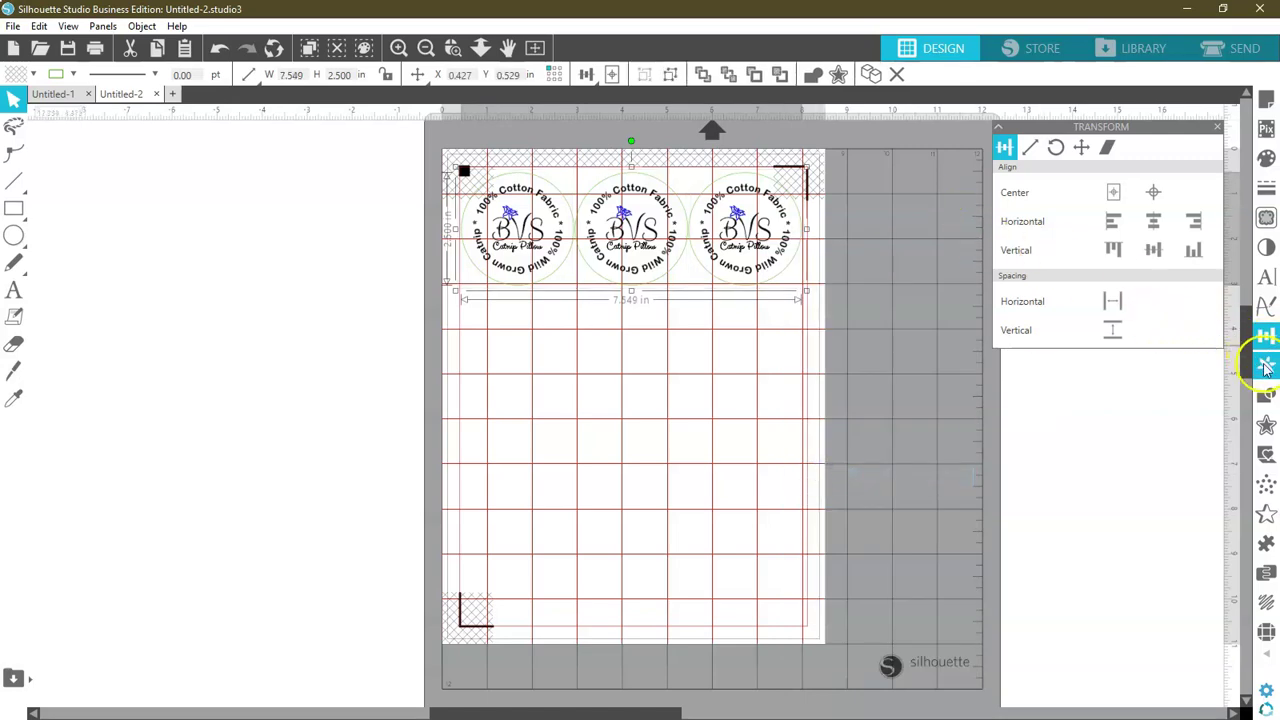
Step: Duplicate the row below three times to make four rows, then select all twelve labels
left_click(1266, 364)
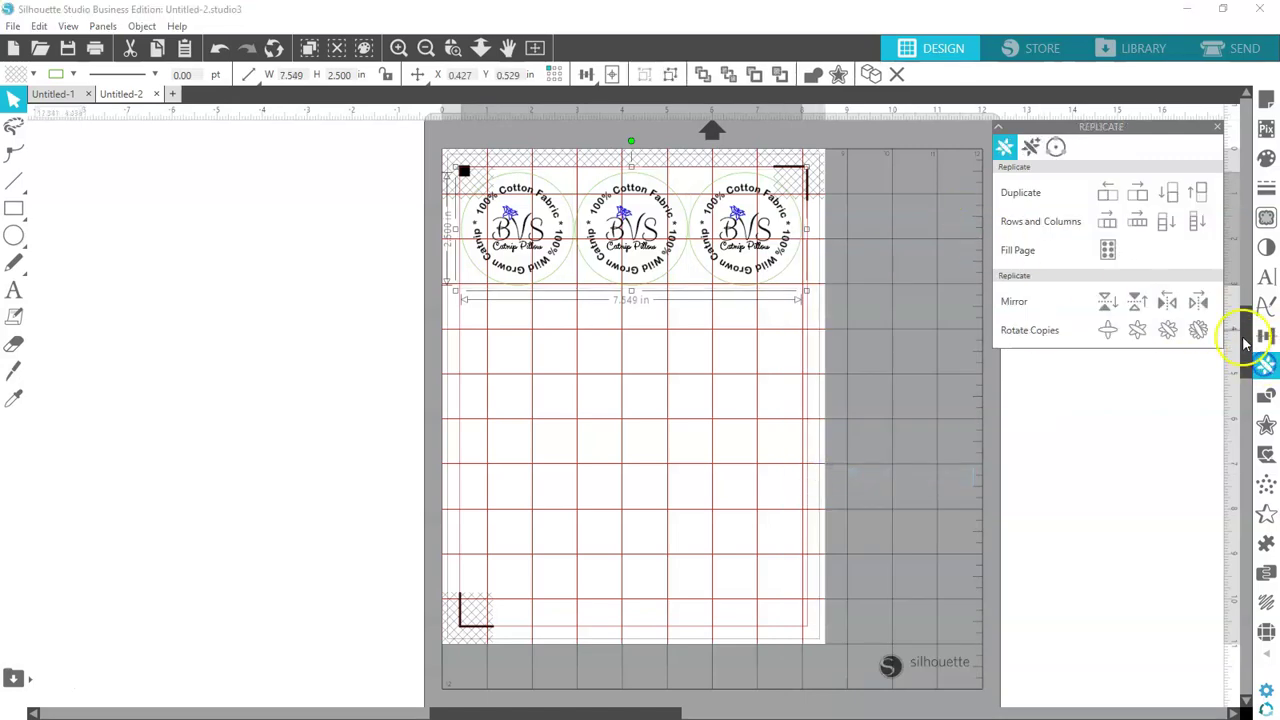
left_click(1171, 195)
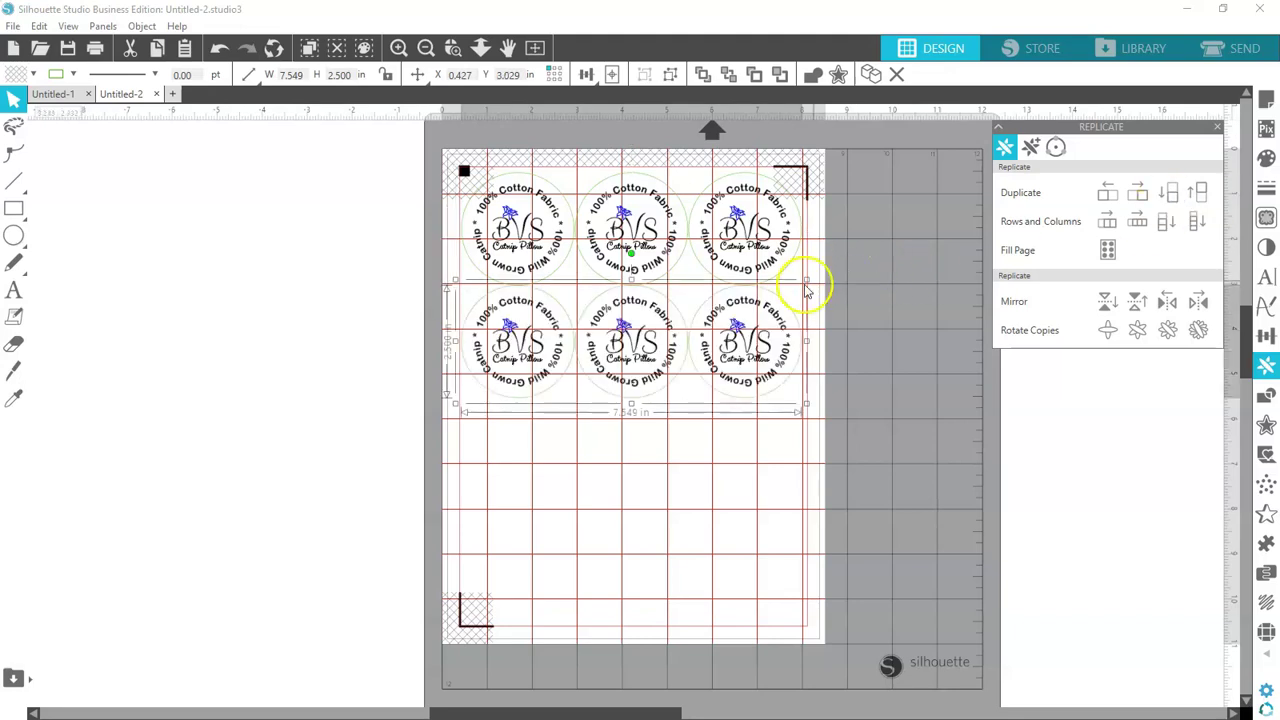
left_click(1171, 195)
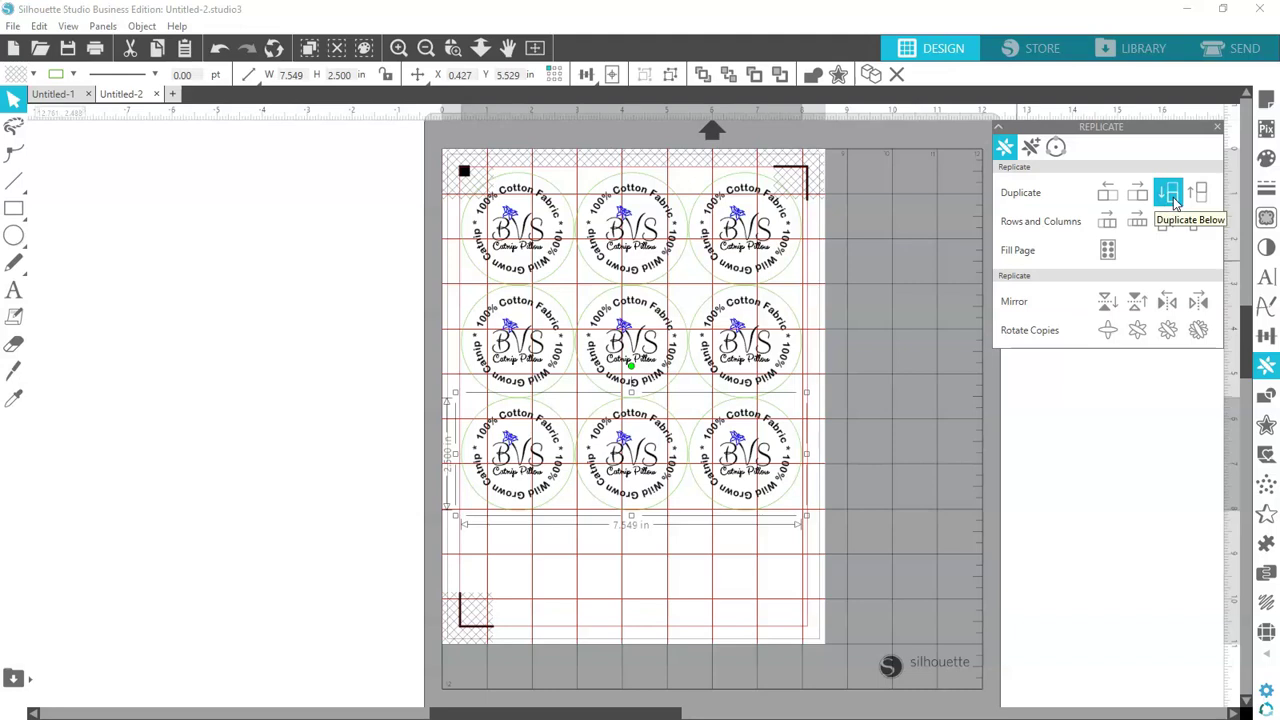
left_click(1172, 196)
left_click(916, 415)
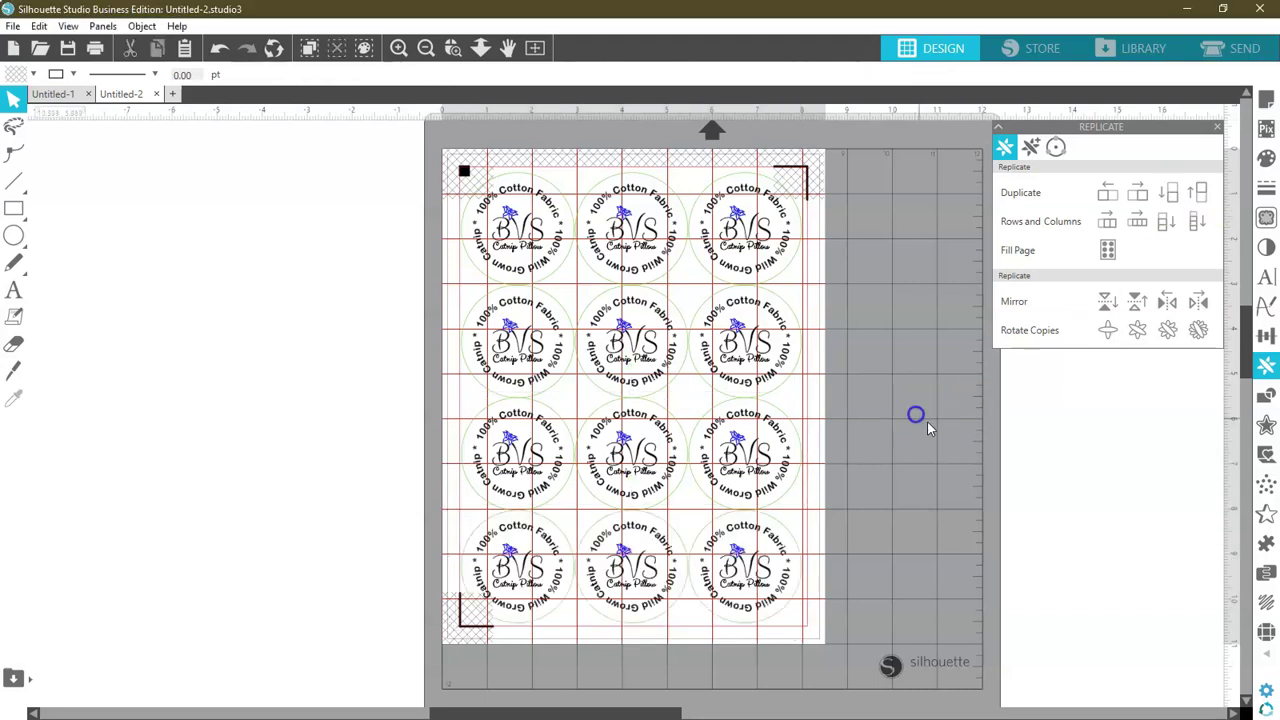
left_click(886, 487)
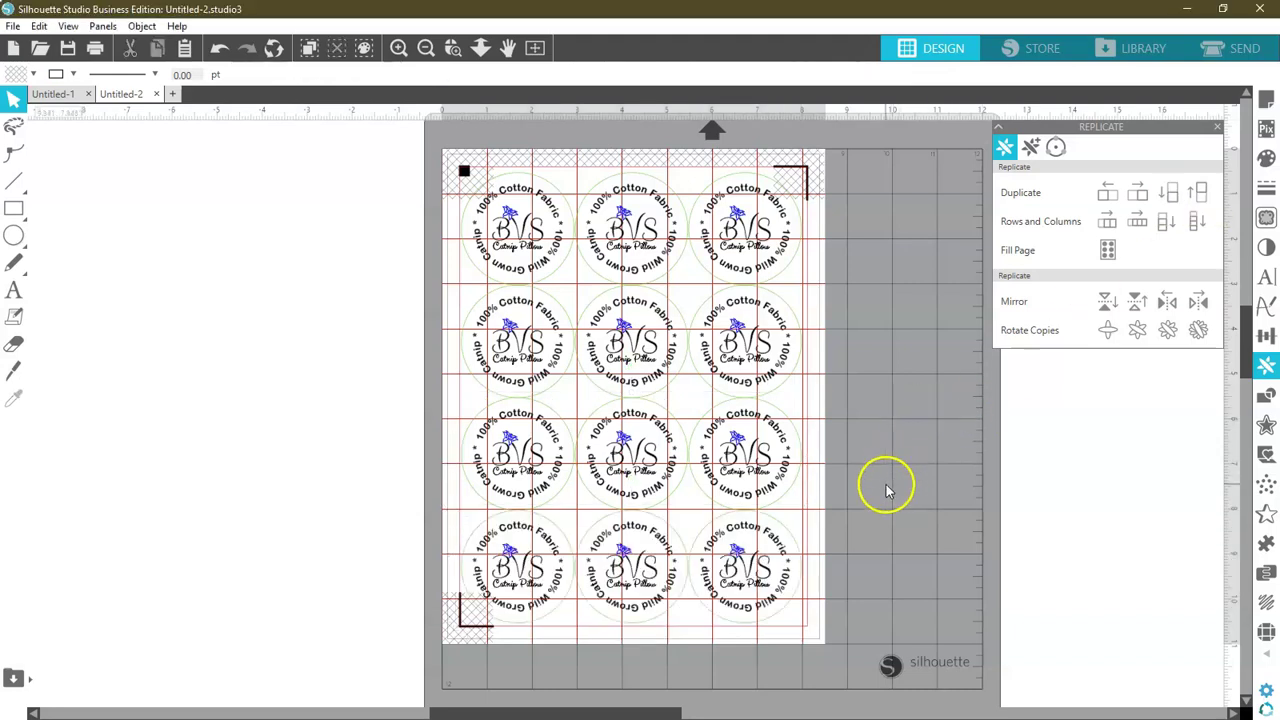
left_click_drag(394, 198, 831, 586)
left_click(740, 556)
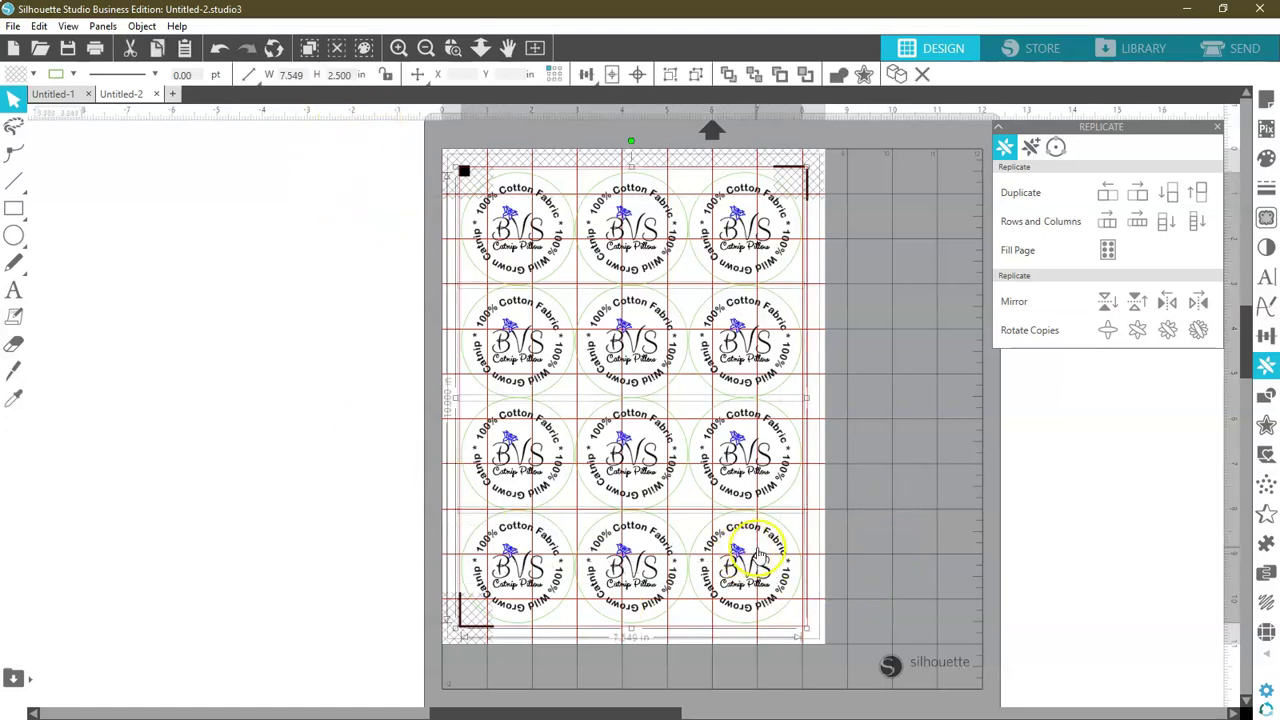
Step: Group the twelve selected labels and apply Center to Page so the grid fills the letter sheet
right_click(758, 555)
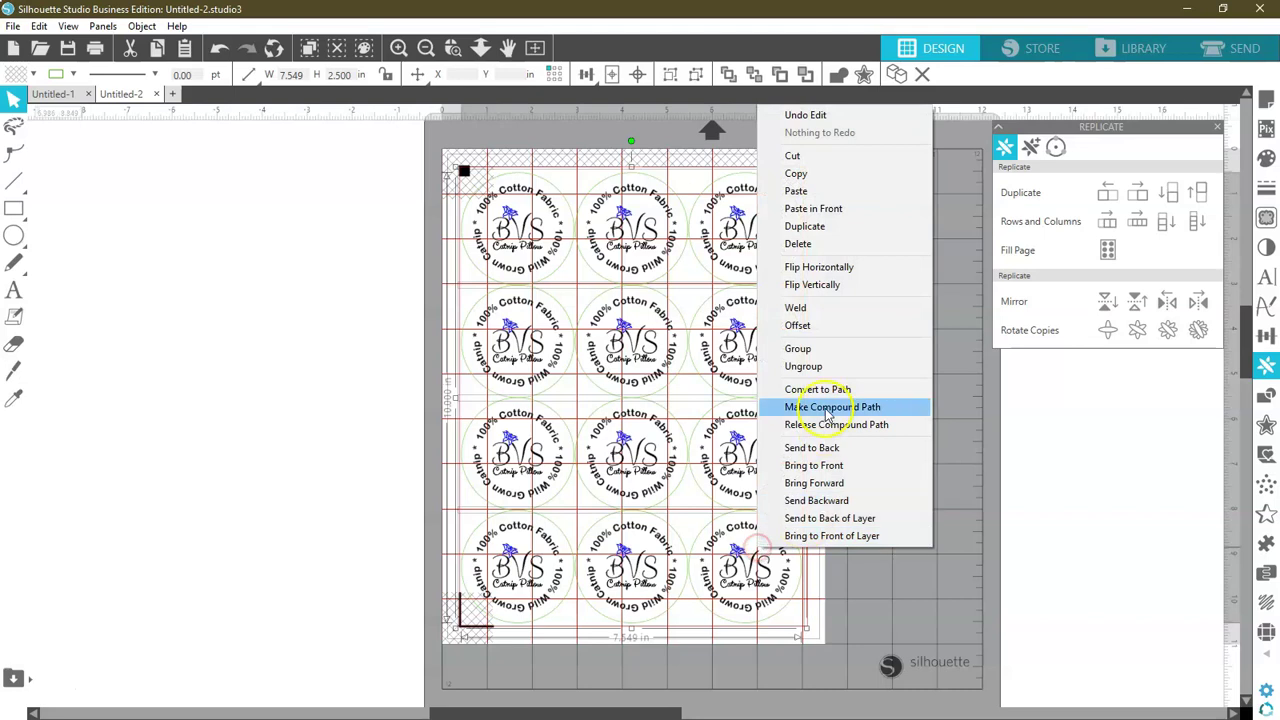
left_click(810, 350)
left_click(1266, 336)
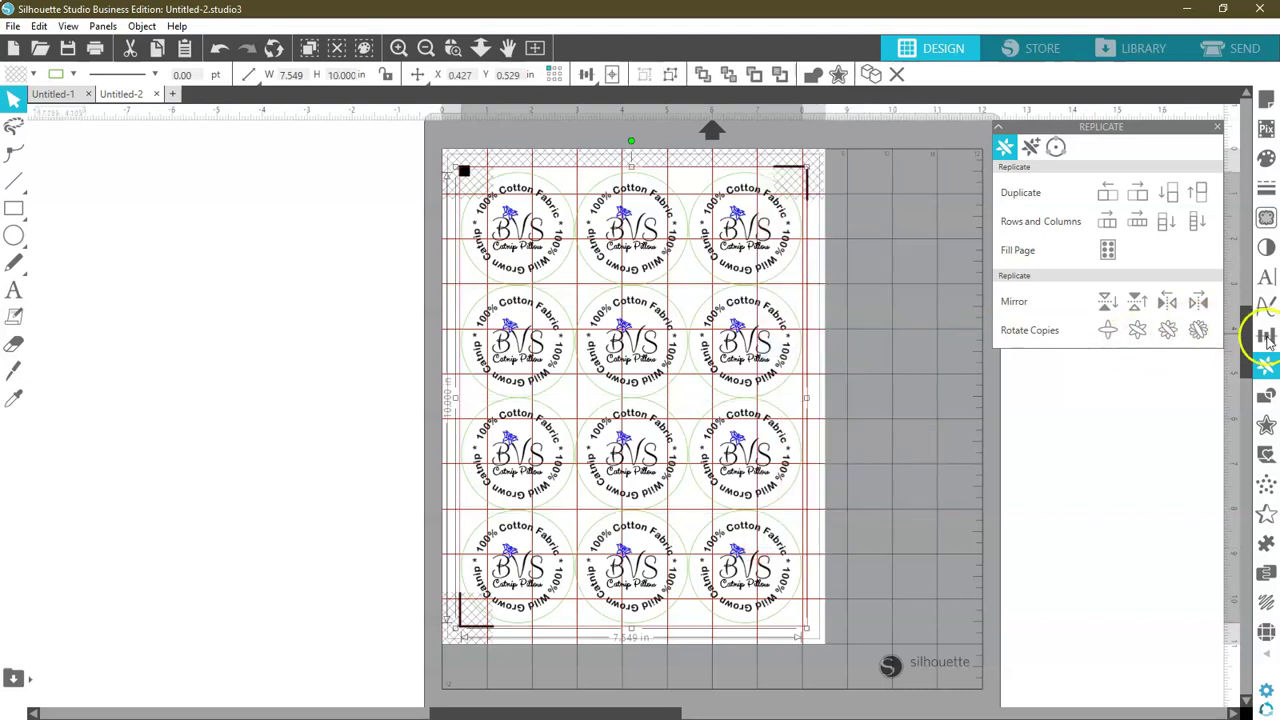
left_click(1116, 219)
left_click(1116, 193)
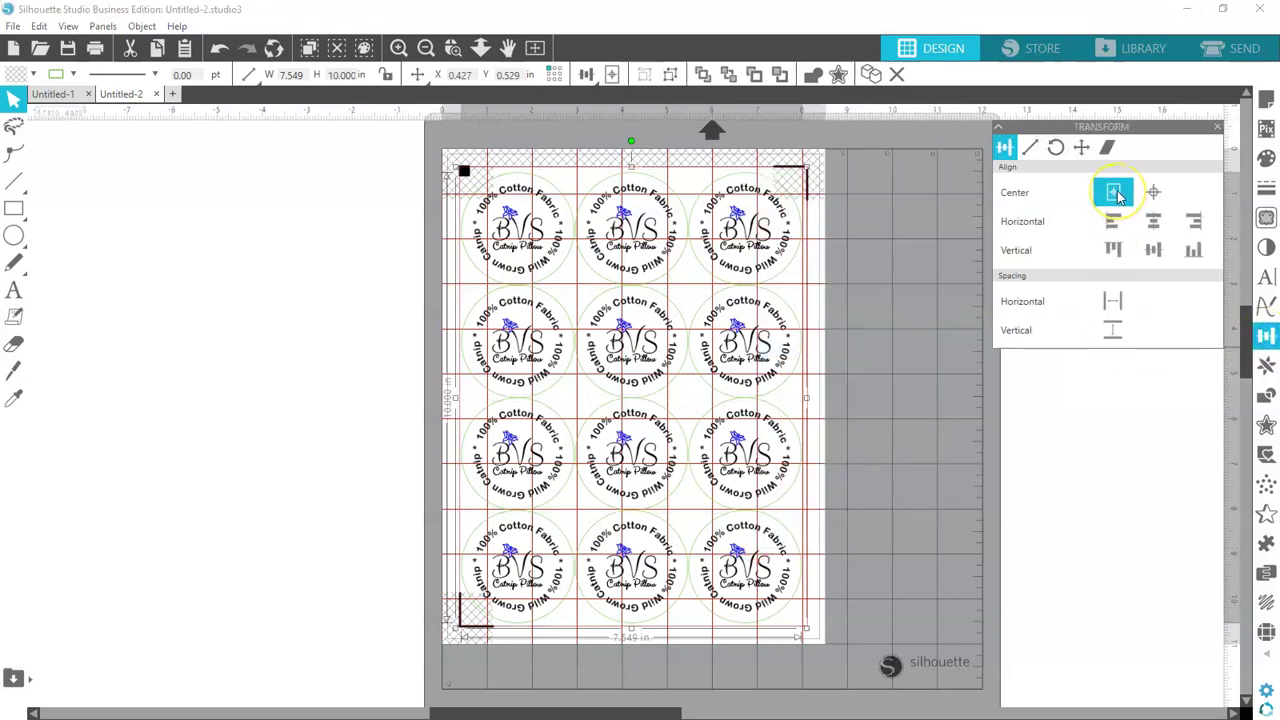
left_click(1118, 195)
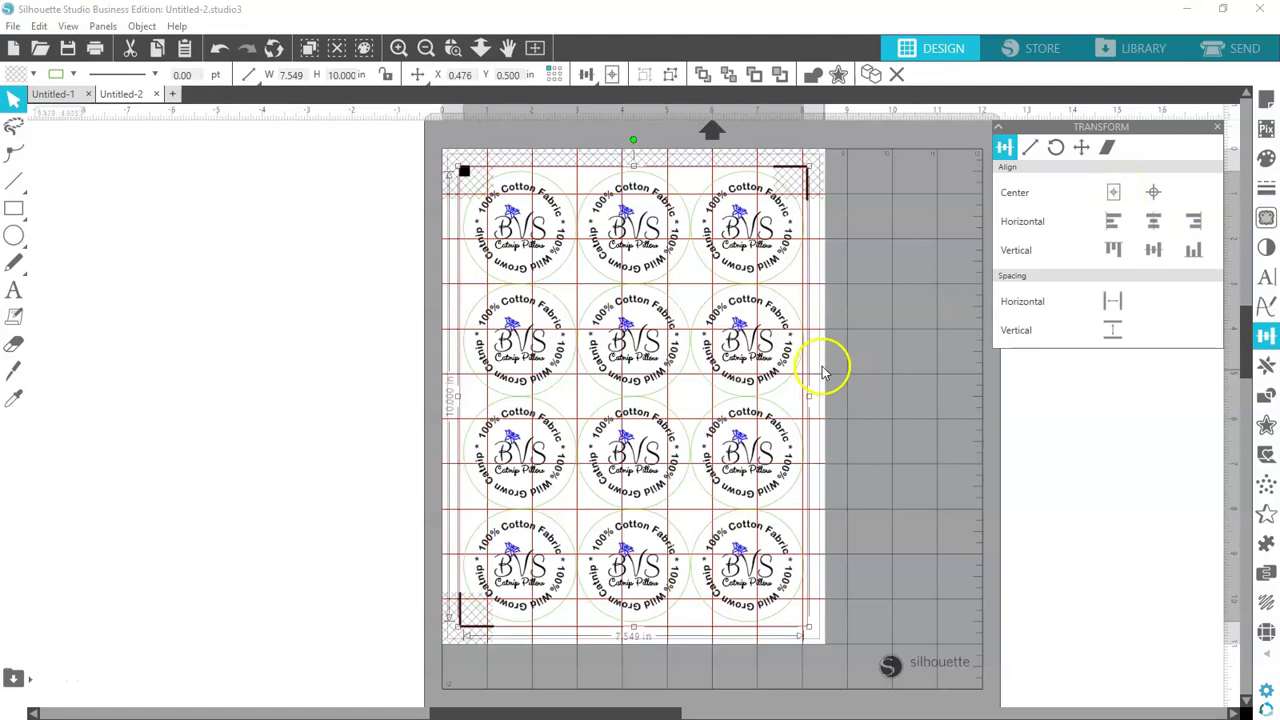
left_click(850, 330)
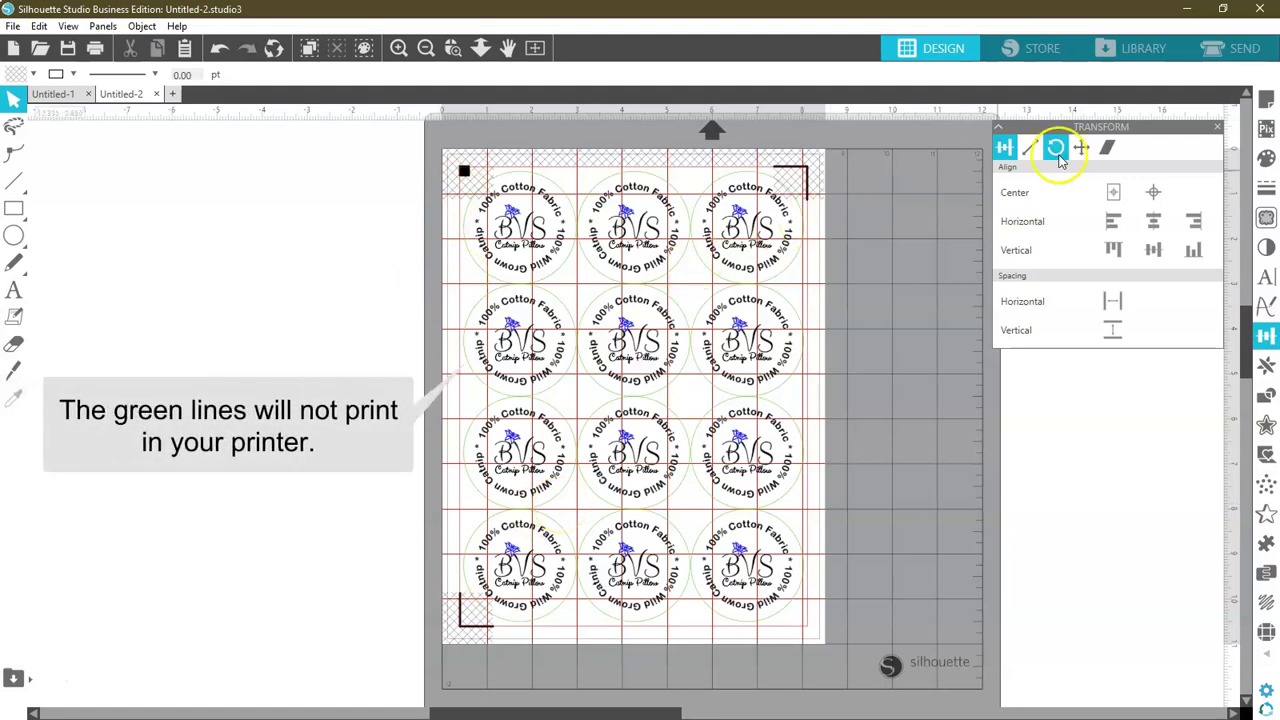
Step: Cut by line colour, disabling the black, blue and grey (64,64,64) lines so only green cuts
left_click(1245, 48)
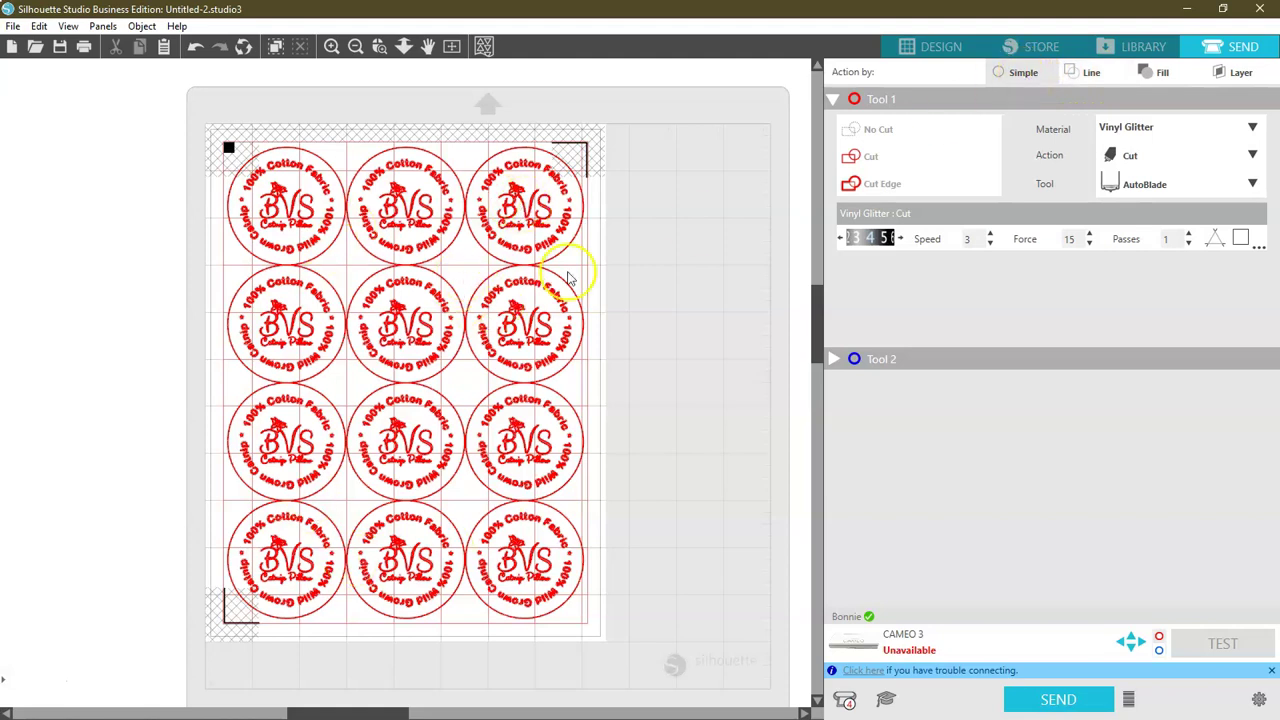
left_click(1090, 74)
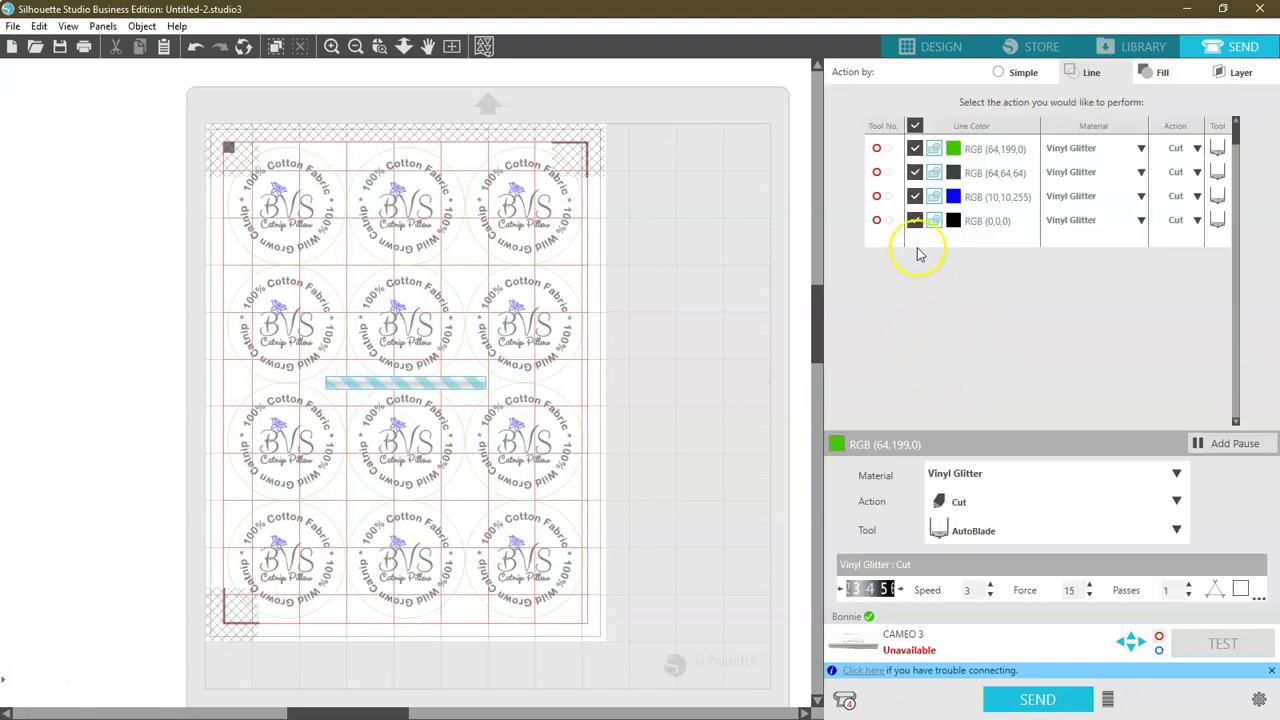
left_click(915, 220)
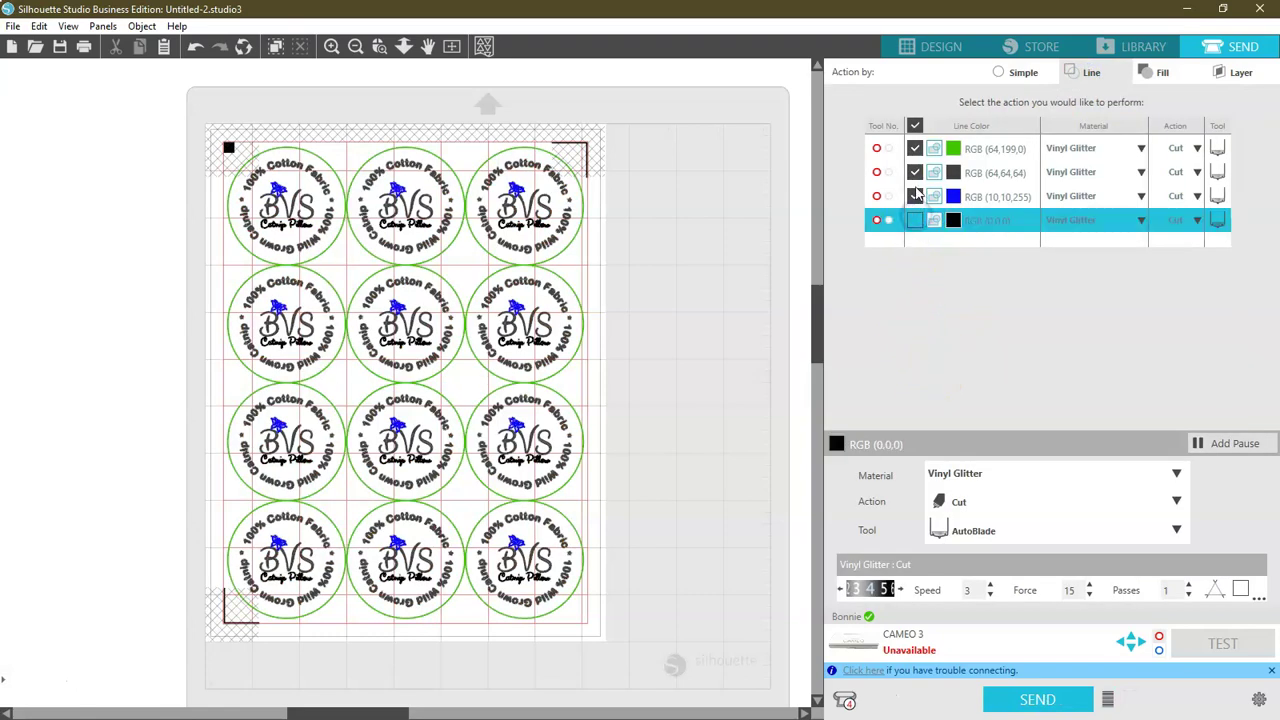
left_click(915, 196)
left_click(915, 172)
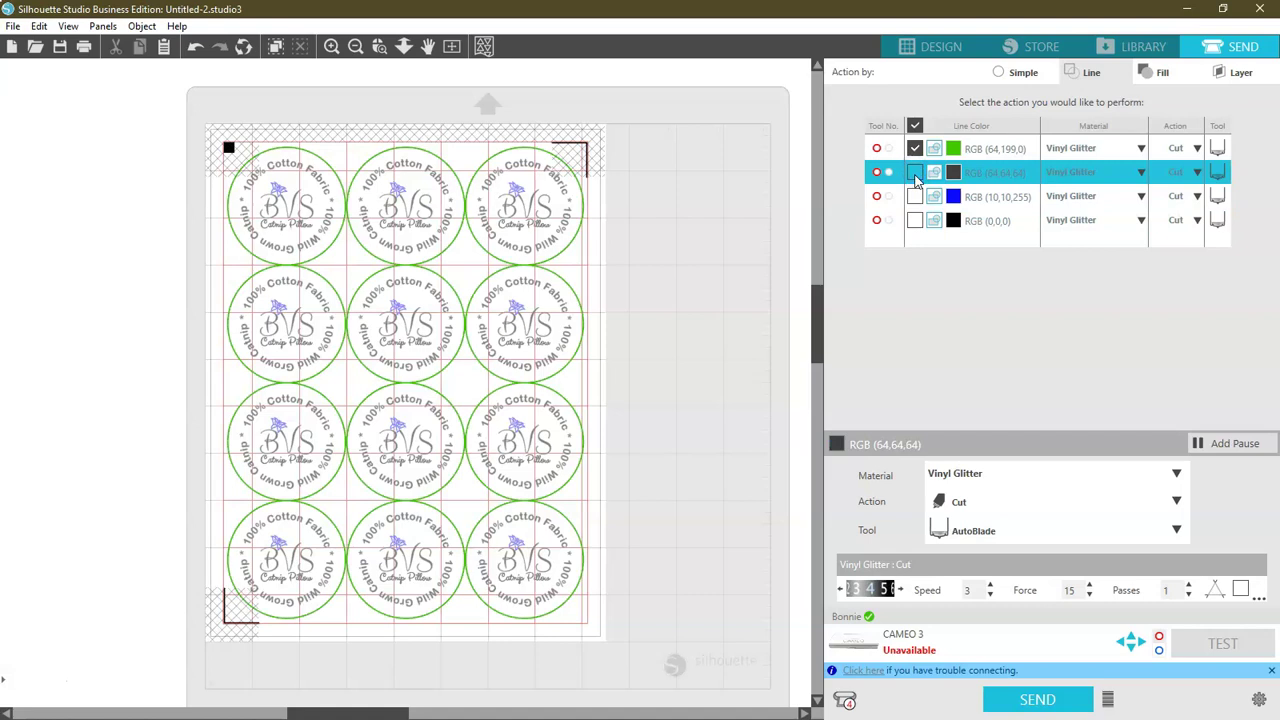
Step: Assign the User Defined material Sticker Cut Green Outline to the green (64,199,0) line
left_click(1141, 149)
scroll(1105, 300, "down", 5)
scroll(1105, 302, "down", 10)
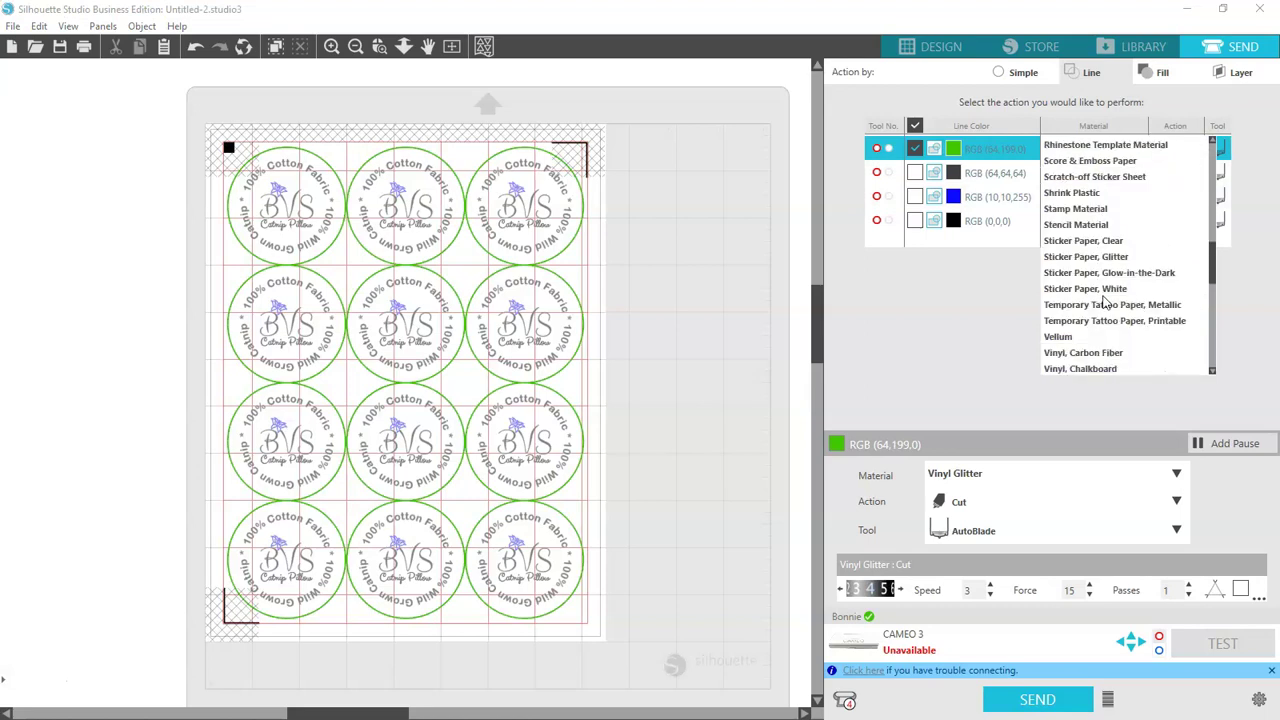
scroll(1100, 266, "down", 1)
scroll(1100, 266, "down", 8)
scroll(1105, 303, "down", 3)
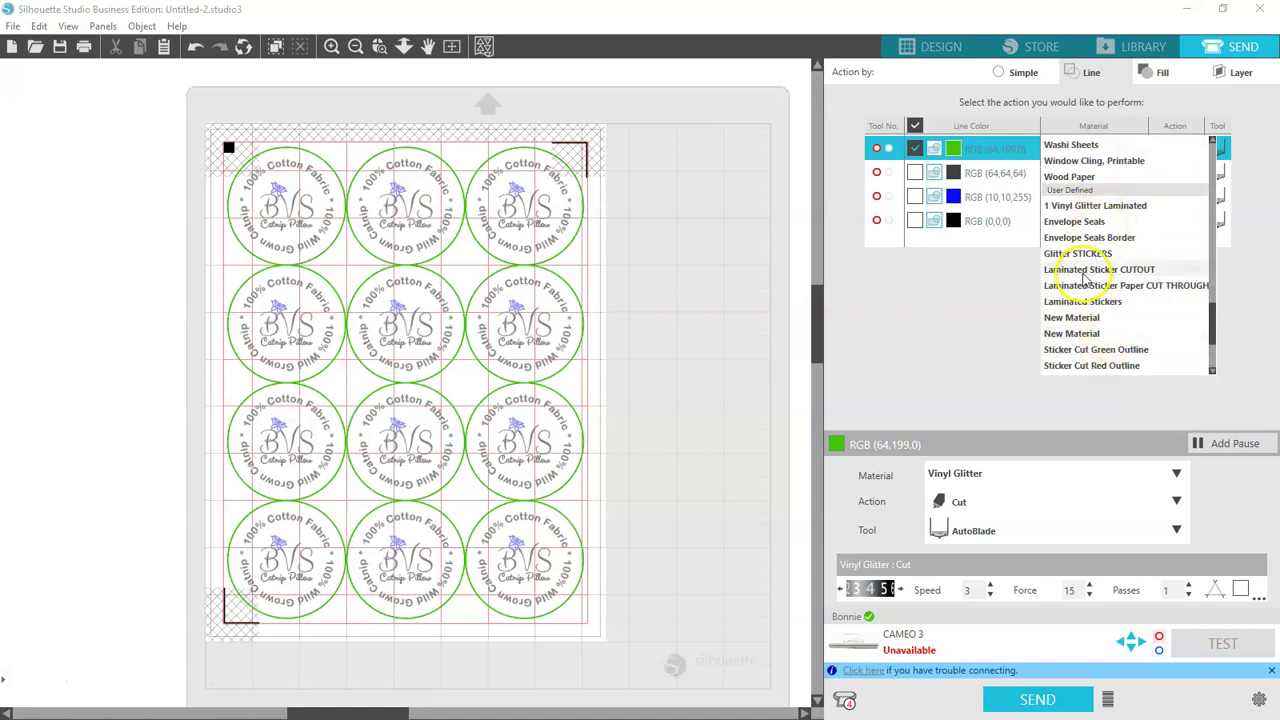
scroll(1086, 284, "down", 4)
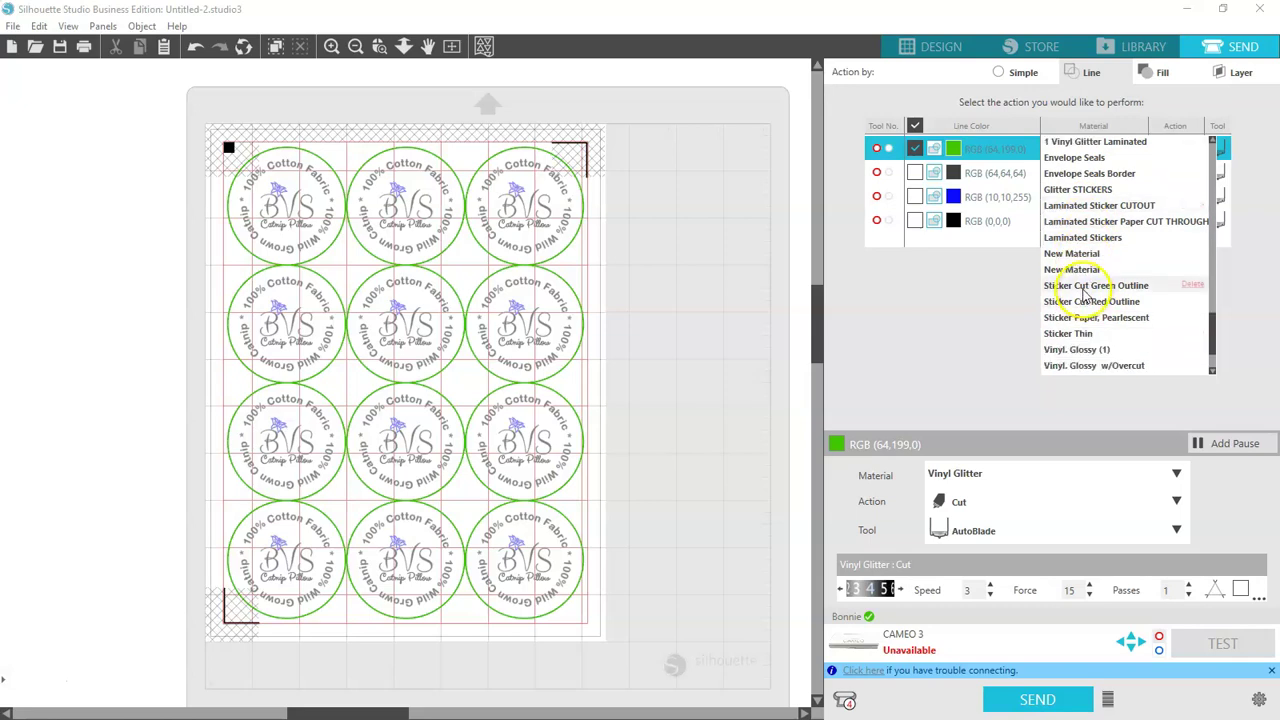
left_click(1084, 287)
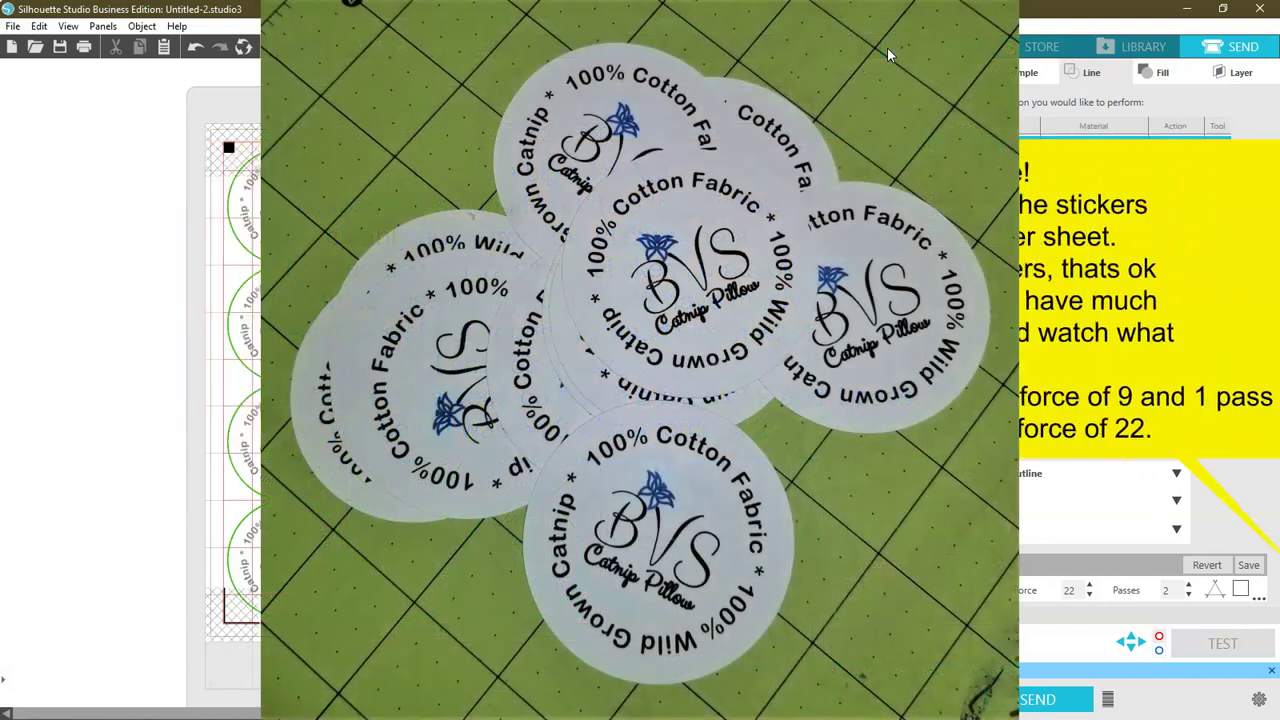
Step: Return to the DESIGN workspace
left_click(916, 38)
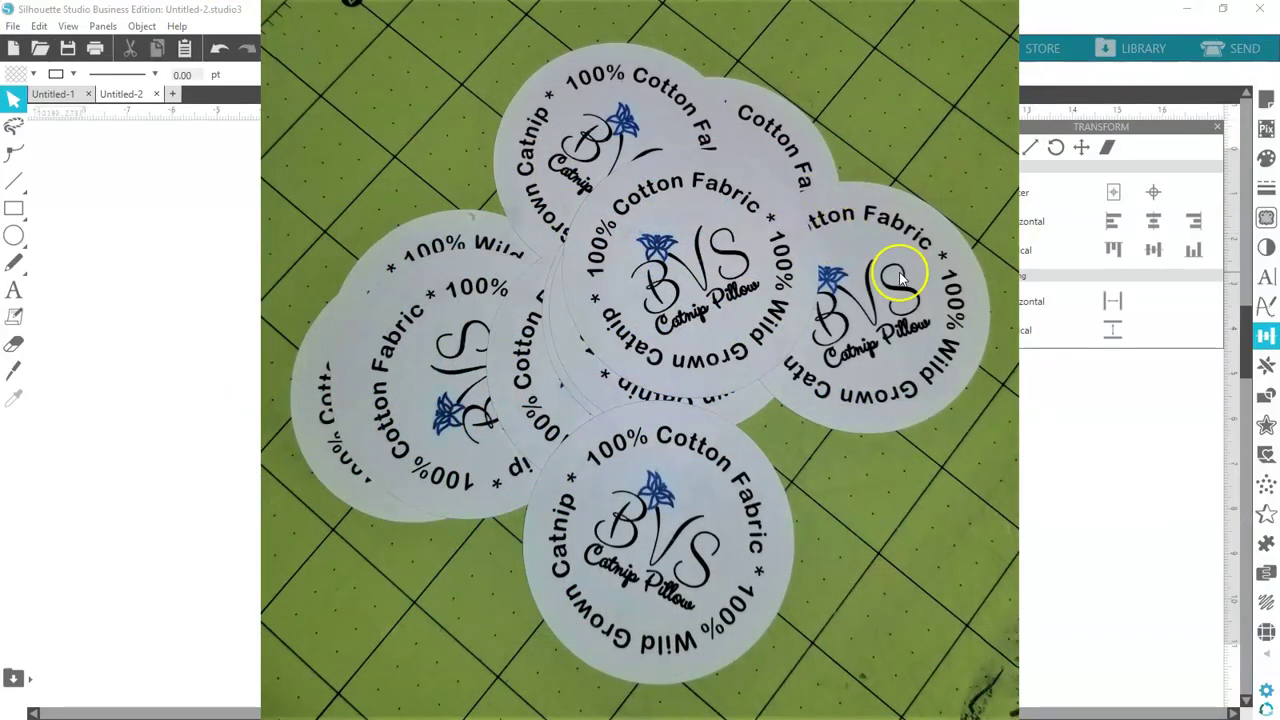